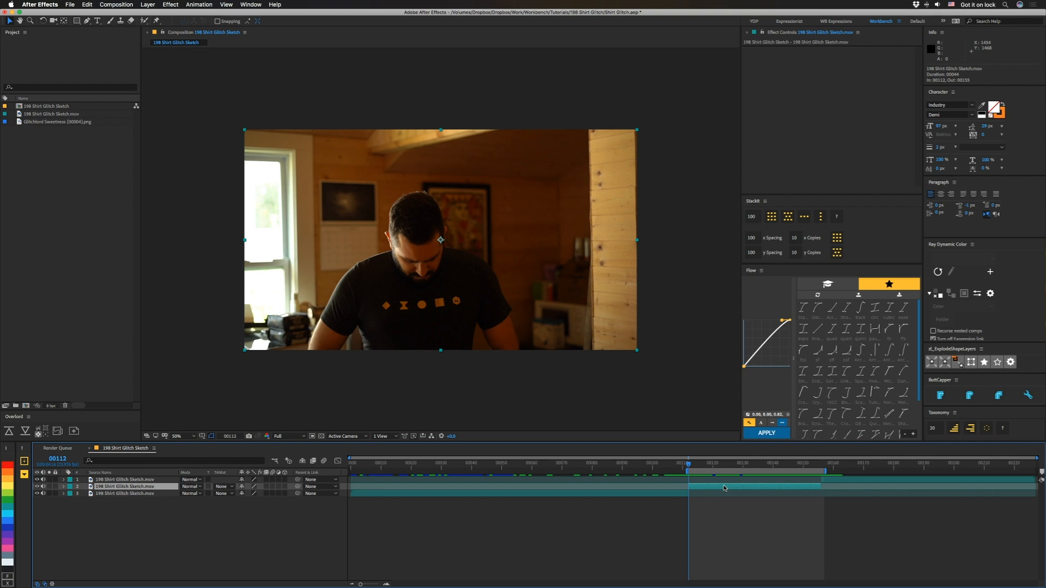
- Apply the Lockdown effect to the second 198 Shirt Glitch Sketch.mov layer
key(ctrl+space)
text(lock)
key(Return)
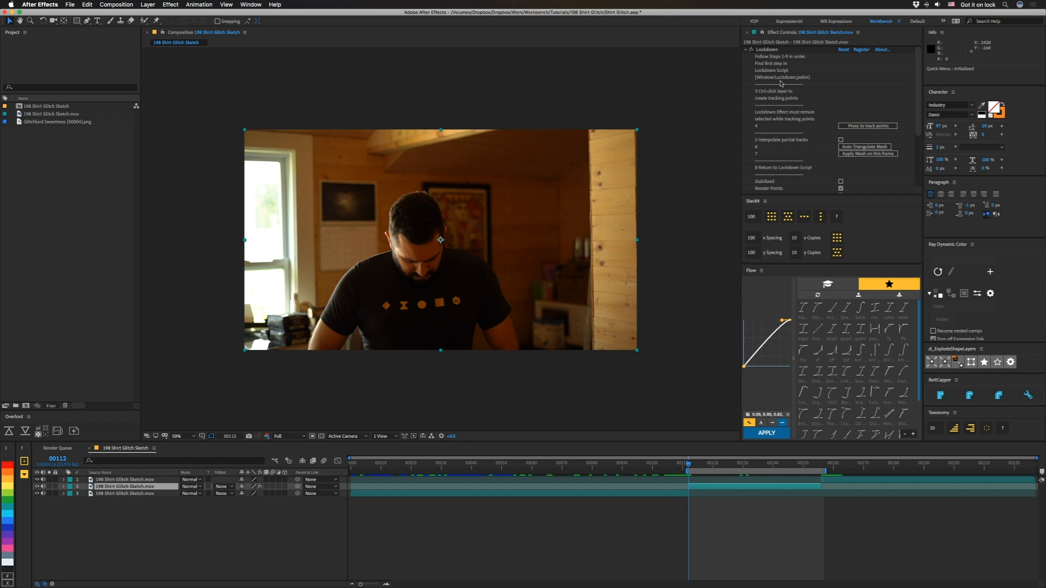
- Open the Lockdown script and pre-compose the shirt footage layer with it
click(253, 8)
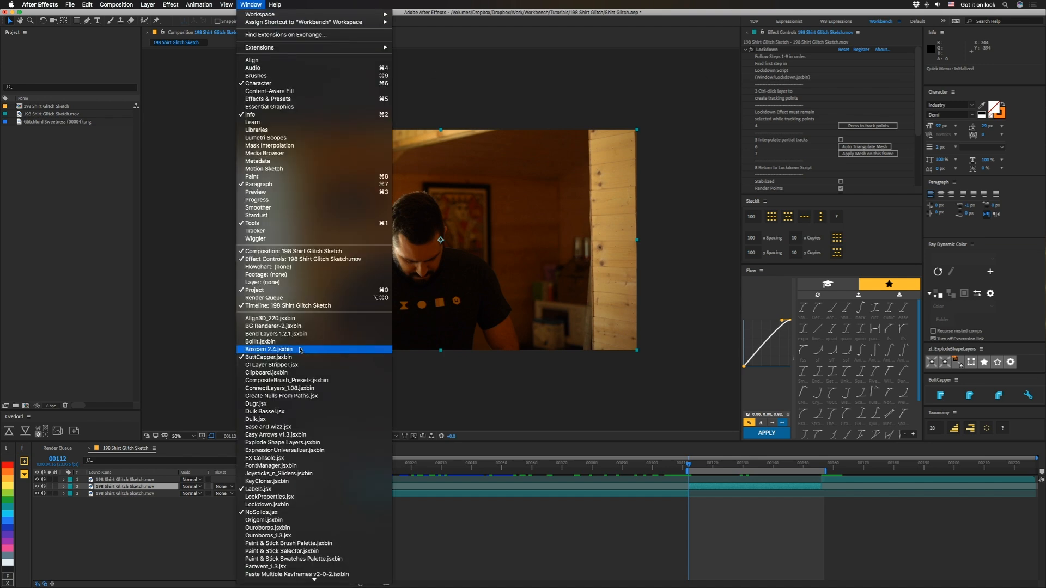
click(288, 504)
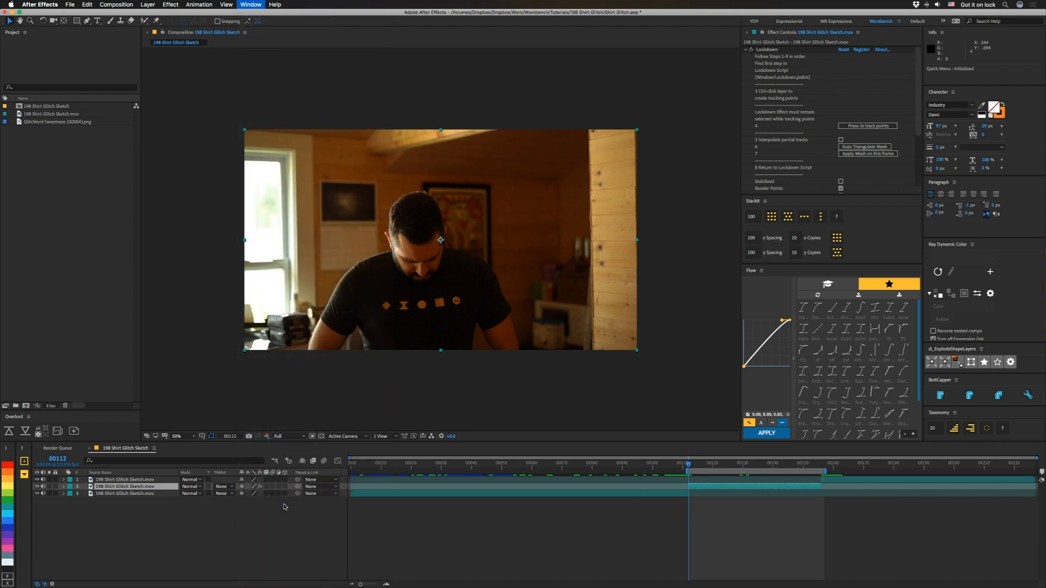
drag(706, 193, 557, 128)
click(543, 145)
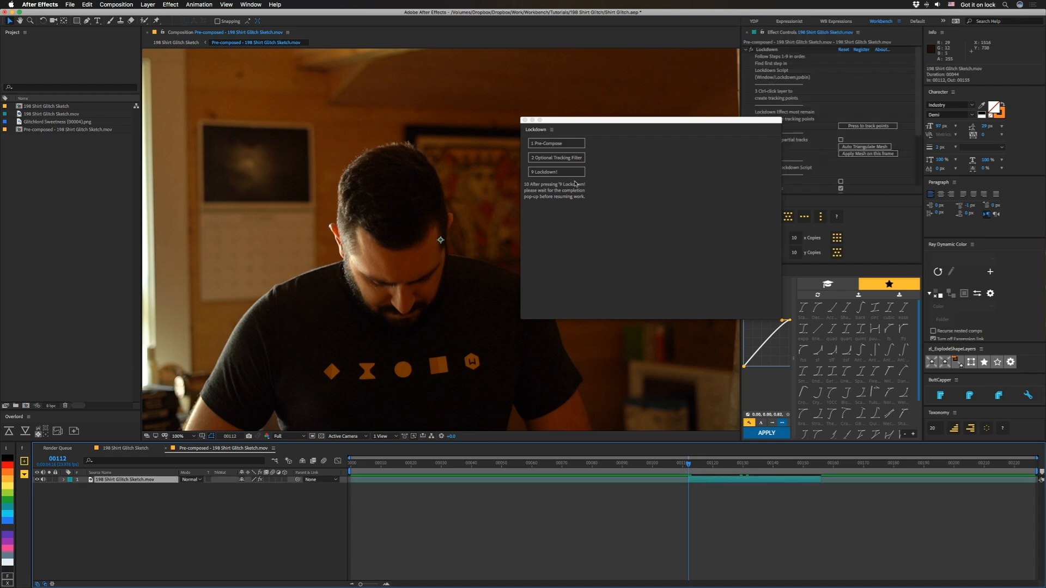
- Apply Lockdown's optional tracking filter to the footage and move the script window clear of the composition view
click(566, 160)
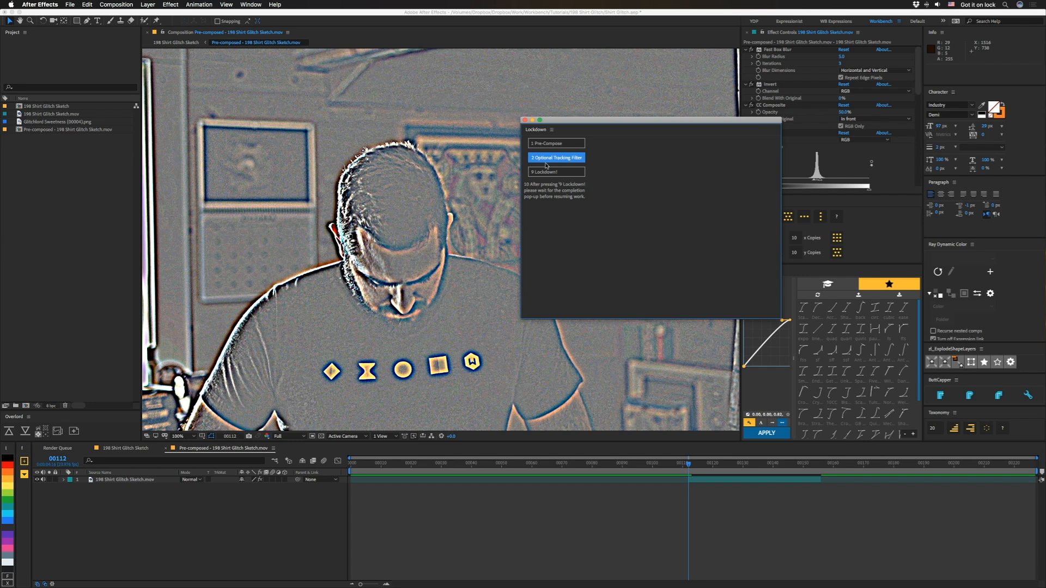
drag(580, 122, 1017, 300)
- Collapse the Fast Box Blur, Invert, CC Composite and Levels effects and select the Lockdown effect
scroll(786, 163, down, 2)
scroll(785, 163, up, 3)
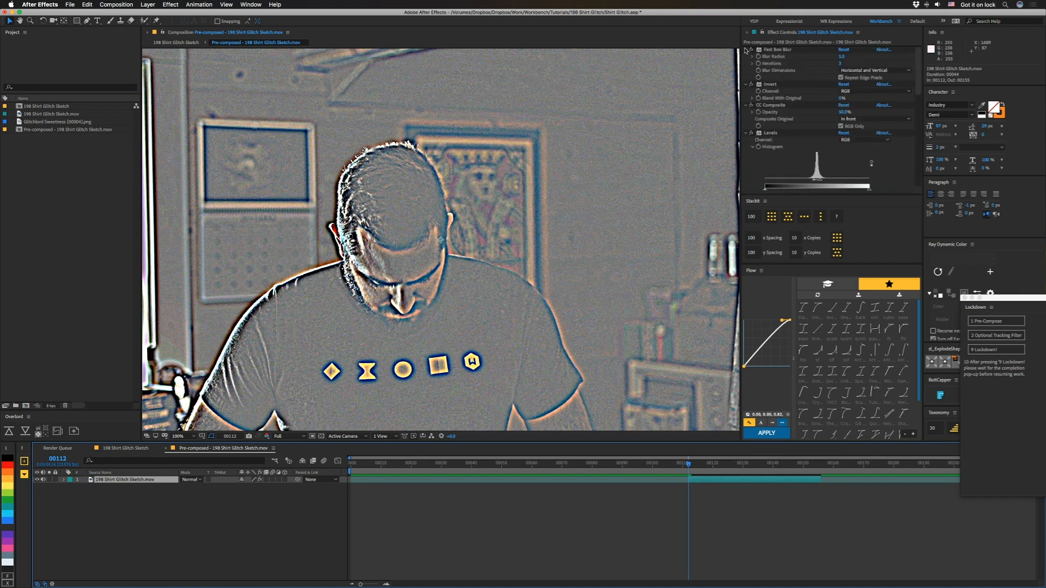
click(746, 49)
click(745, 57)
click(746, 64)
click(745, 71)
click(767, 78)
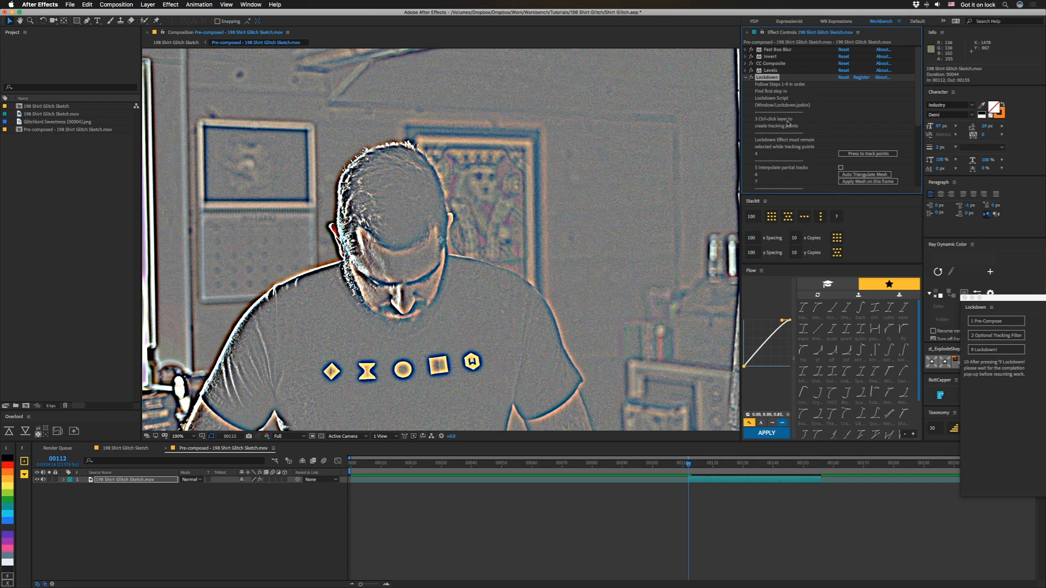
- Place a grid of tracking points over the chest area around the five shirt icons and track them
drag(288, 326, 512, 405)
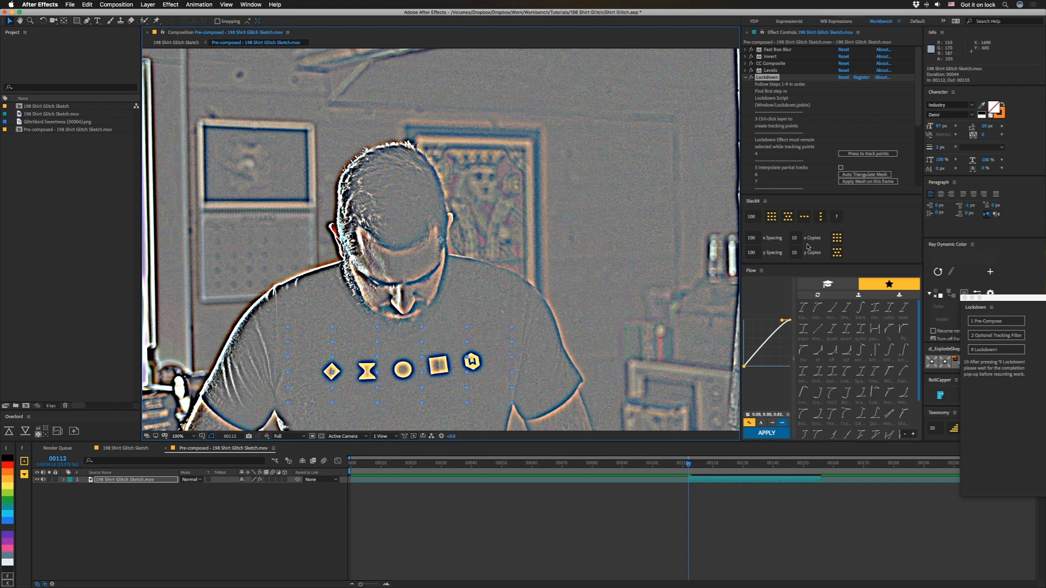
click(856, 154)
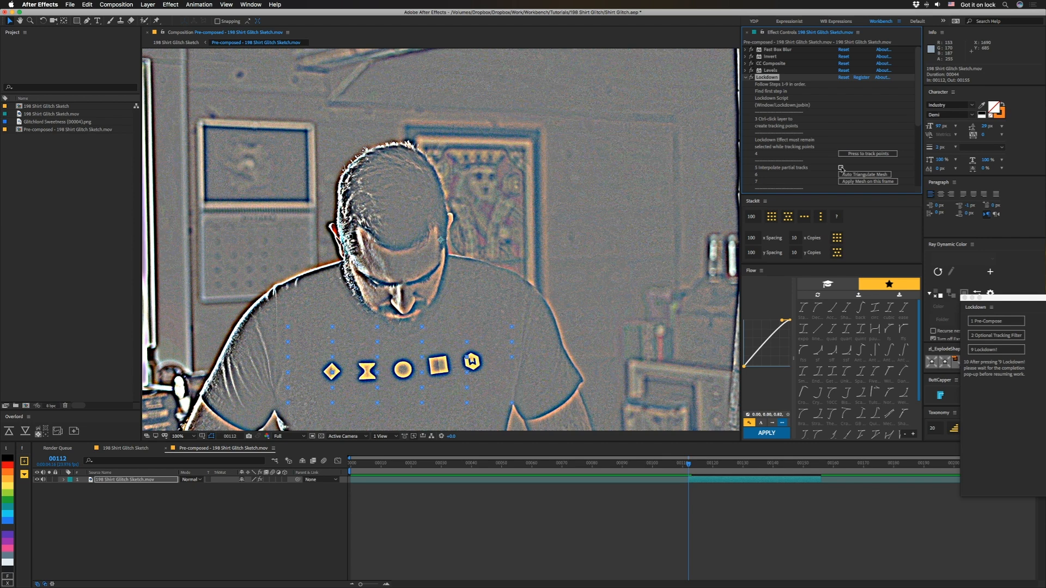
- Enable interpolation of partial tracks, then auto-triangulate the mesh and apply it on the current frame
click(841, 168)
click(848, 175)
click(858, 182)
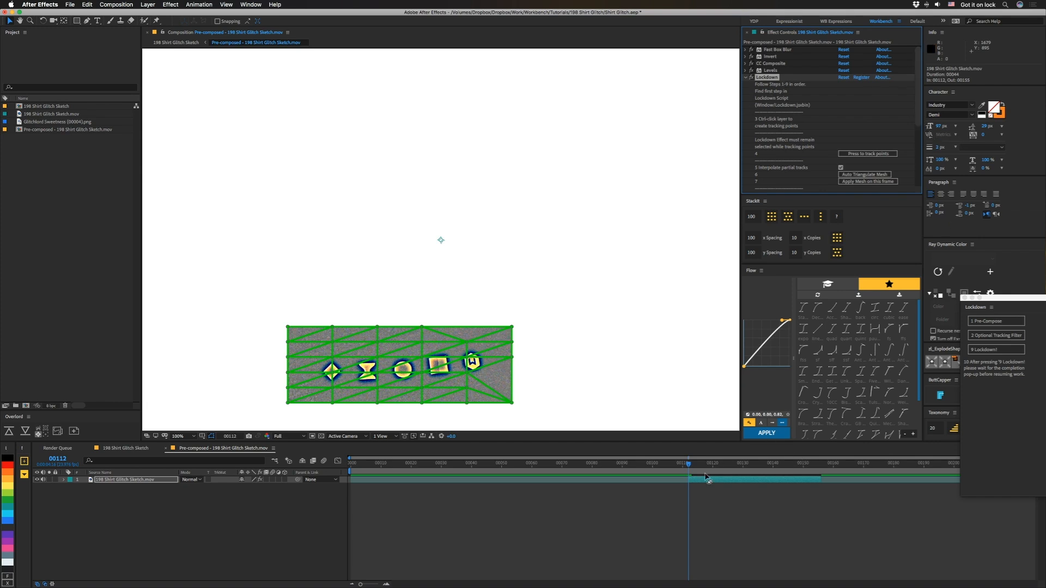
- Deselect the layer and preview the stabilized shirt section for distortion or drift
click(667, 538)
mouse_move(689, 466)
mouse_down()
mouse_move(792, 473)
mouse_move(689, 479)
mouse_up()
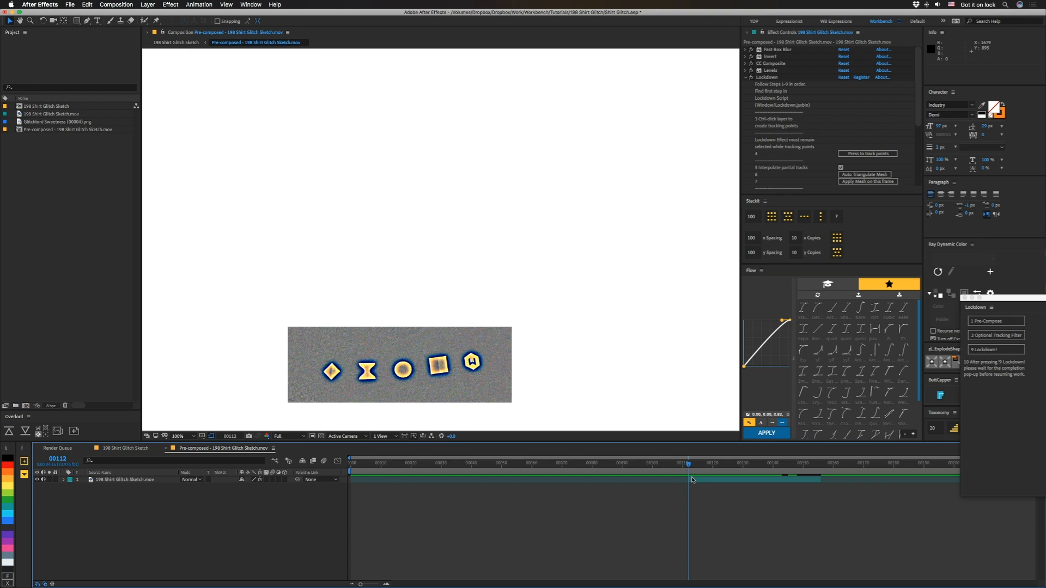
mouse_move(690, 466)
mouse_down()
mouse_move(773, 476)
mouse_move(689, 481)
mouse_up()
- Clear the Lockdown mesh from the footage
click(769, 78)
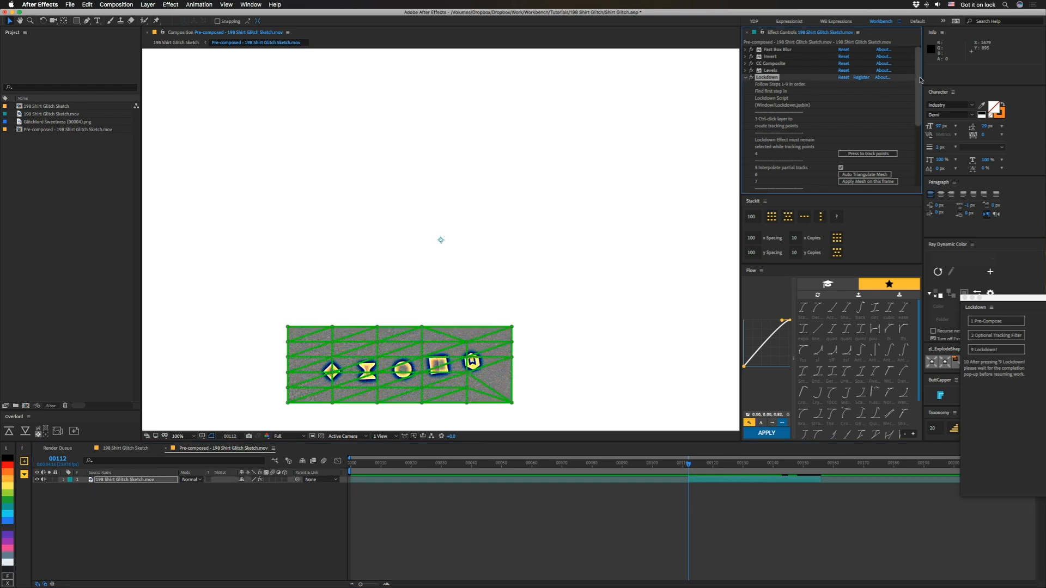
scroll(920, 95, down, 3)
scroll(920, 95, down, 3)
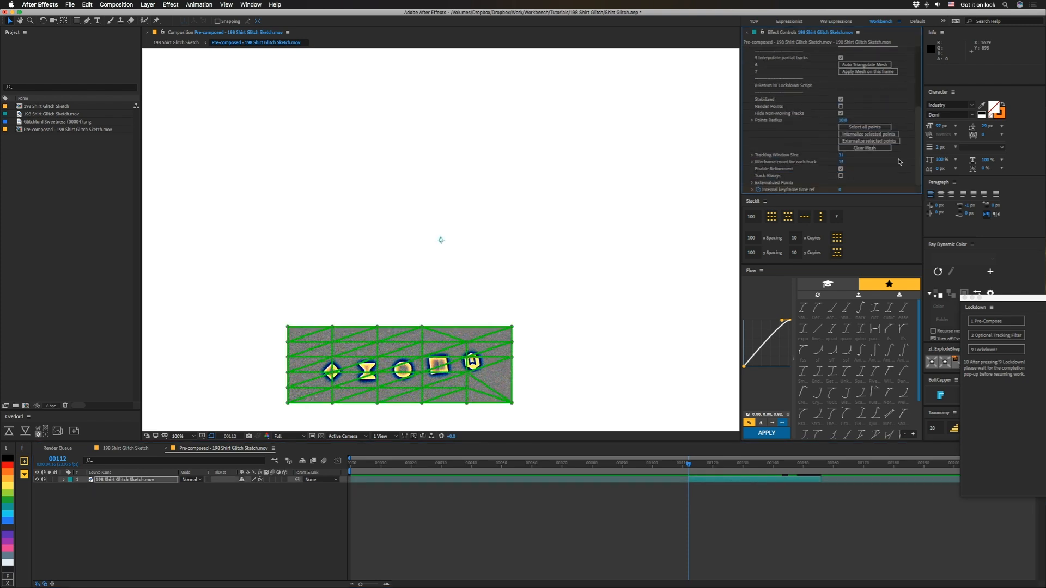
click(869, 149)
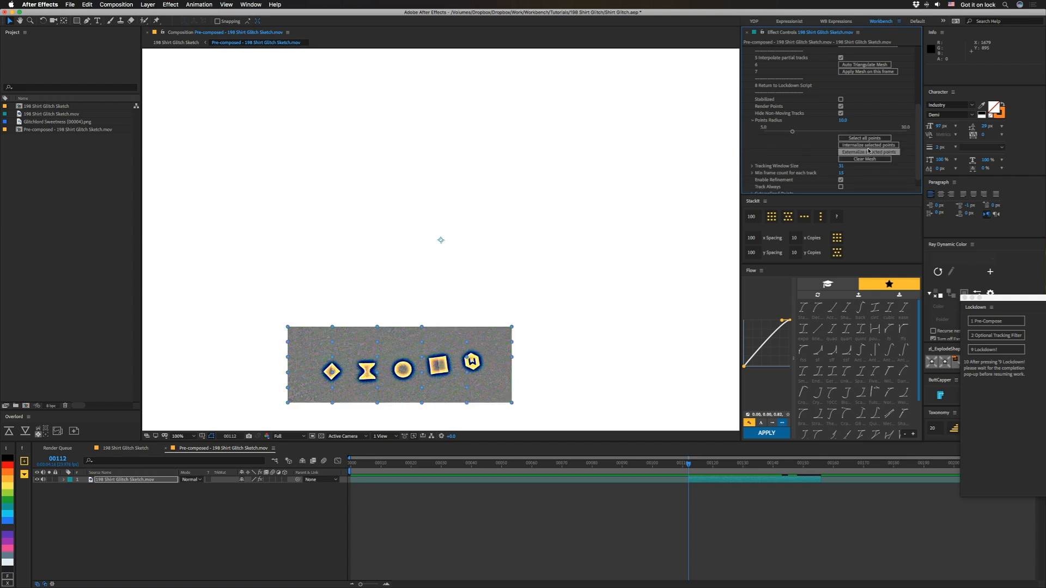
scroll(919, 138, up, 5)
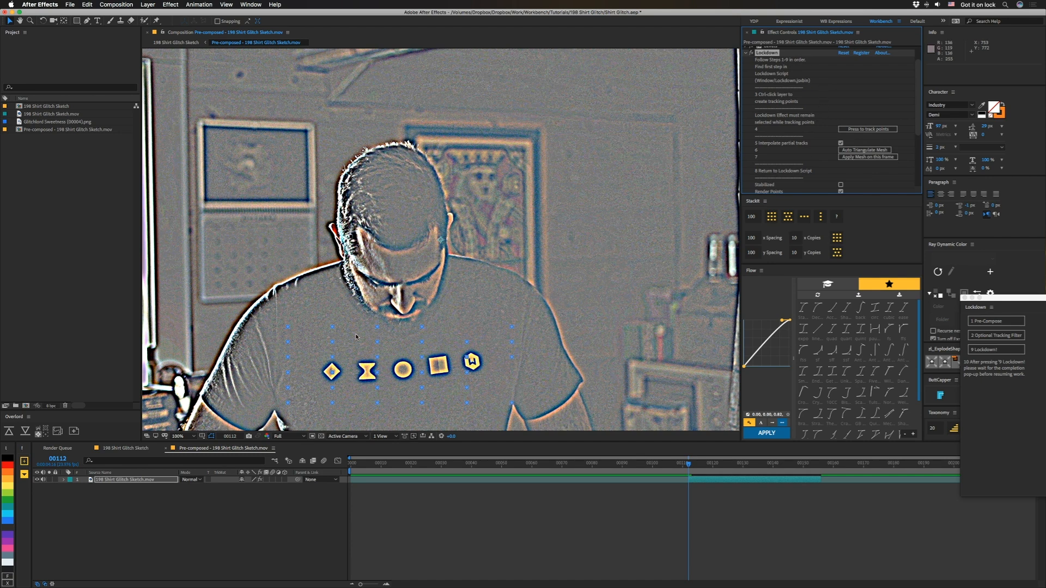
- Add individual tracking points on the corners and edges of the diamond icon
super+click(325, 372)
super+click(330, 367)
super+click(328, 376)
super+click(335, 376)
super+click(338, 373)
super+click(335, 366)
super+click(337, 369)
- Add individual tracking points on the corners and waist of the hourglass icon
super+click(360, 364)
super+click(367, 364)
super+click(373, 364)
super+click(371, 370)
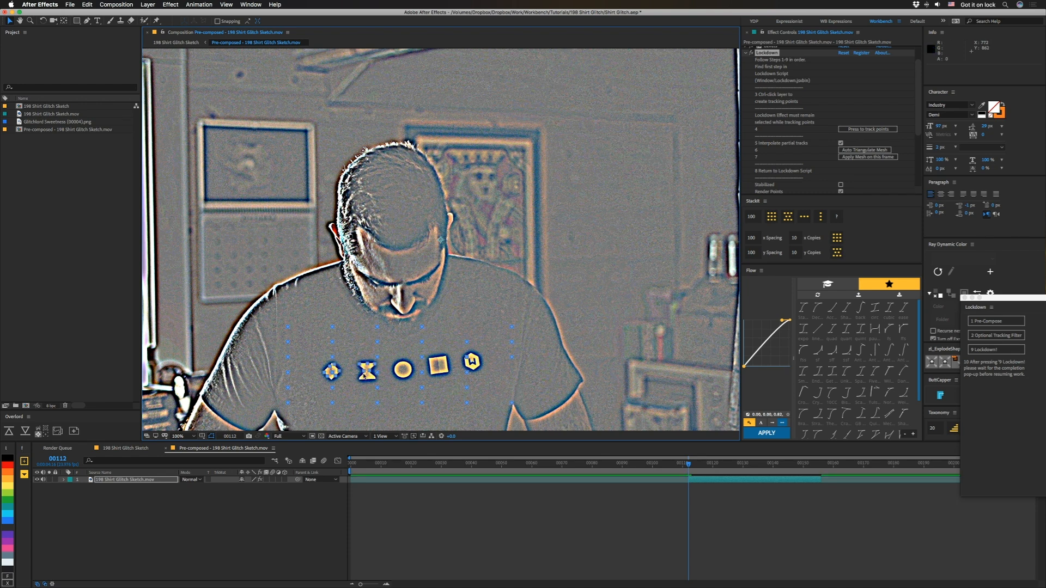
super+click(374, 380)
- Add individual tracking points around the edge and in the centre of the circle icon
super+click(395, 370)
super+click(400, 364)
super+click(411, 371)
super+click(404, 376)
super+click(403, 369)
- Add individual tracking points on the square and hexagon icons
super+click(429, 357)
super+click(448, 357)
super+click(448, 373)
super+click(438, 366)
super+click(438, 360)
super+click(431, 365)
super+click(470, 354)
super+click(478, 359)
- Fill the shirt fabric around the icons with several smaller grids of tracking points
drag(434, 332, 505, 404)
drag(434, 381, 465, 406)
drag(385, 383, 420, 413)
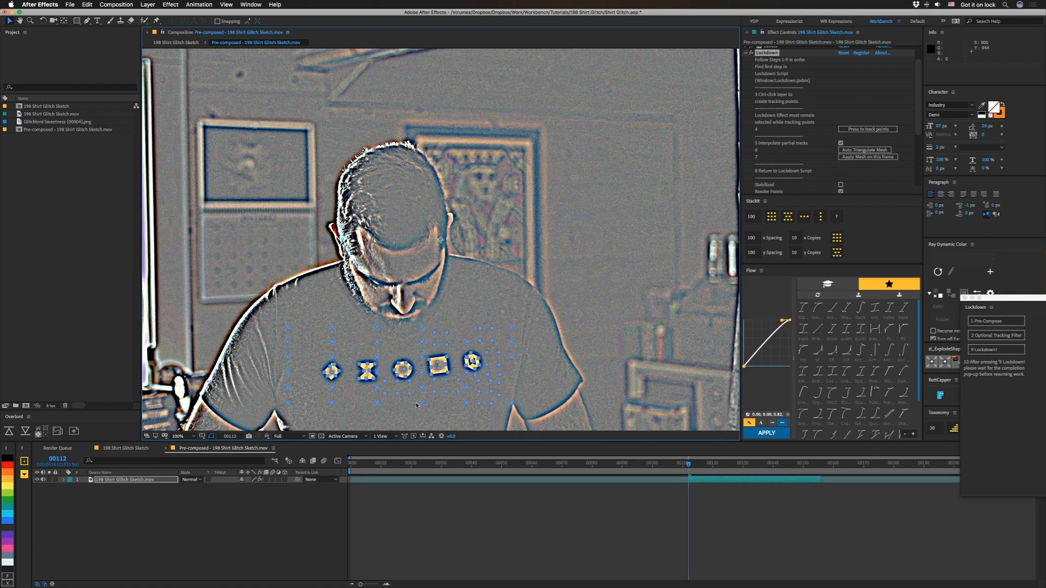
drag(390, 340, 417, 359)
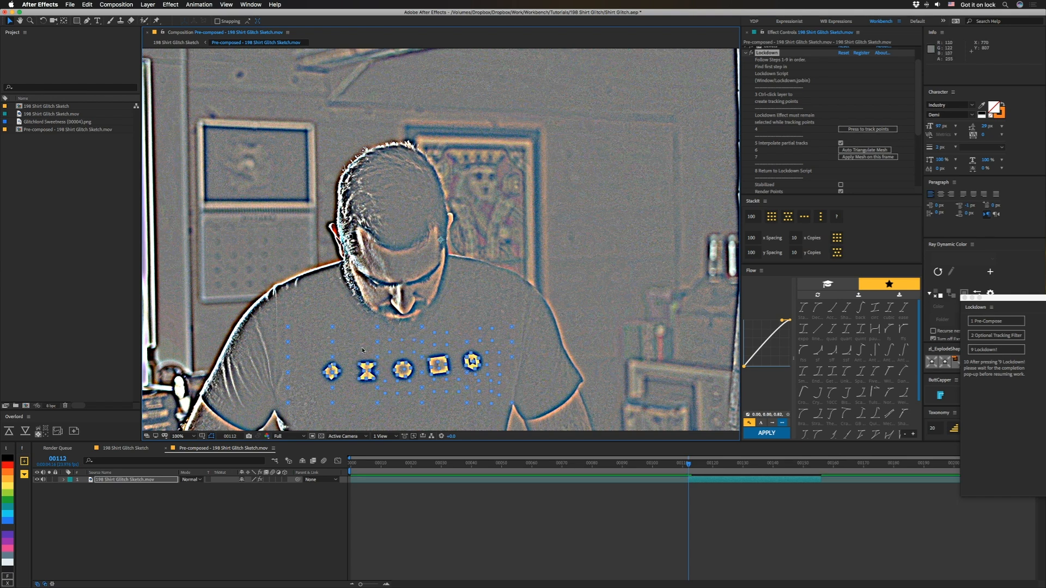
drag(342, 339, 371, 361)
drag(342, 385, 372, 407)
drag(296, 330, 326, 402)
- Add single tracking points in the gaps along the lower edge of the tracked shirt area
ctrl+click(344, 403)
ctrl+click(393, 403)
ctrl+click(404, 401)
ctrl+click(442, 403)
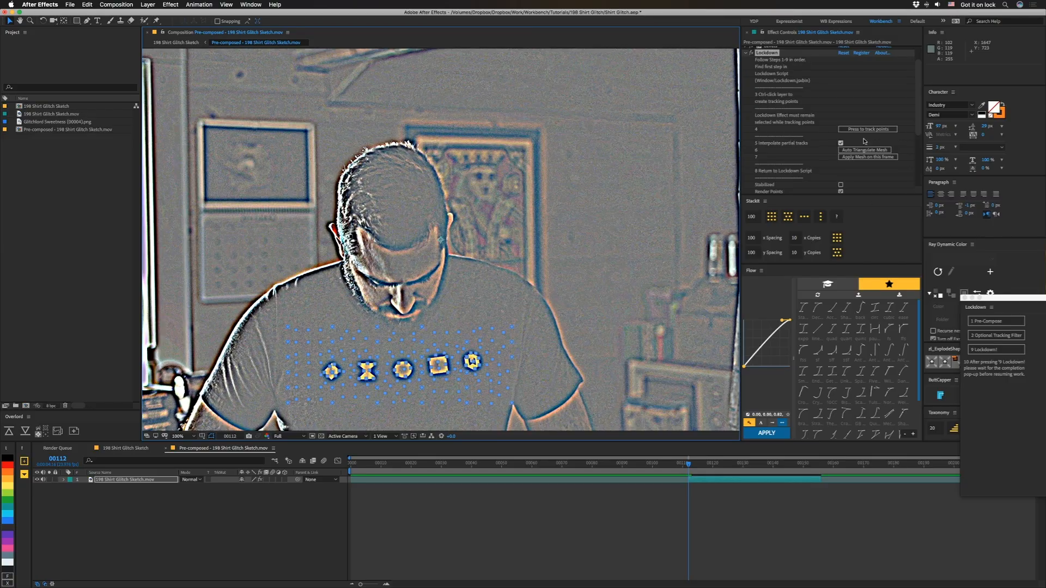
- Track the denser set of points, auto-triangulate the mesh and apply it on the current frame
click(863, 130)
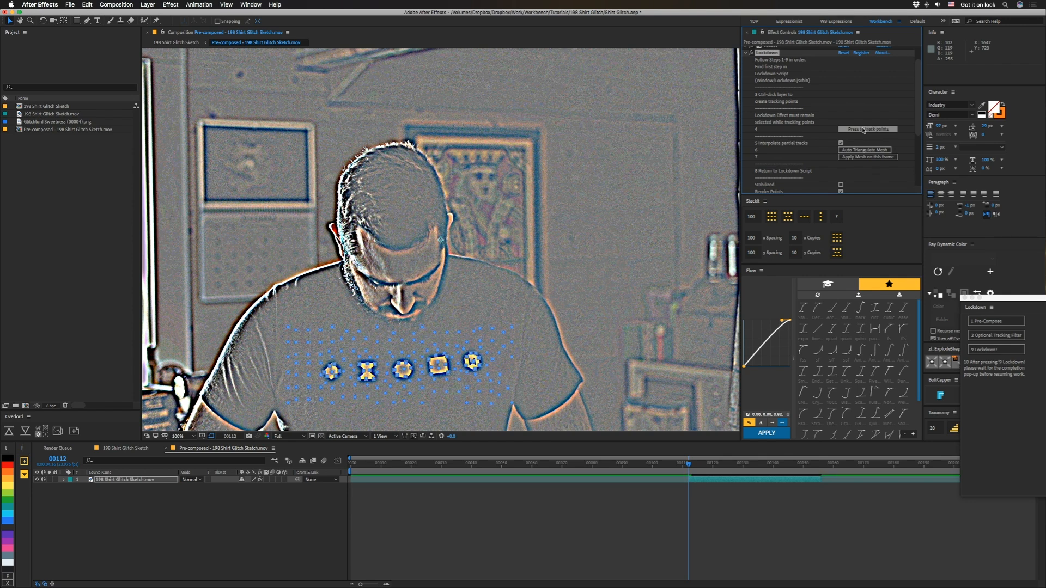
click(857, 150)
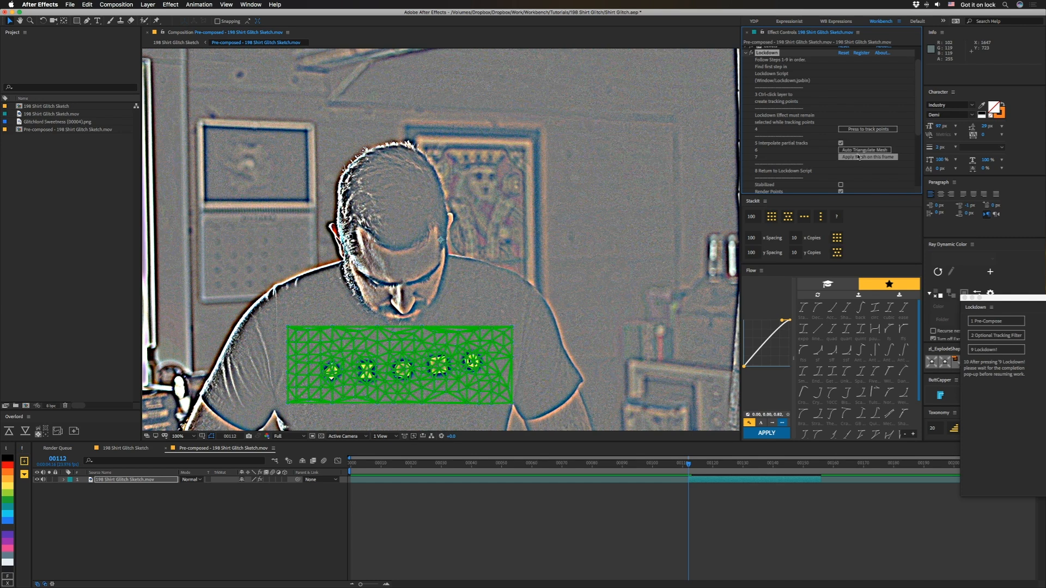
click(857, 158)
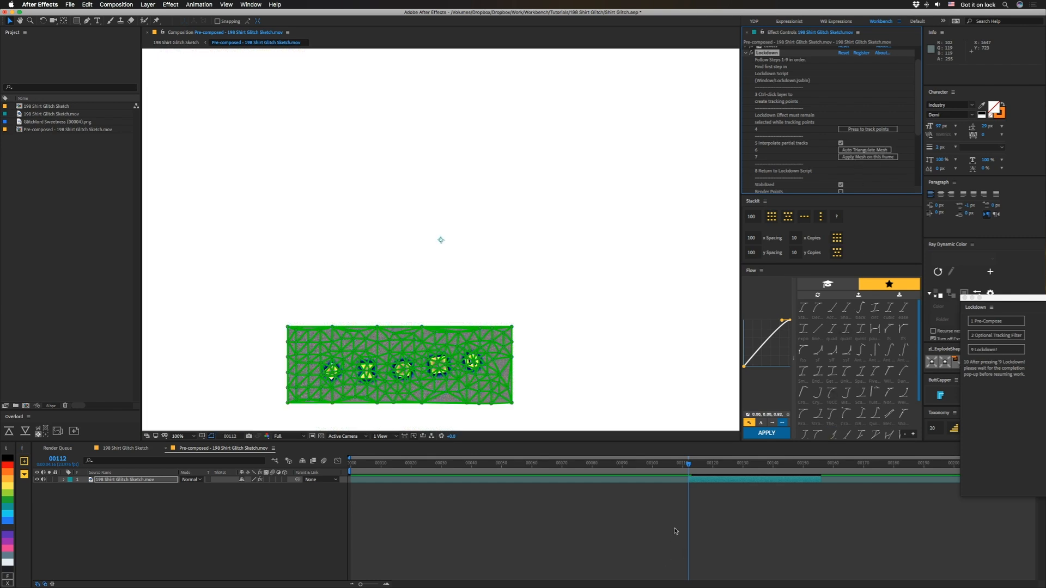
- Preview the stabilized shirt section produced with the denser point set
click(714, 502)
mouse_move(691, 467)
mouse_down()
mouse_move(737, 468)
mouse_move(690, 467)
mouse_up()
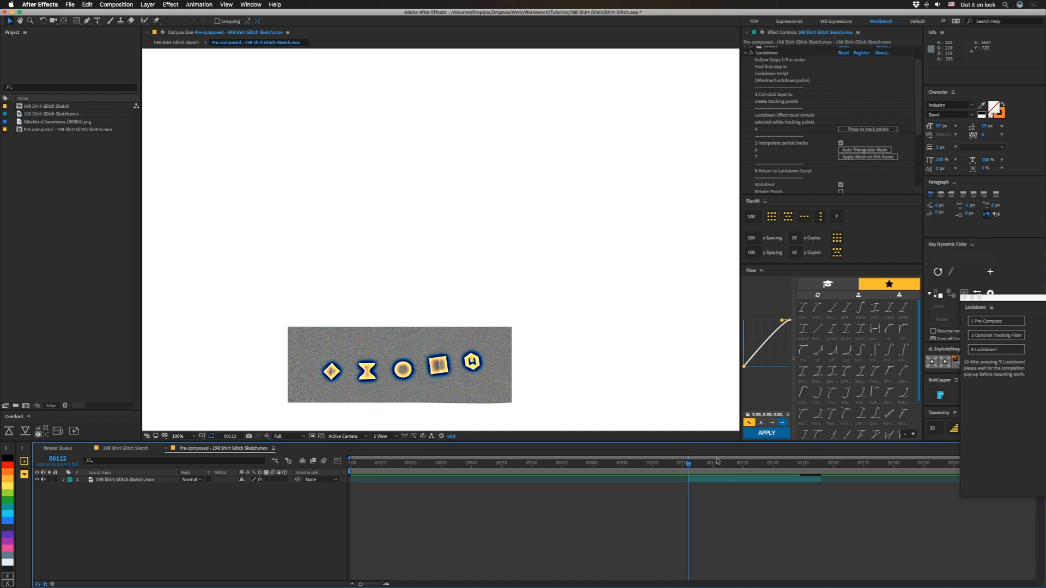
- Clear the Lockdown mesh and remove all existing tracking points
click(711, 481)
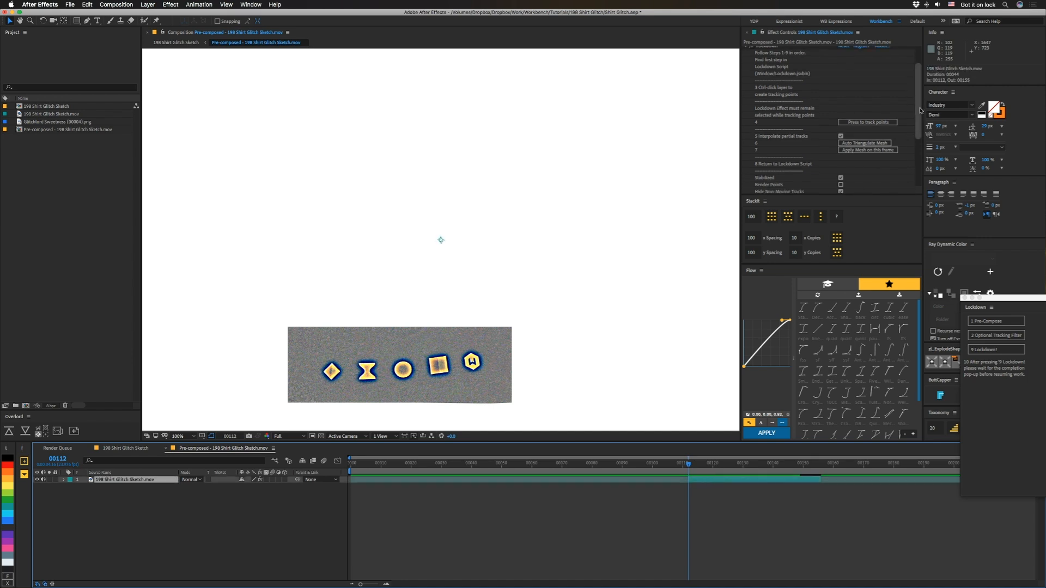
scroll(917, 161, down, 5)
click(873, 149)
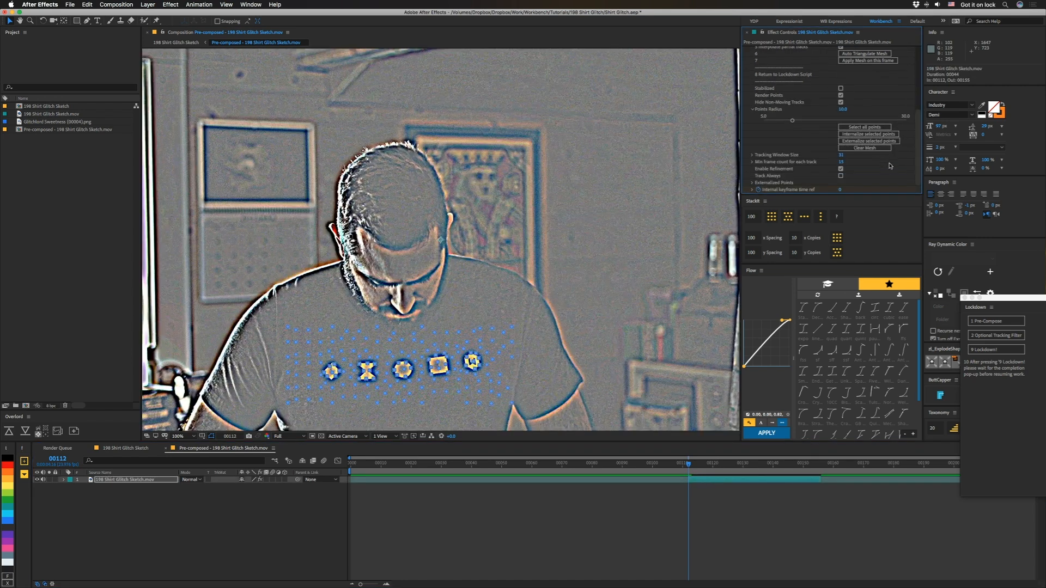
click(881, 129)
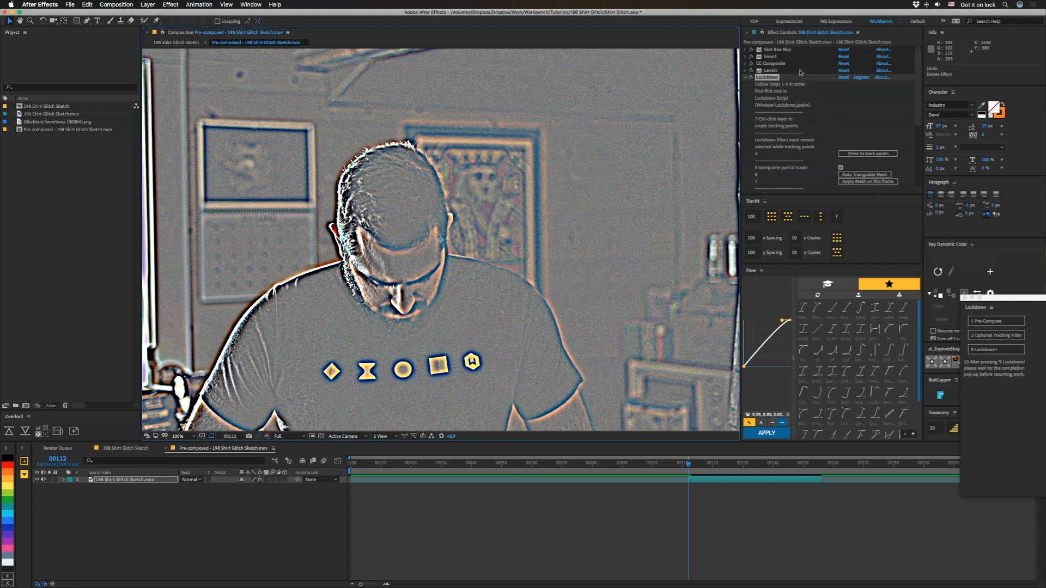
- Place a new grid of tracking points tightly around the five shirt icons and track them
click(776, 77)
drag(307, 333, 505, 414)
click(866, 154)
click(867, 154)
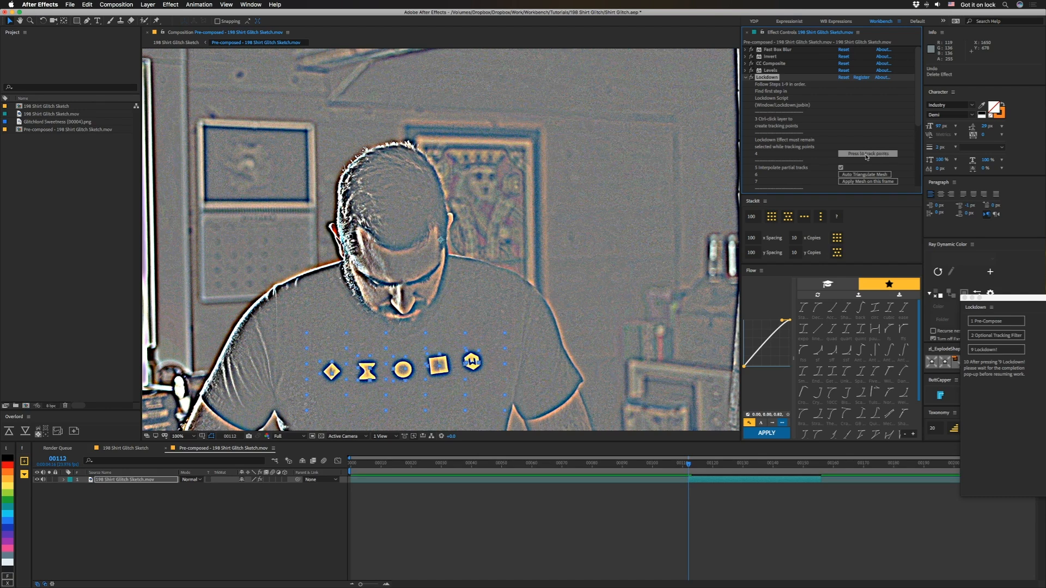
- Auto-triangulate the mesh from the new point grid and apply it on the current frame
click(860, 175)
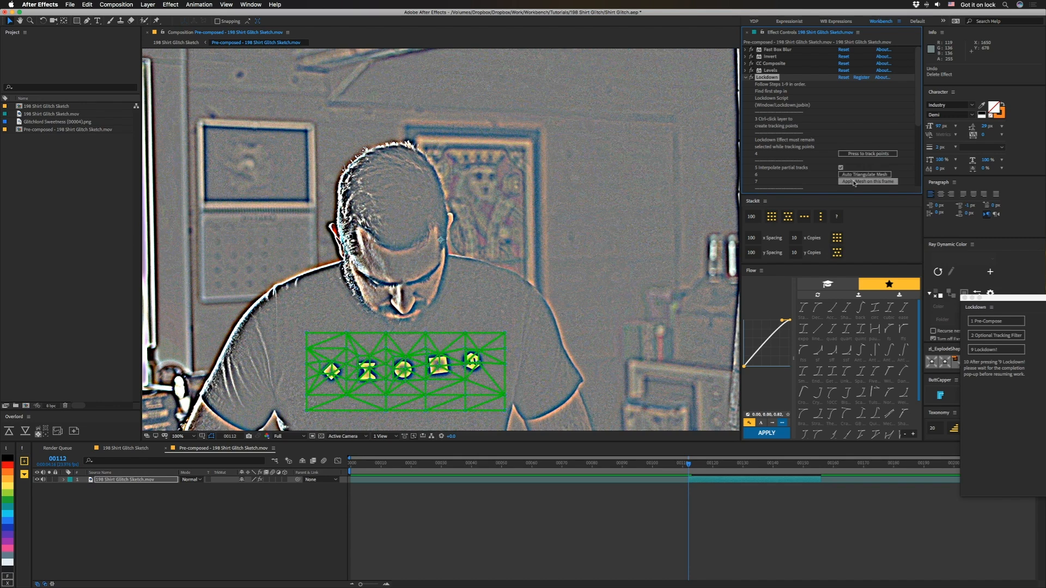
click(851, 182)
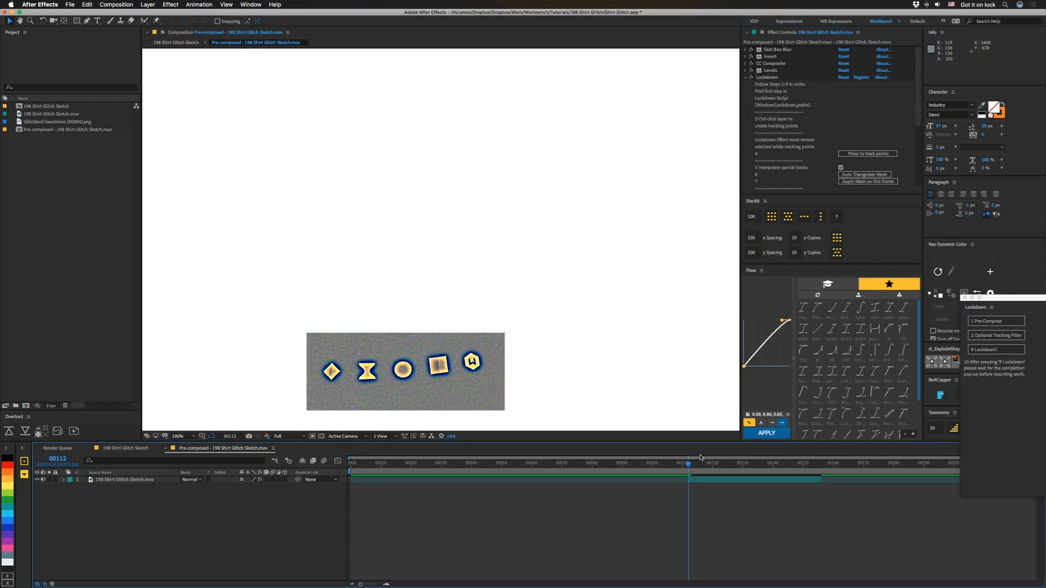
- Scrub through the clip to check how steadily the icons hold in the stabilized section
drag(687, 467, 764, 482)
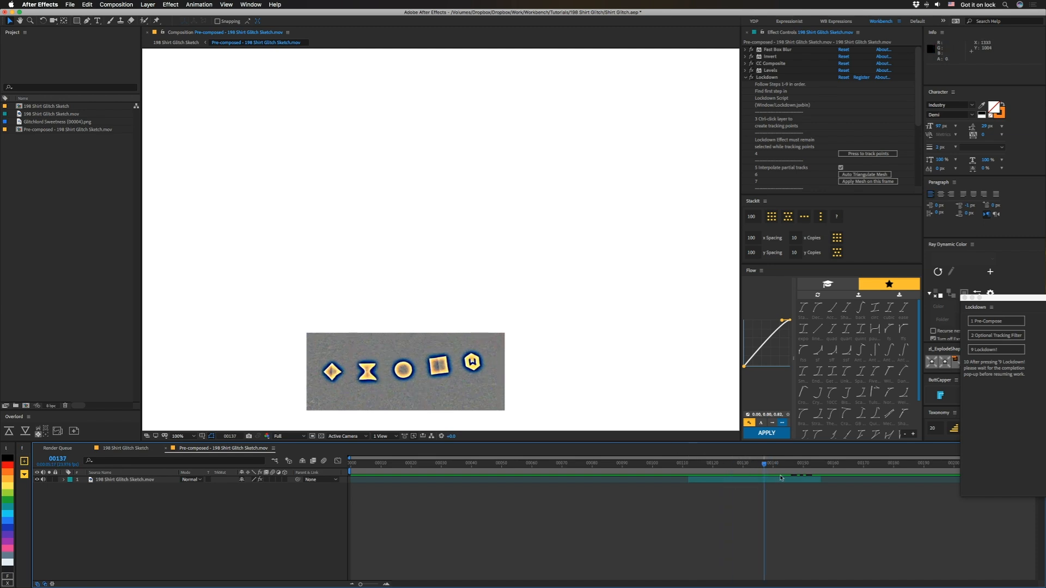
click(724, 465)
drag(738, 466, 689, 469)
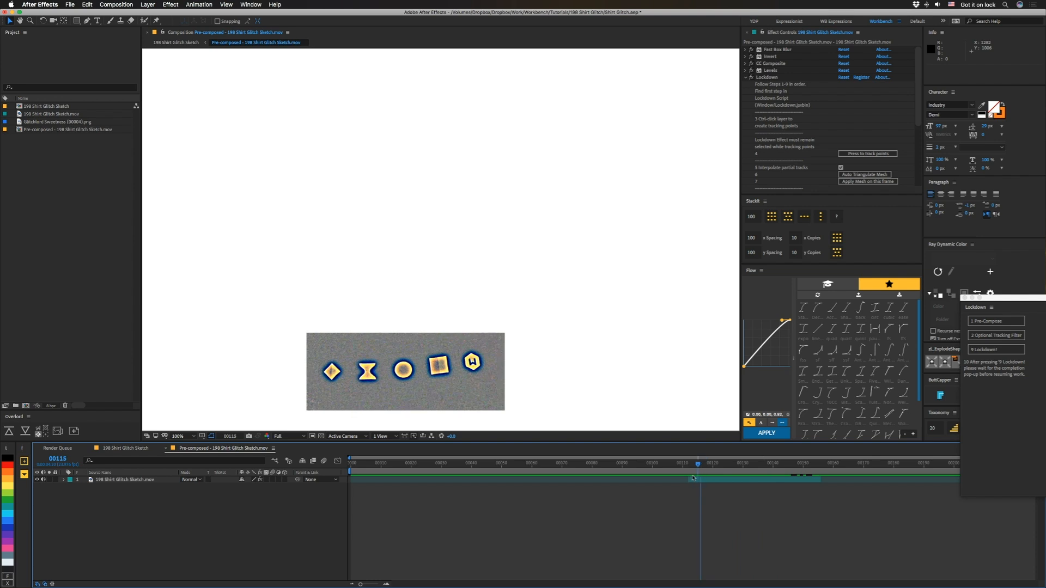
- Clear the Lockdown mesh while keeping the tracking points
scroll(920, 152, down, 3)
drag(920, 152, 920, 164)
click(865, 149)
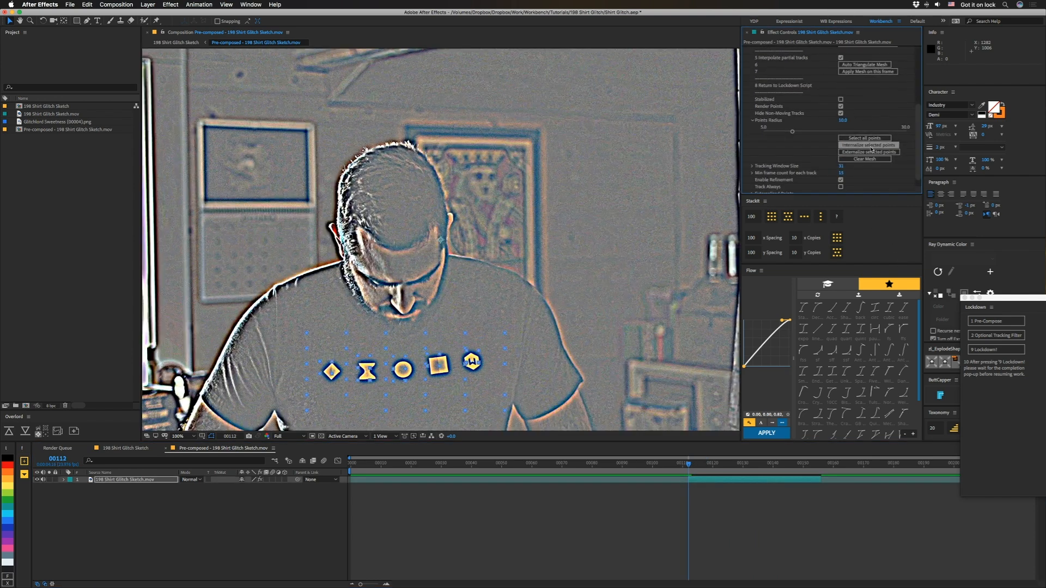
- Add small grids of tracking points in the fabric gaps above and below the shirt icons
click(340, 375)
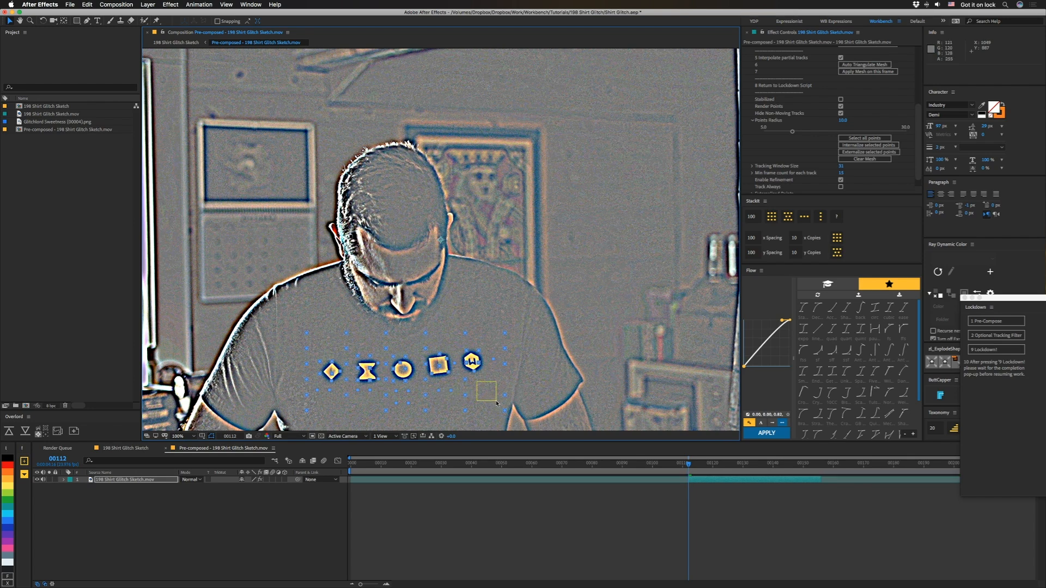
drag(475, 329, 498, 344)
drag(439, 332, 462, 350)
drag(353, 337, 372, 350)
drag(315, 335, 332, 352)
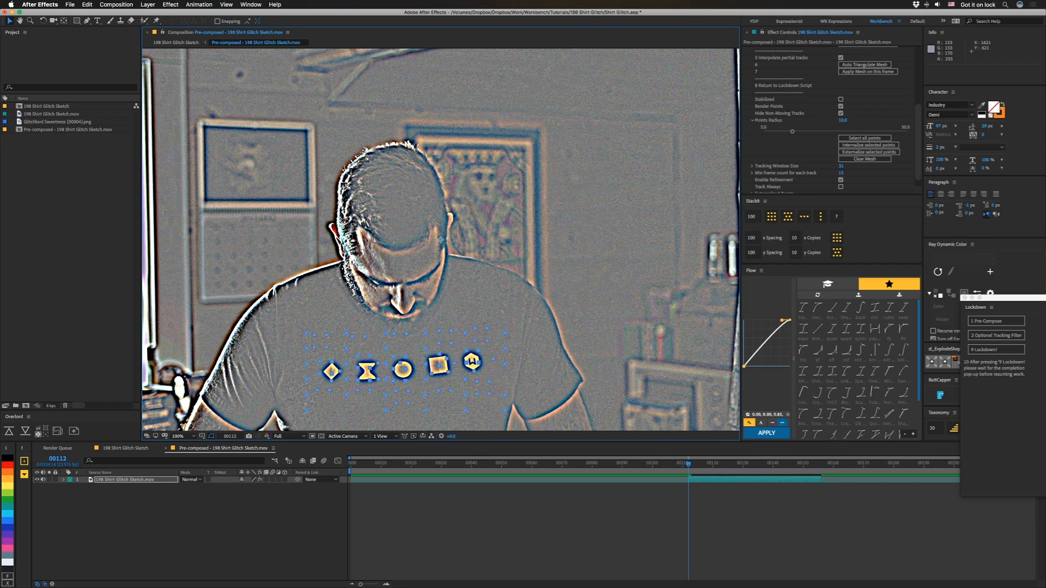
scroll(871, 65, up, 3)
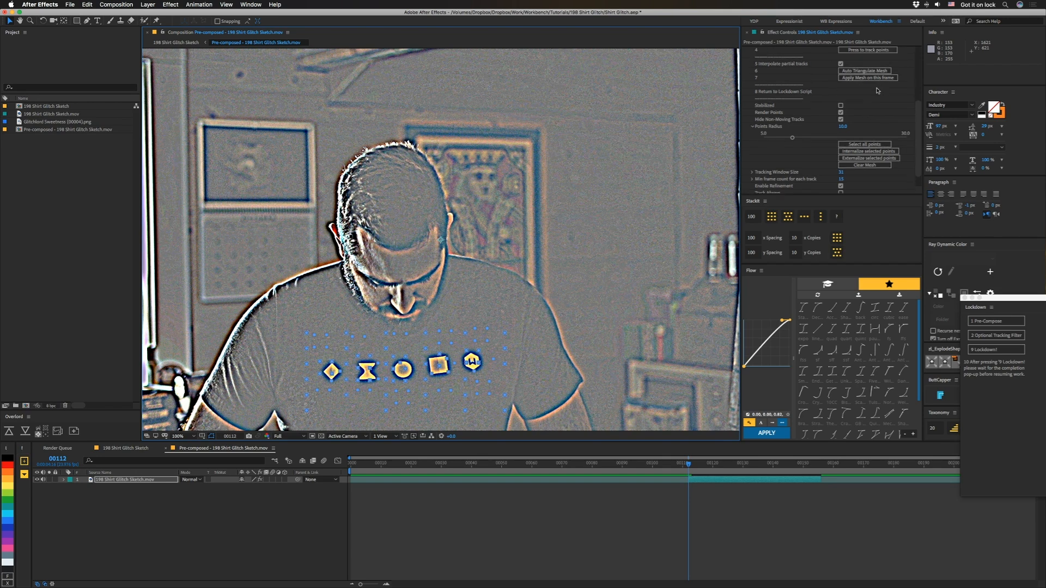
- Track the added points, apply the triangulated mesh on the current frame, and check the stabilized icons
click(861, 93)
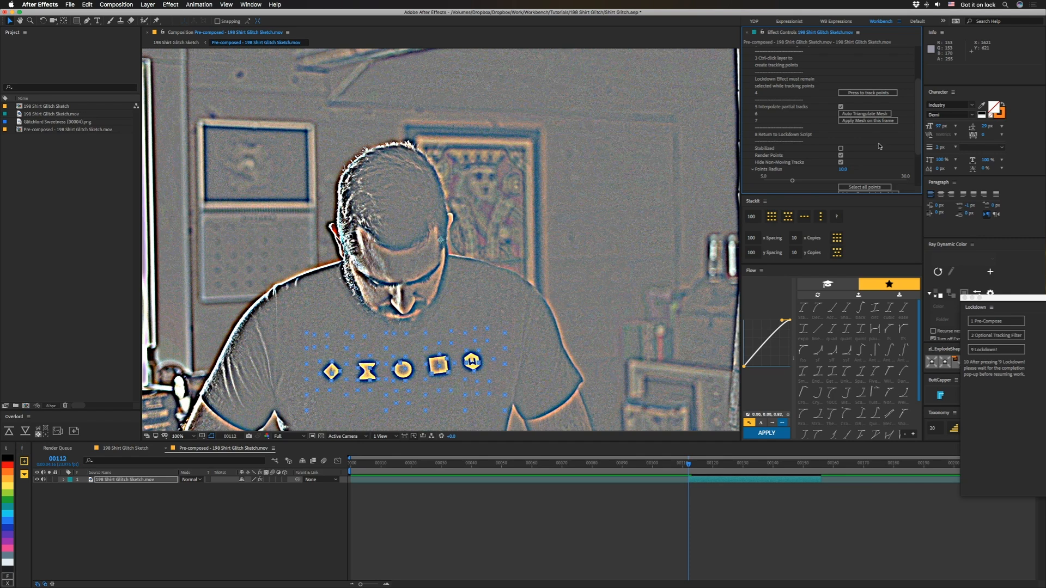
click(863, 121)
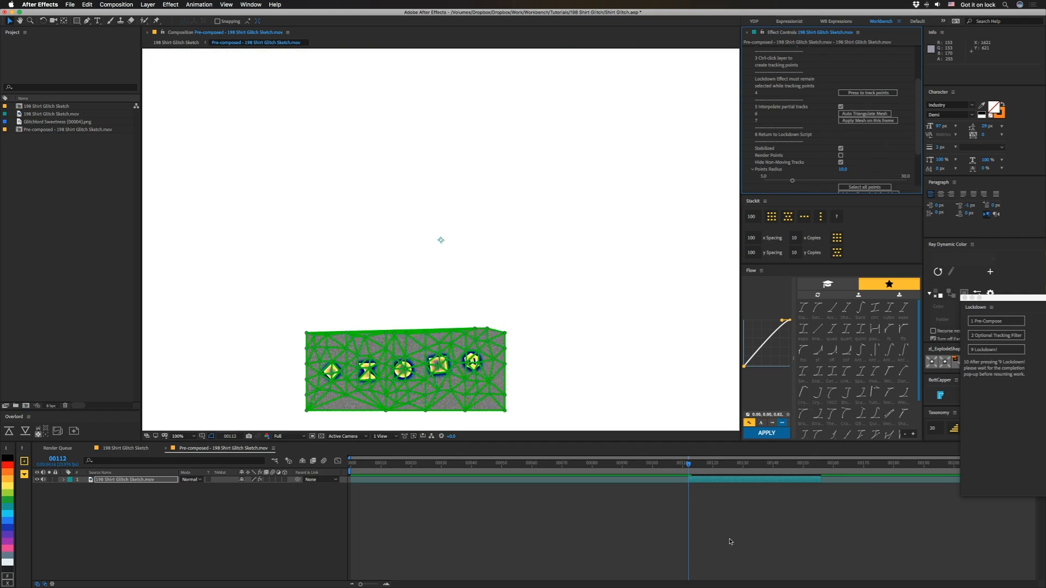
click(730, 541)
mouse_move(689, 464)
mouse_down()
mouse_move(773, 473)
mouse_move(689, 474)
mouse_move(780, 475)
mouse_move(690, 483)
mouse_up()
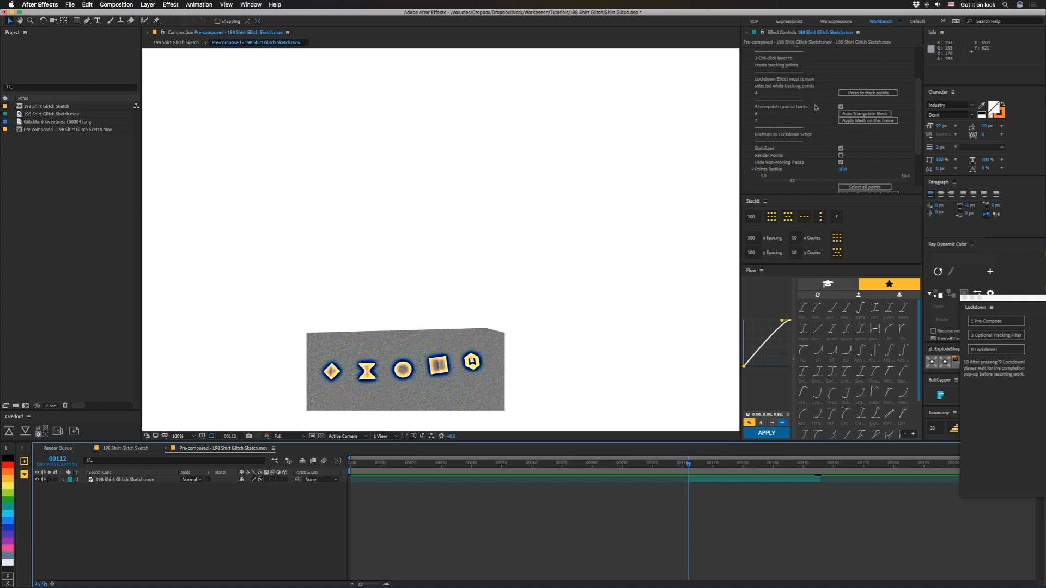
click(855, 114)
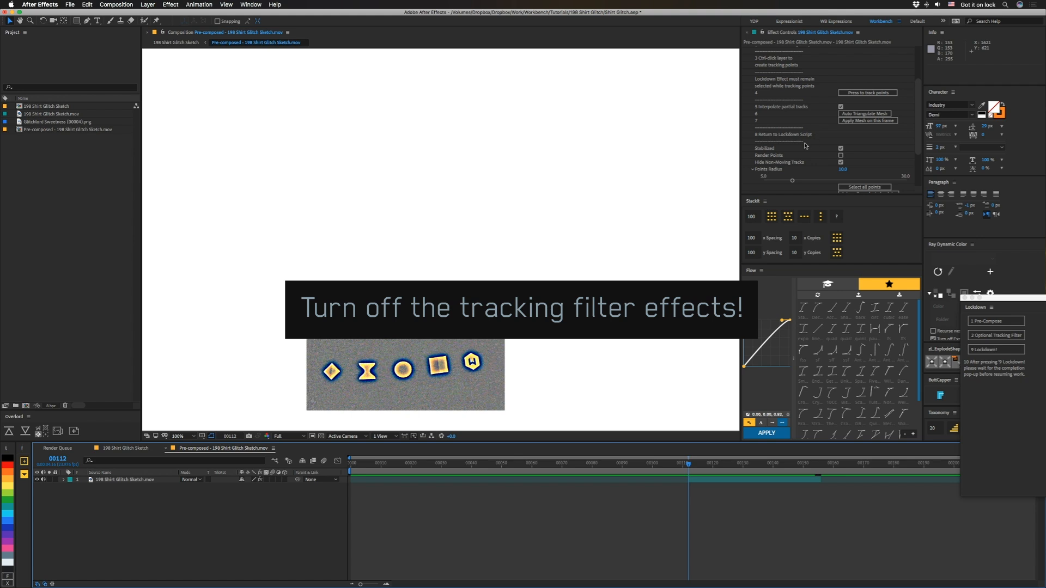
- Run the final Lockdown script step on the tracked shirt footage layer and dismiss its completion message
drag(1042, 299, 703, 184)
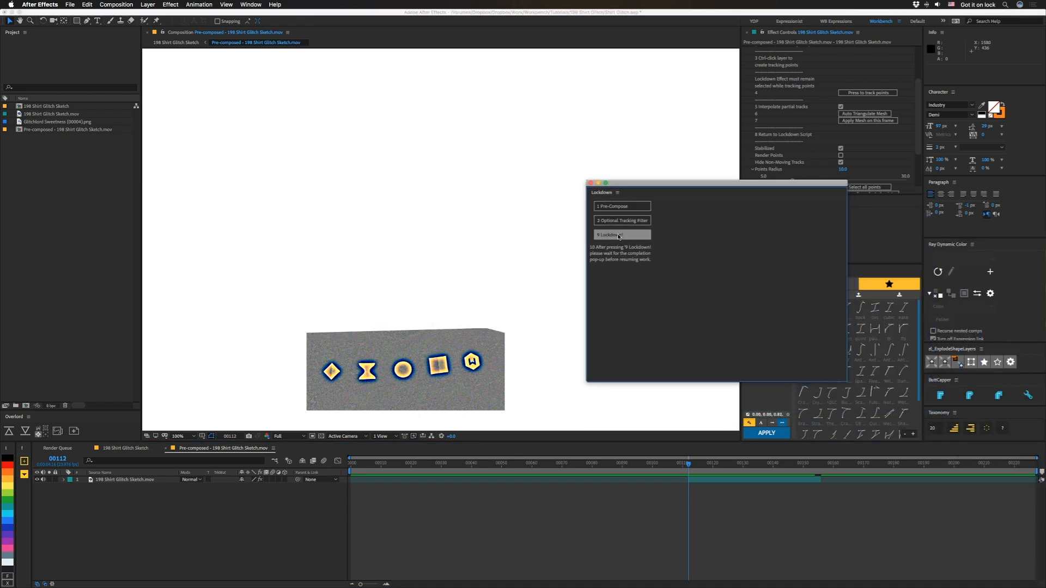
click(702, 483)
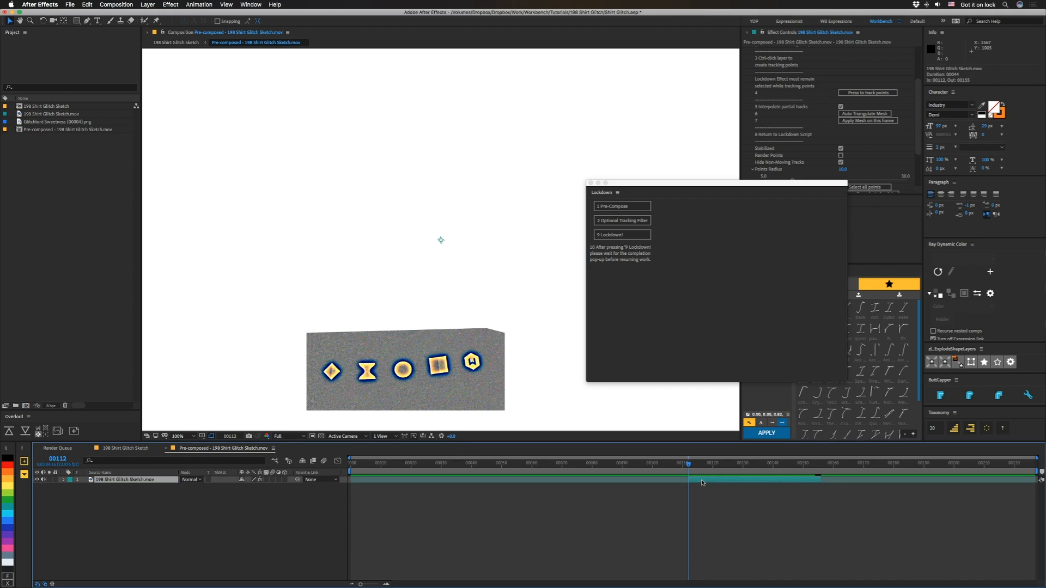
click(615, 235)
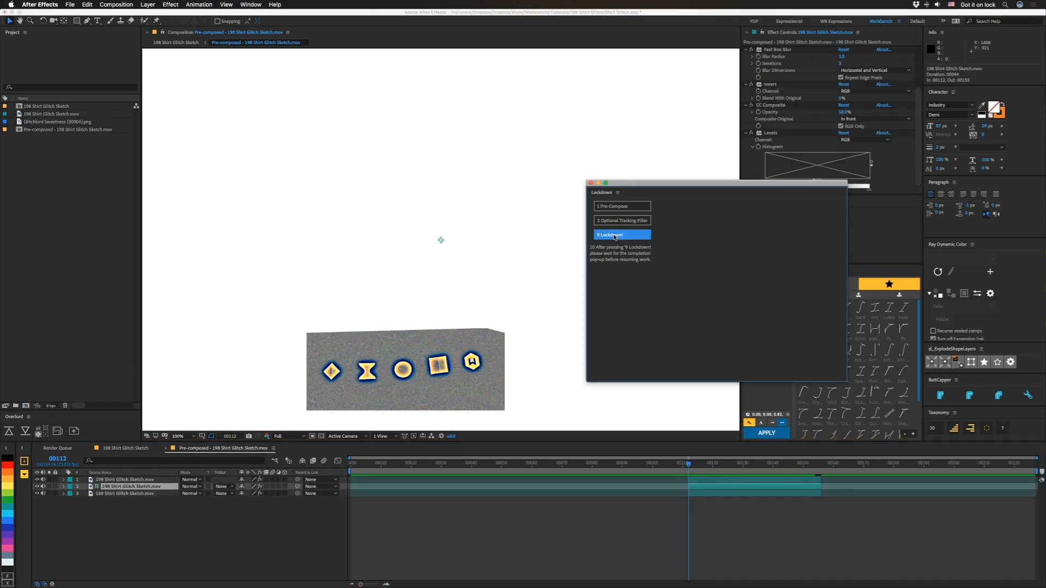
drag(1038, 145, 504, 223)
click(573, 267)
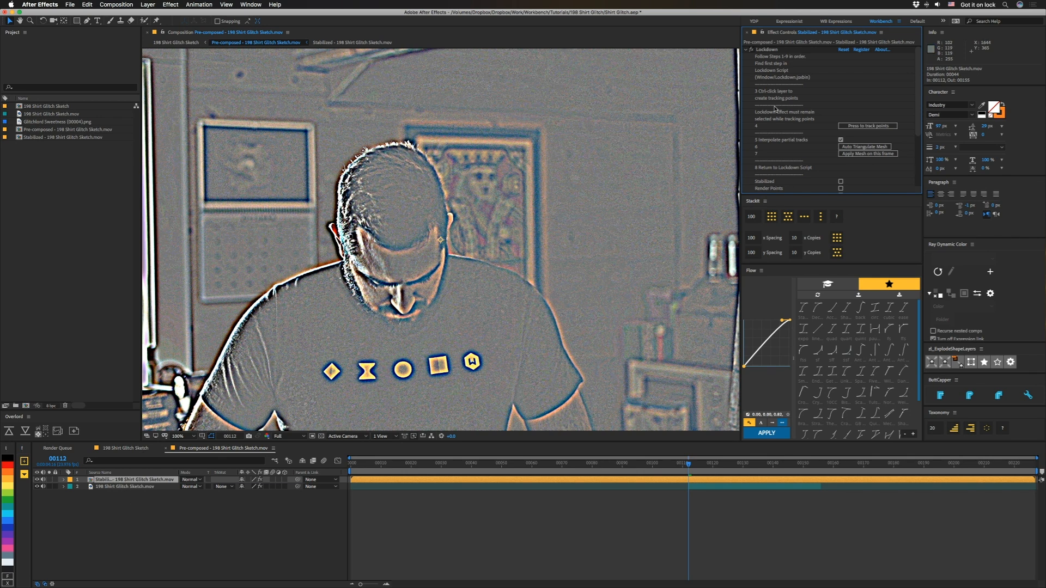
- In the Stabilized composition, turn off the Fast Box Blur, Invert, CC Composite and Levels tracking filters on the lower footage layer
double_click(684, 481)
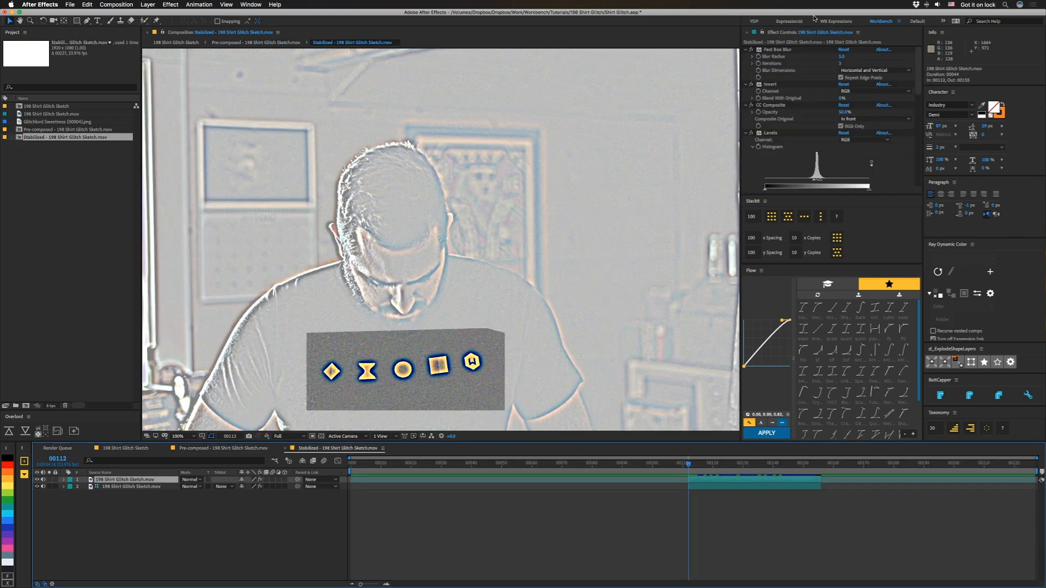
click(745, 50)
click(745, 56)
click(745, 63)
click(751, 63)
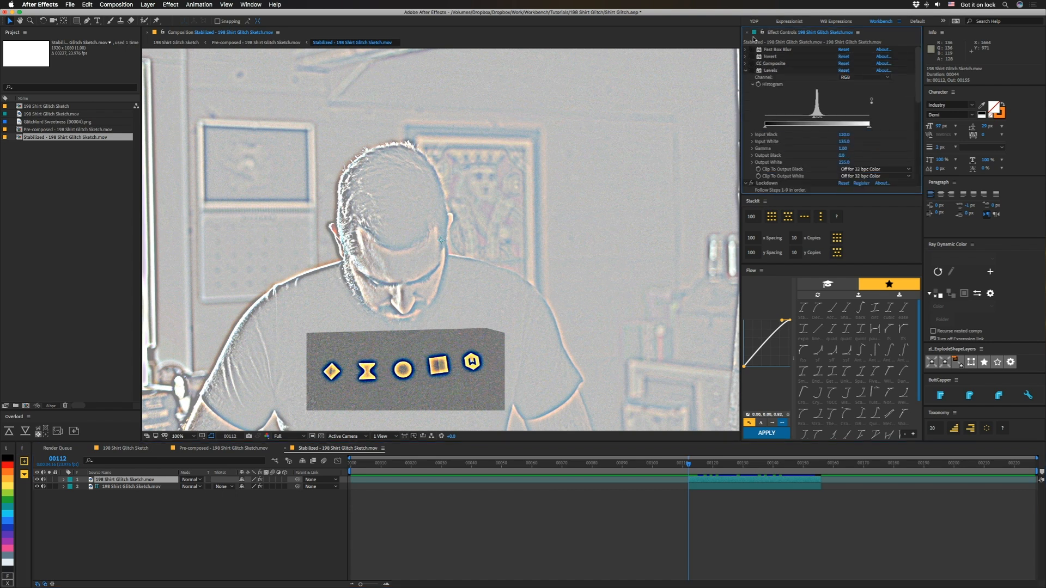
click(708, 486)
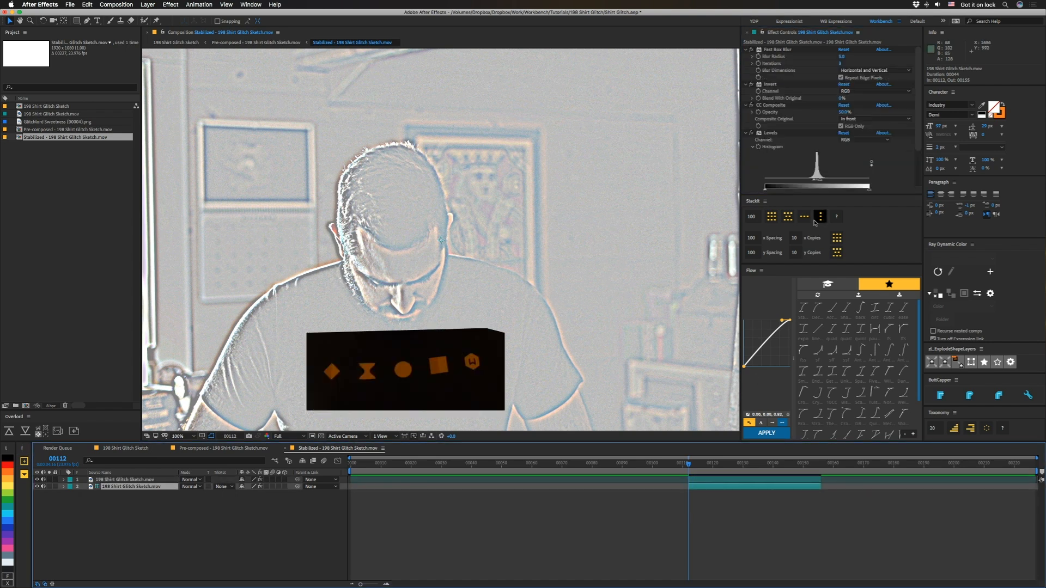
- In the Pre-composed composition, turn off the Fast Box Blur, Invert, CC Composite and Levels effects on the footage layer
click(206, 449)
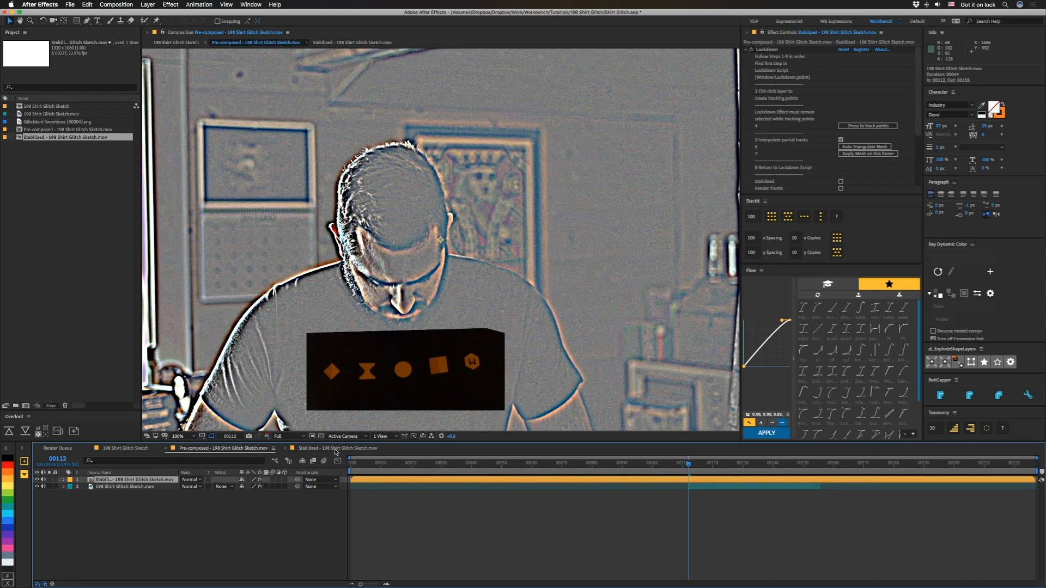
click(157, 488)
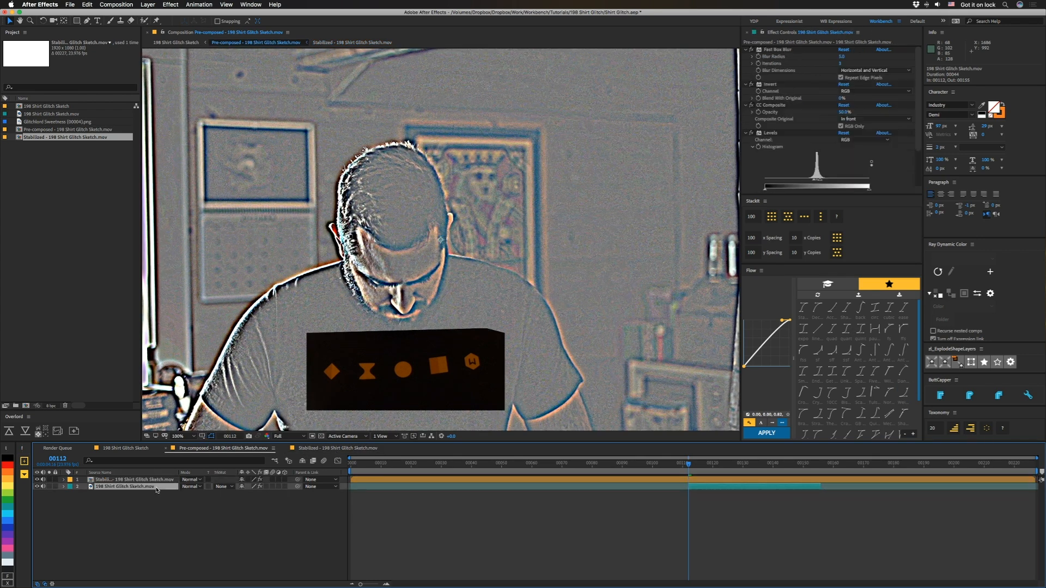
click(745, 50)
click(746, 57)
click(746, 64)
click(747, 71)
drag(750, 71, 751, 49)
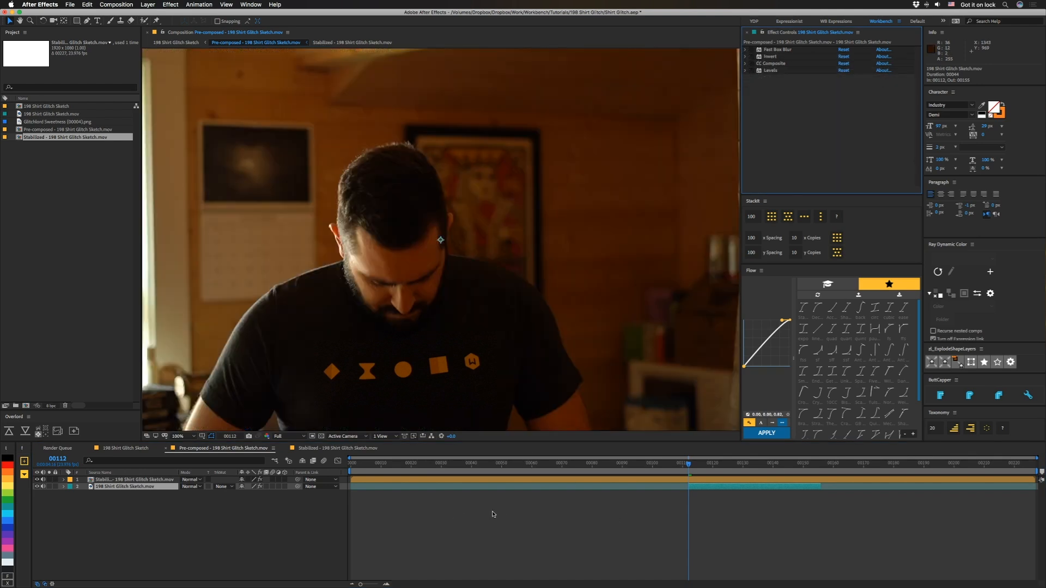
- Add the Glitchlord Sweetness image as the top layer of the Stabilized composition, scale it to 26%, and place it over the shirt icons
double_click(702, 480)
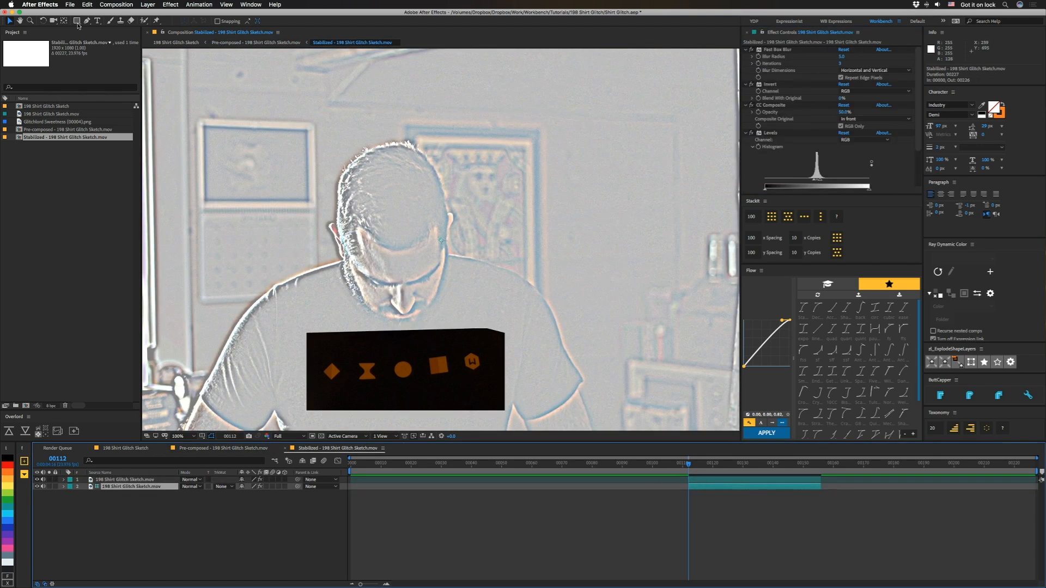
drag(38, 122, 115, 479)
key(s)
drag(258, 486, 218, 486)
drag(452, 262, 413, 379)
- Apply a Warp effect to the Glitchlord image and give its horizontal Arc a slight negative bend
key(ctrl+space)
text(wa)
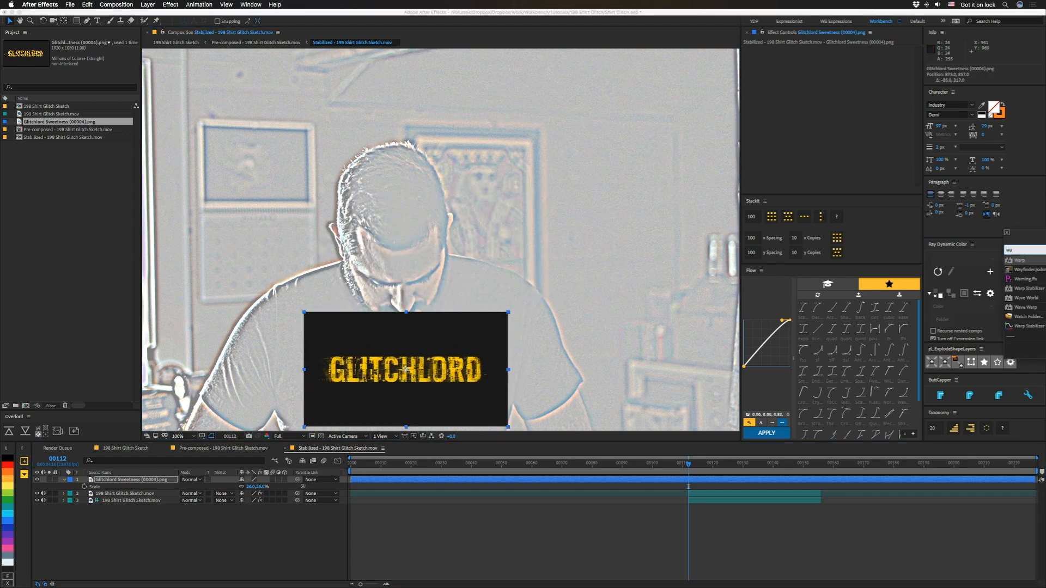
key(Return)
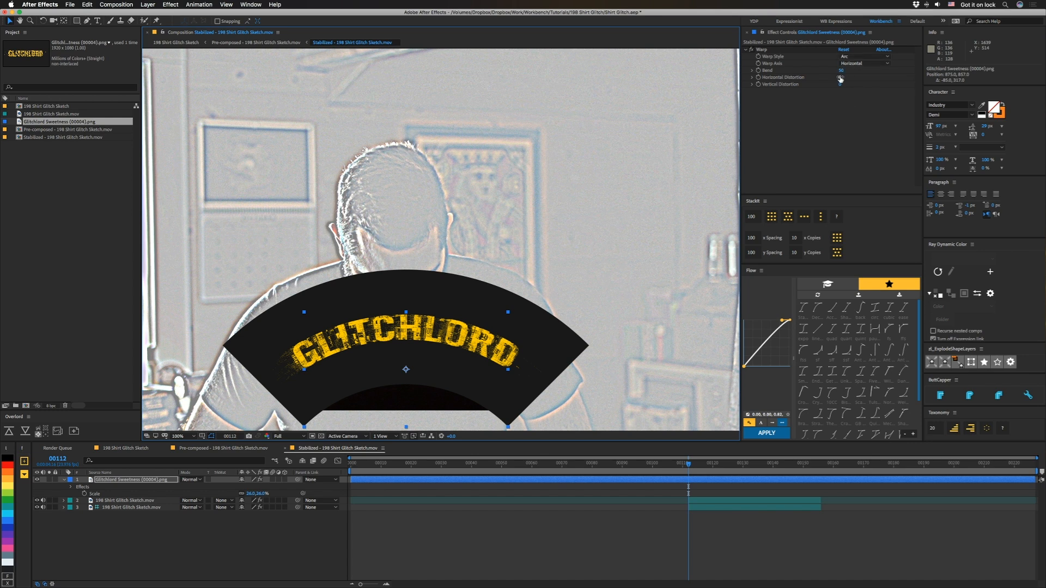
drag(842, 70, 824, 77)
- Lower the Glitchlord image's opacity to about 50% and rotate it about 4° counterclockwise to align it with the shirt icons
key(t)
drag(243, 486, 225, 488)
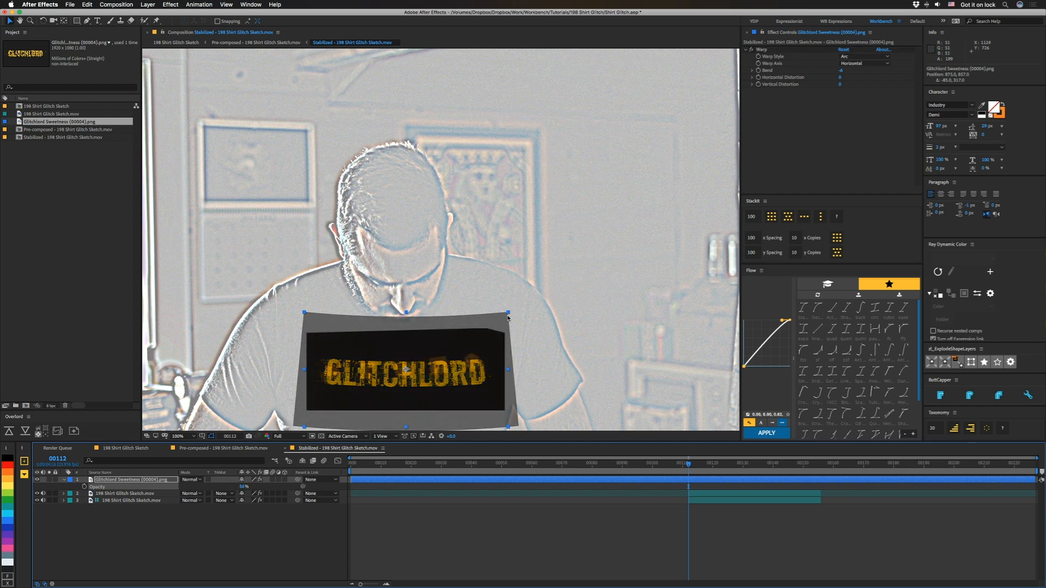
key(w)
drag(507, 321, 504, 315)
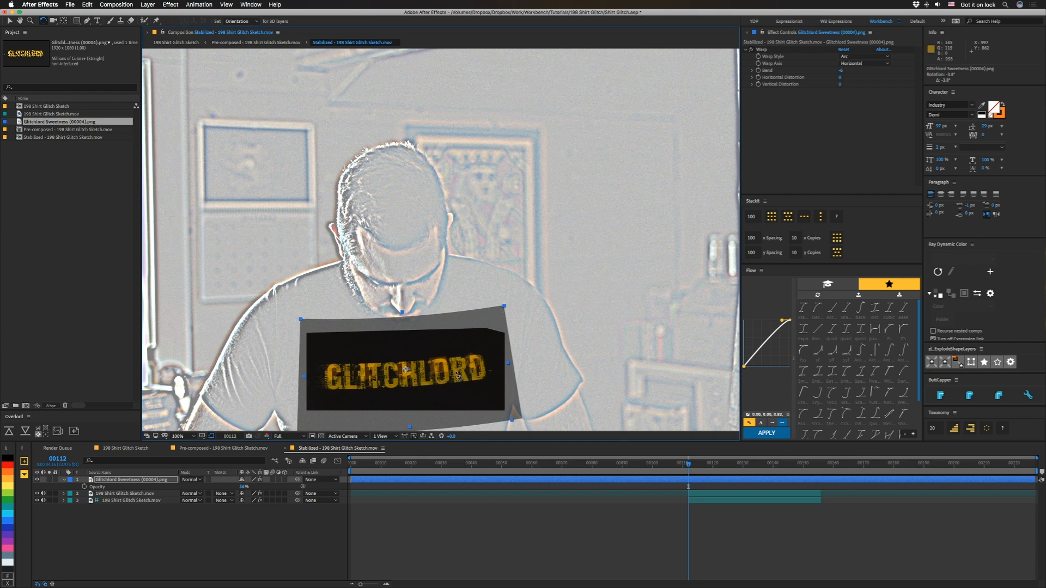
key(v)
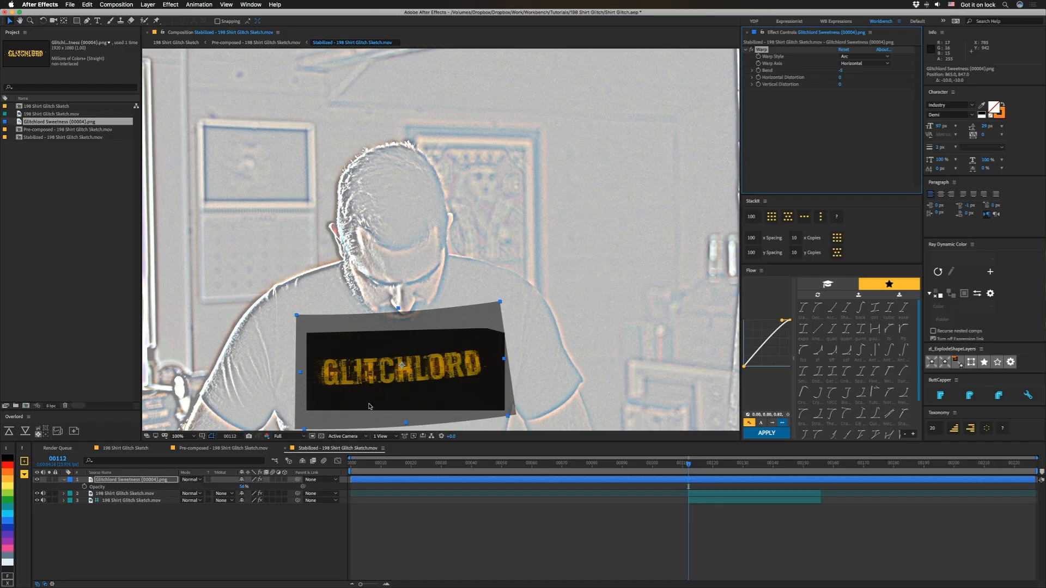
- Draw a closed six-point mask around the GLITCHLORD lettering and feather its edge
click(317, 353)
click(311, 388)
click(346, 399)
click(496, 378)
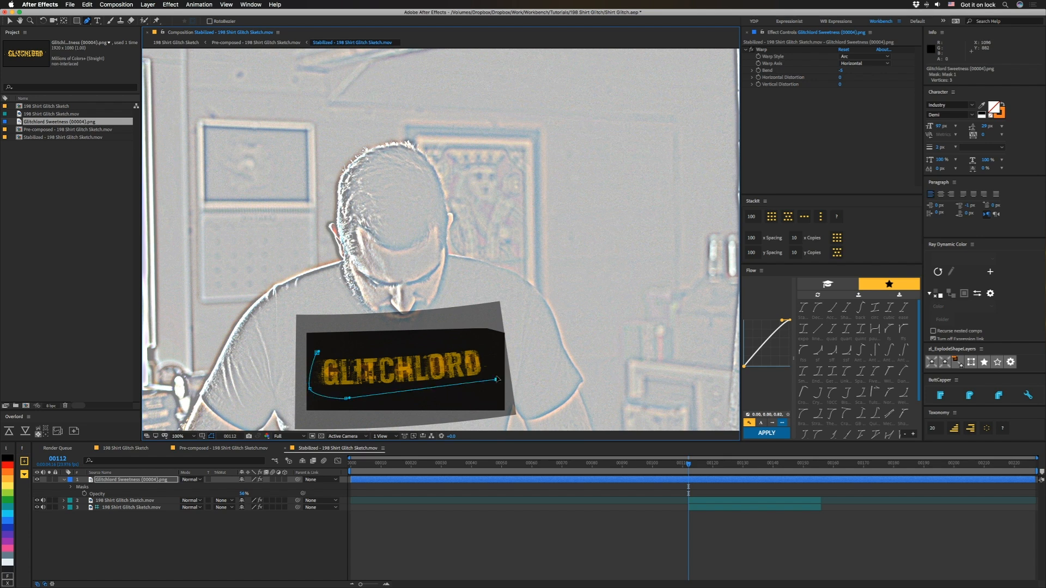
click(494, 341)
click(412, 342)
click(317, 353)
key(f)
drag(249, 496, 255, 494)
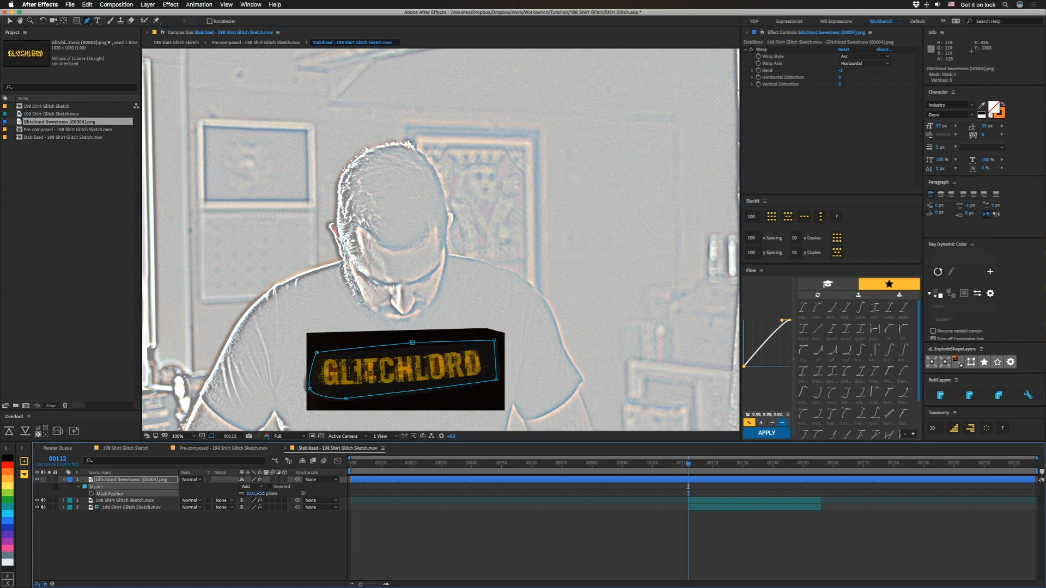
- Set the Glitchlord image's opacity back to 100% and deselect the layer
key(t)
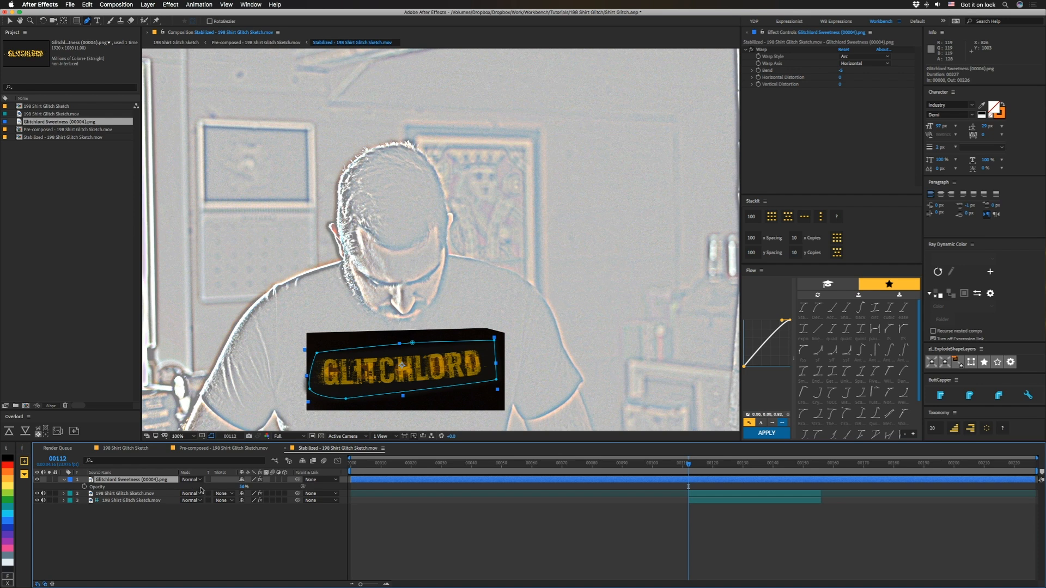
drag(244, 487, 374, 487)
click(299, 558)
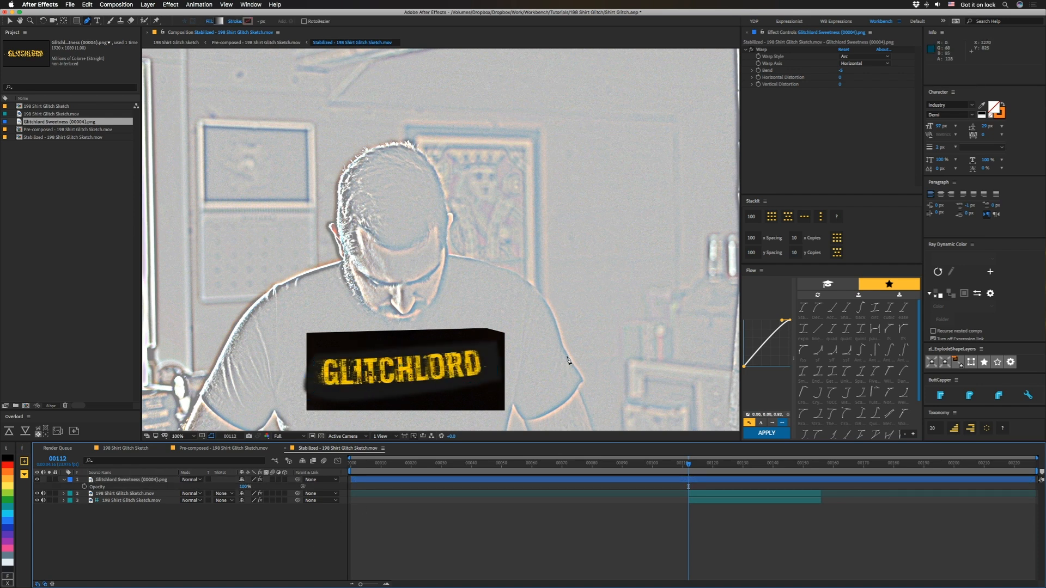
- Apply a Levels effect to the Glitchlord image and adjust its RGB input black to blend the background into the shirt
key(v)
click(132, 480)
key(ctrl+space)
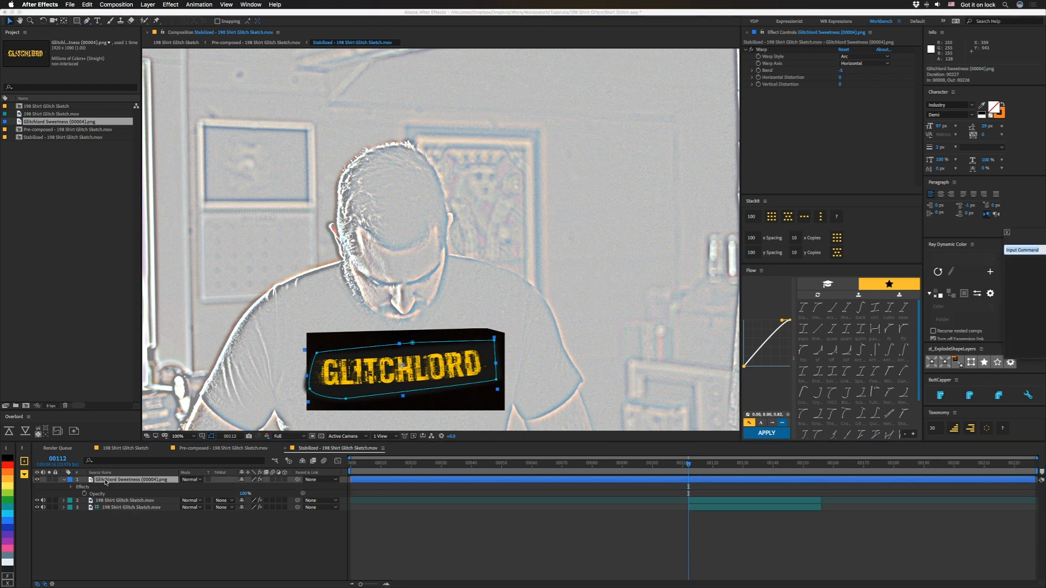
text(leve)
key(Return)
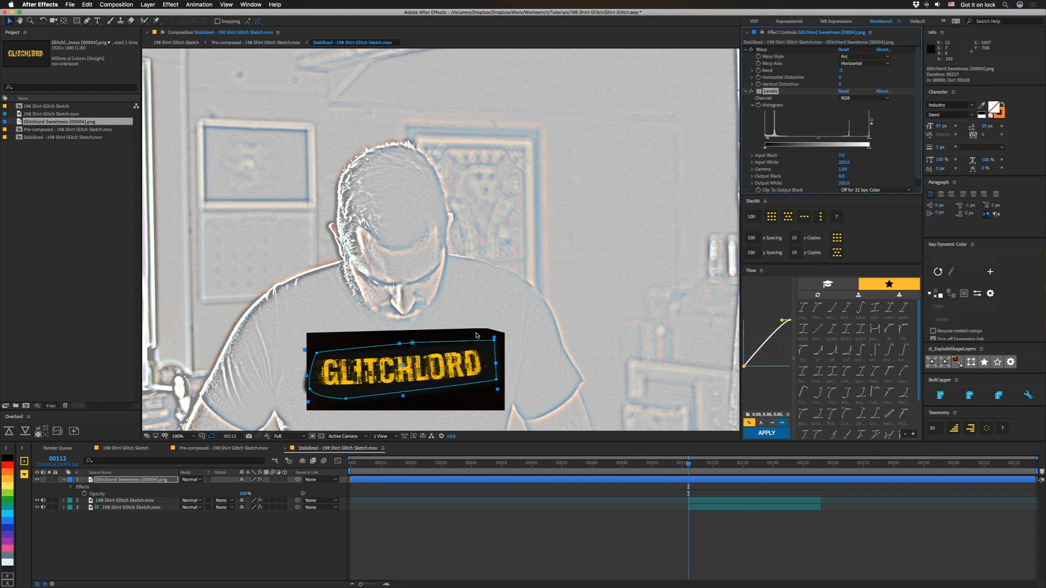
drag(768, 138, 766, 139)
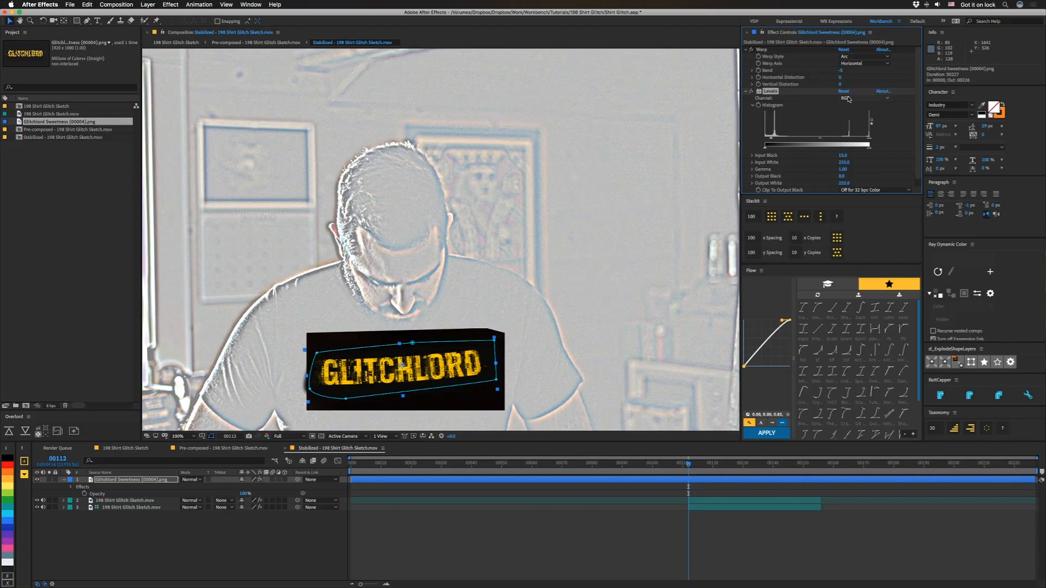
- Raise the red channel's gamma to about 1.05 in the Glitchlord image's Levels effect and deselect the layer
click(856, 98)
click(852, 114)
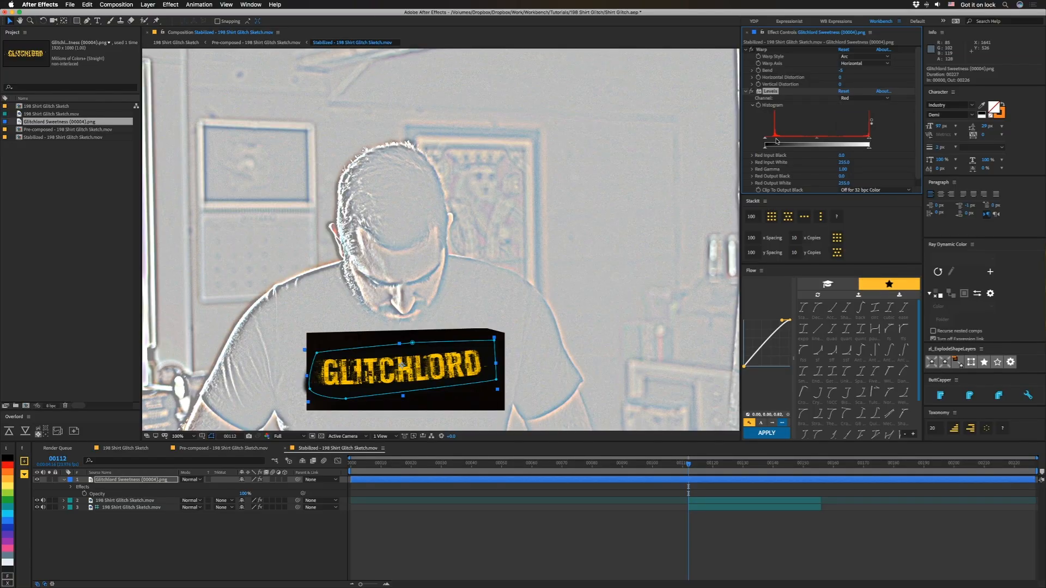
drag(816, 140, 814, 140)
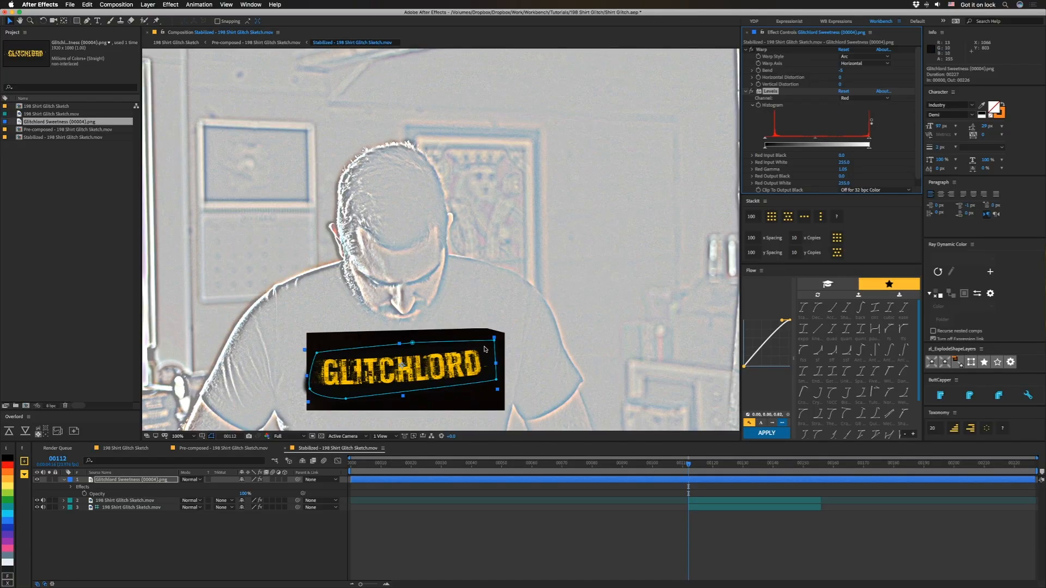
click(314, 559)
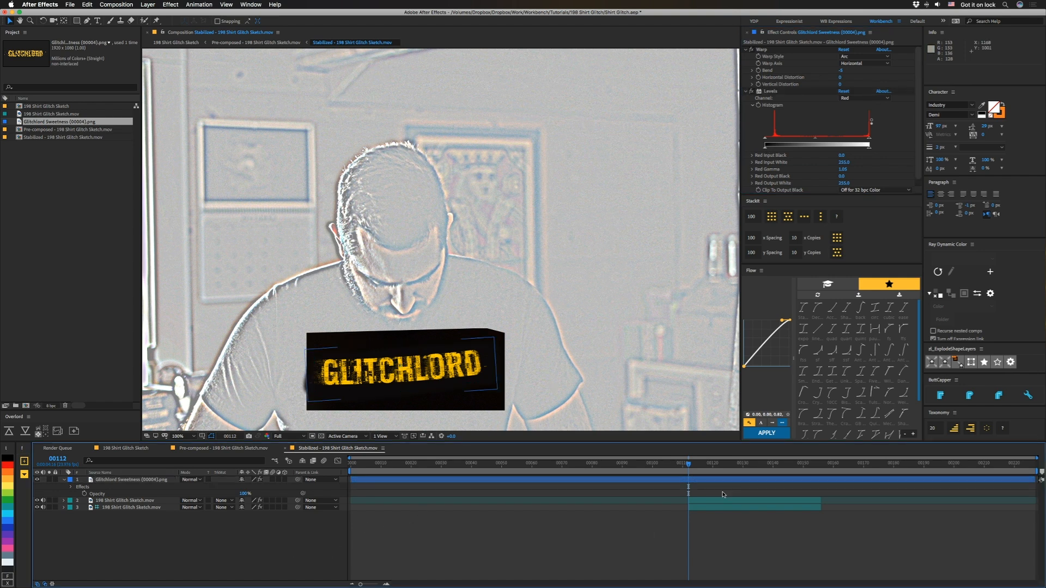
- Scrub the Pre-composed composition to check how the logo follows the shirt
click(239, 448)
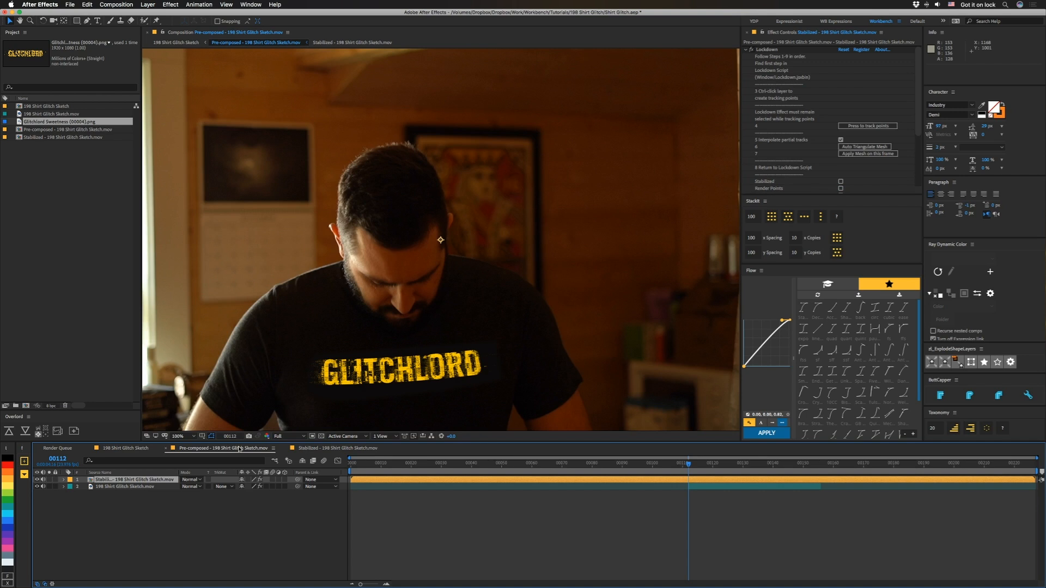
mouse_move(691, 472)
mouse_down()
mouse_move(774, 473)
mouse_move(709, 472)
mouse_up()
- Turn the tracking filter effects back on for the footage layer and set the Stabilized layer's blending mode to Add
click(703, 487)
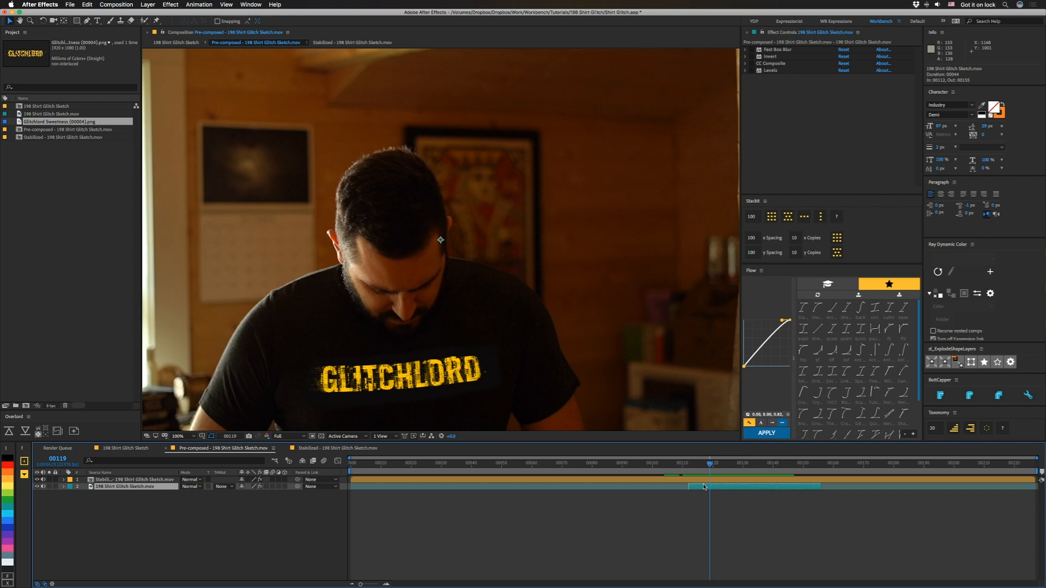
drag(751, 50, 752, 70)
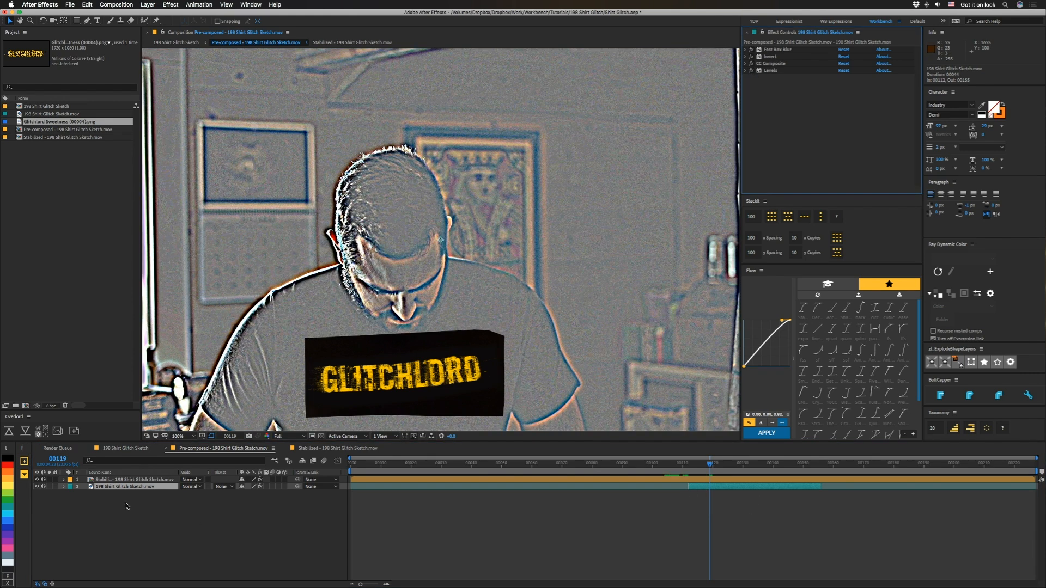
click(185, 480)
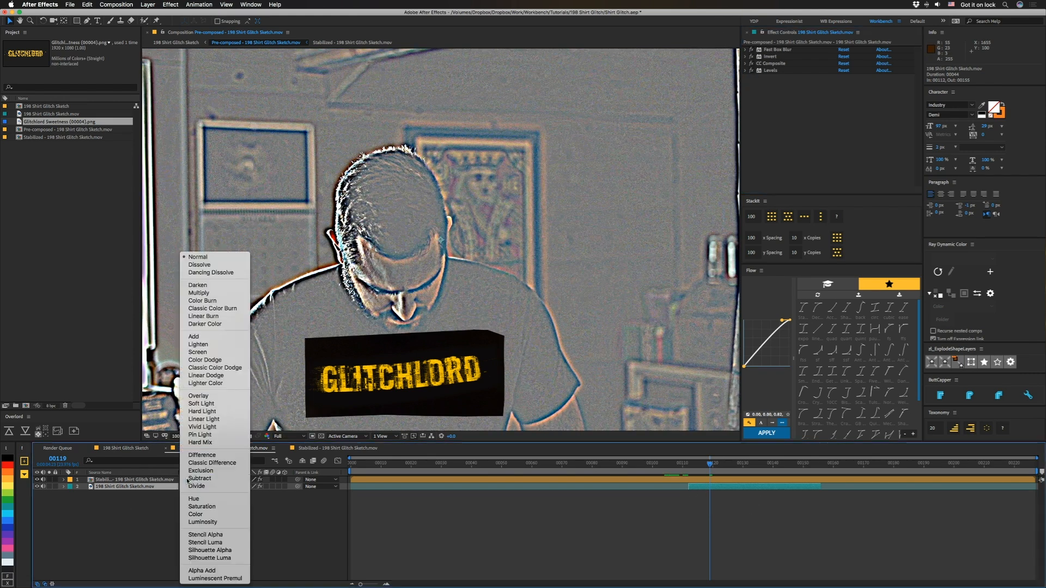
click(195, 336)
drag(688, 467, 728, 480)
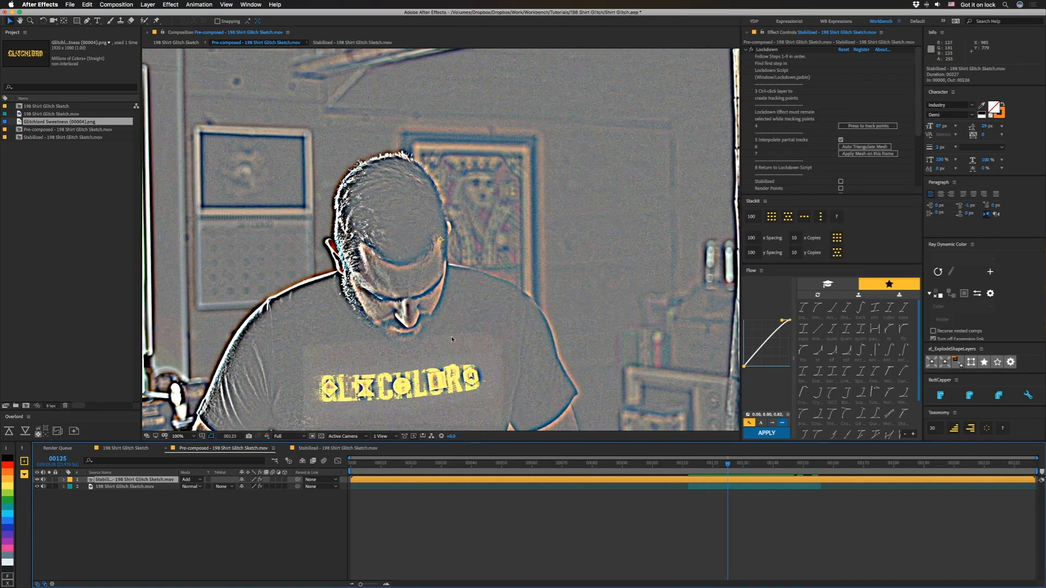
- Turn off the tracking filter effects on the footage layer and set the Stabilized layer's blending mode to Normal
click(107, 488)
drag(751, 49, 751, 70)
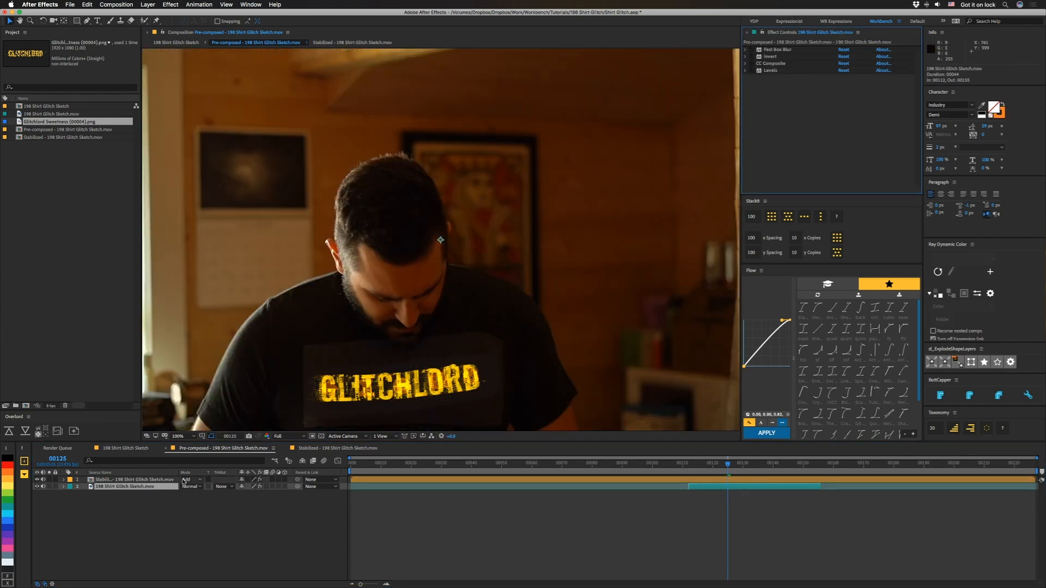
click(190, 487)
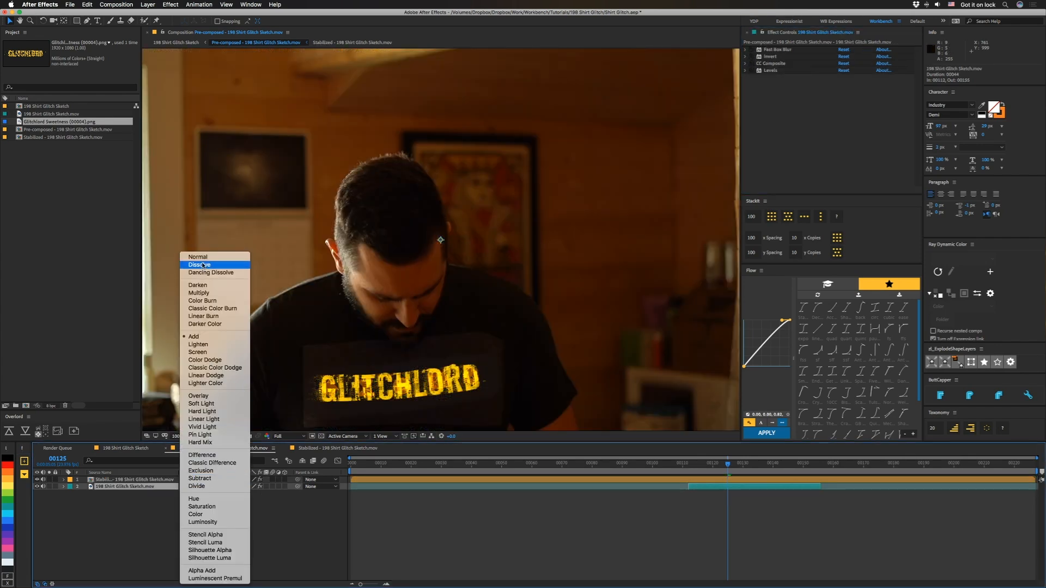
click(205, 256)
click(209, 253)
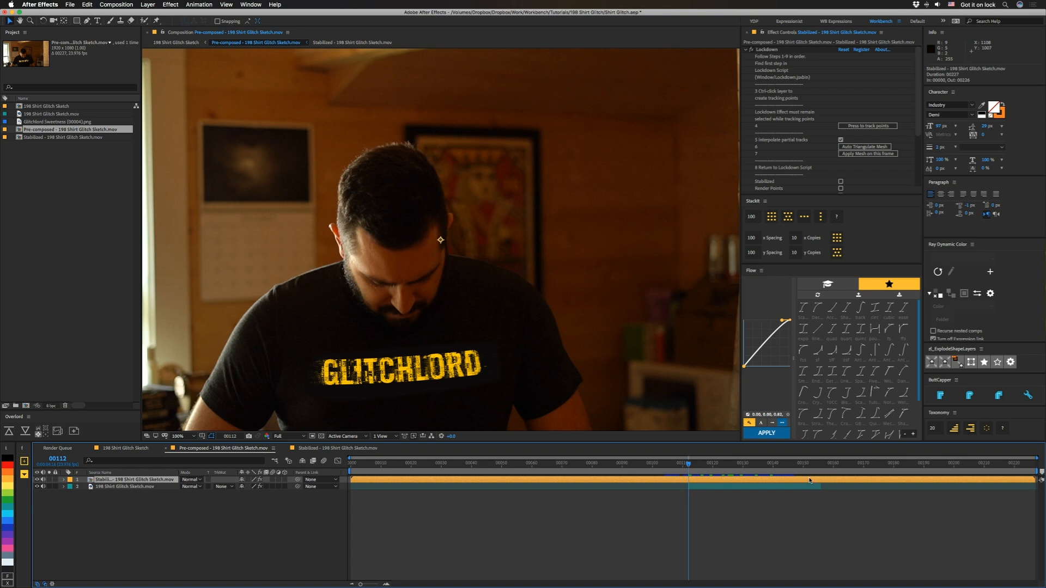
- Trim the Stabilized layer's start and end to match the footage layer below it, from frame 112 to frame 155
click(717, 488)
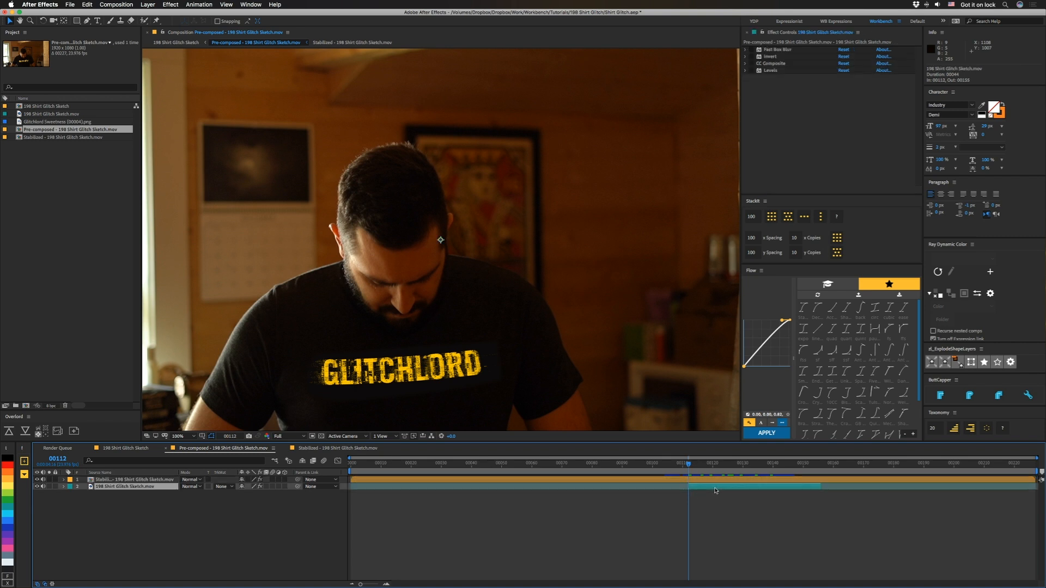
click(707, 481)
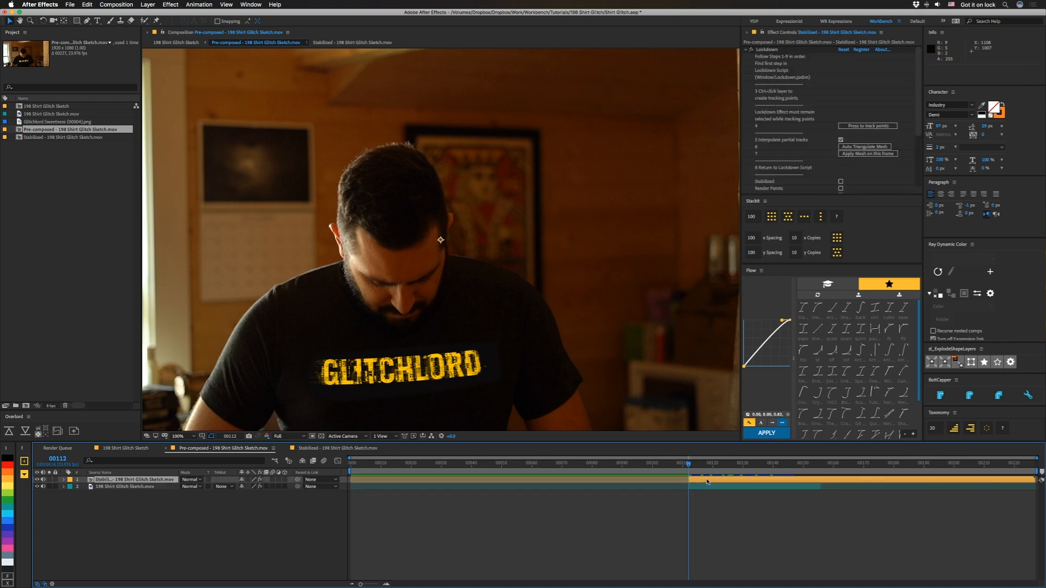
click(737, 488)
key(o)
click(793, 480)
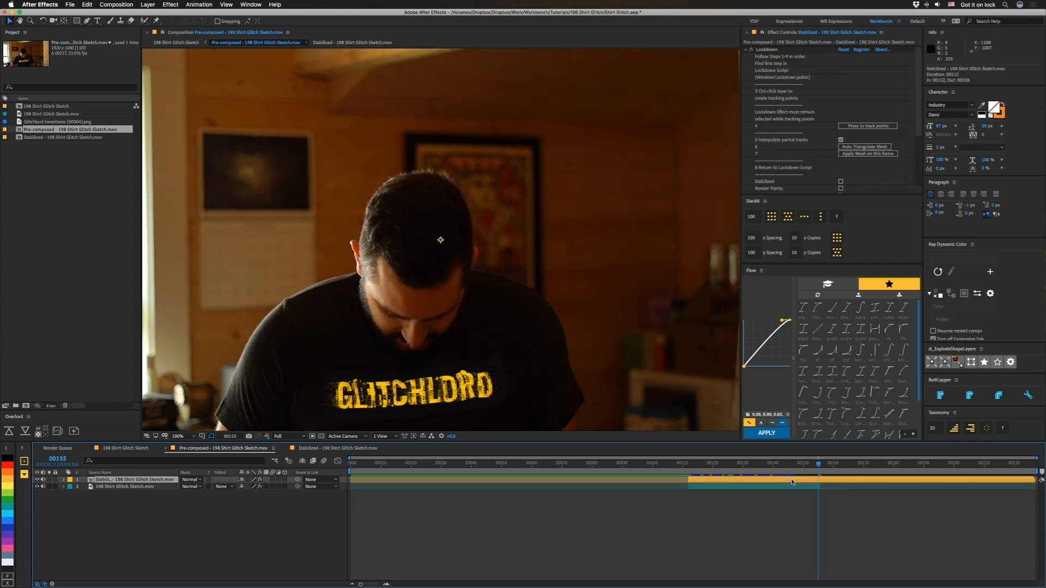
key(alt+bracketright)
- Apply Levels to the Stabilized layer, lowering gamma to about 0.72 and output white to about 201, and slightly lifting output black
mouse_move(715, 465)
mouse_down()
mouse_move(750, 467)
mouse_move(696, 469)
mouse_move(788, 472)
mouse_move(674, 472)
mouse_move(769, 471)
mouse_move(700, 472)
mouse_move(728, 472)
mouse_up()
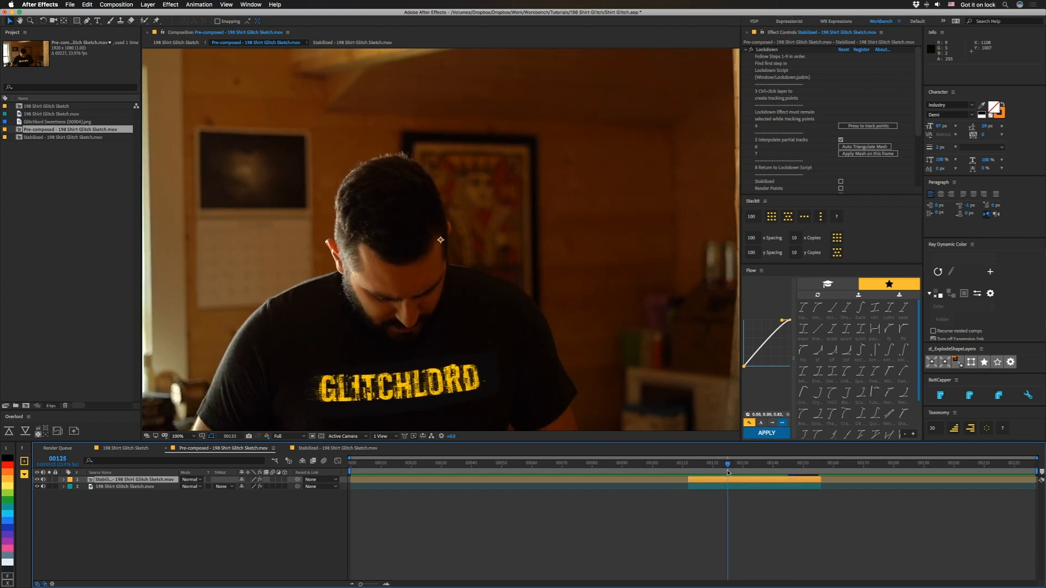
click(731, 479)
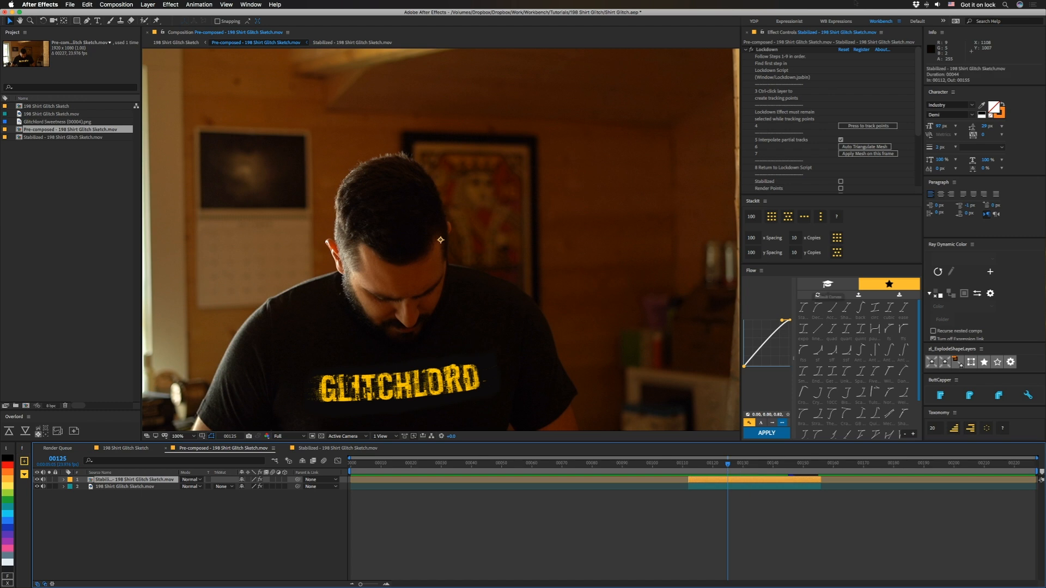
click(746, 50)
key(ctrl+space)
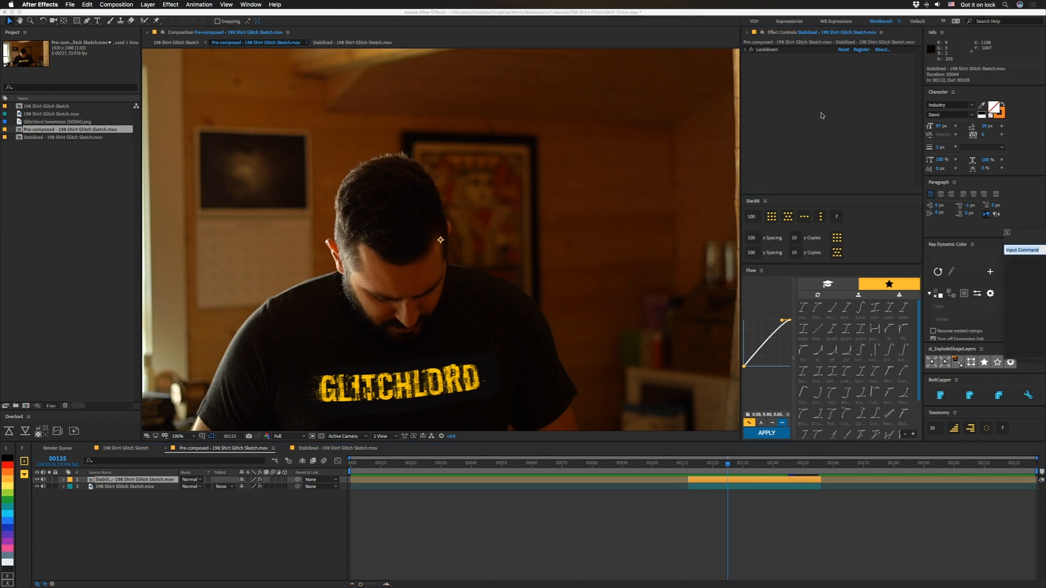
text(level)
key(Return)
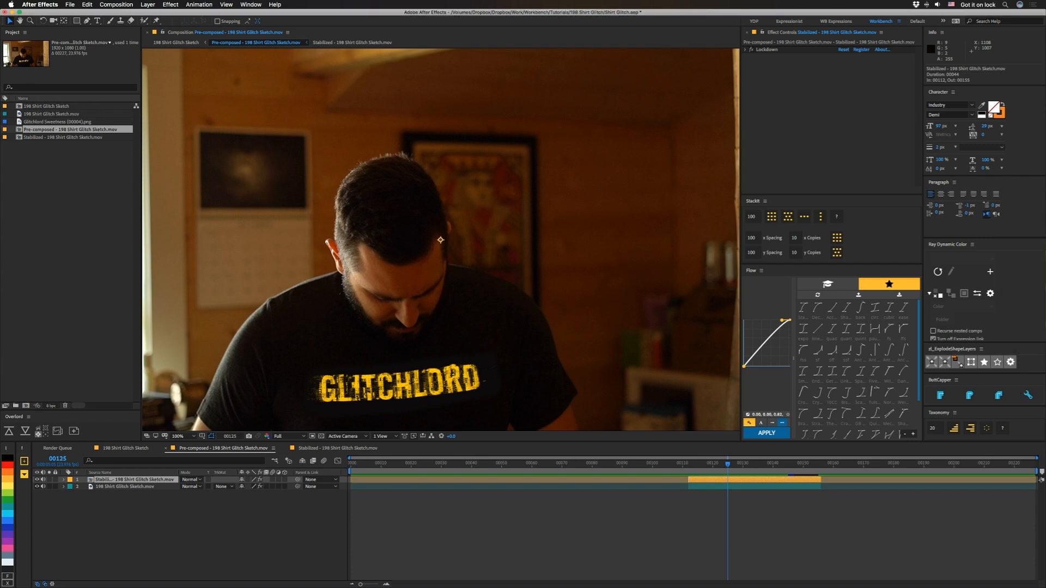
drag(817, 106, 828, 106)
drag(764, 113, 752, 115)
drag(870, 111, 839, 116)
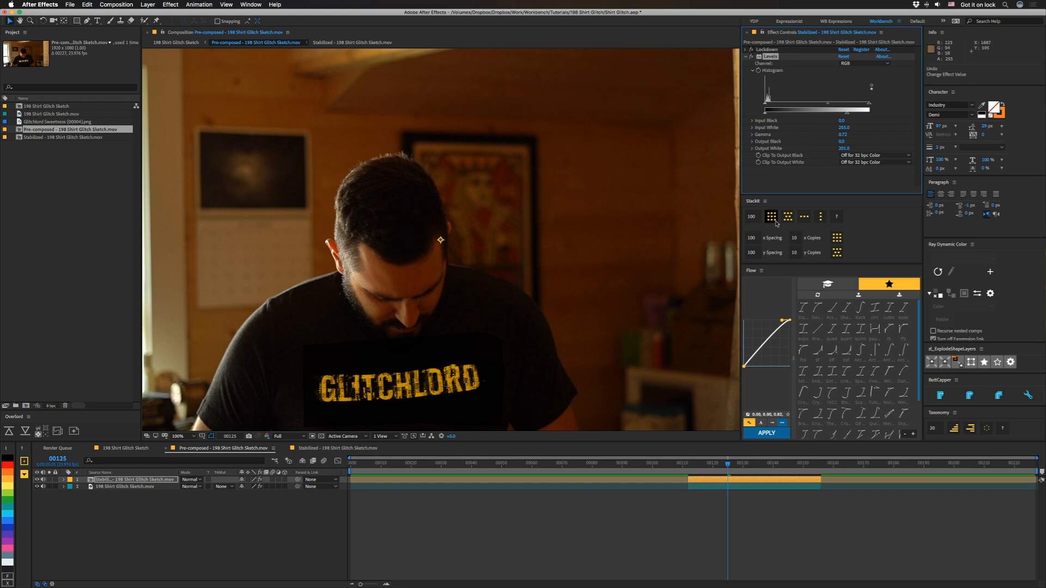
drag(765, 114, 769, 115)
- Add an adjustment layer on top of the 198 Shirt Glitch Sketch composition
click(124, 468)
click(115, 450)
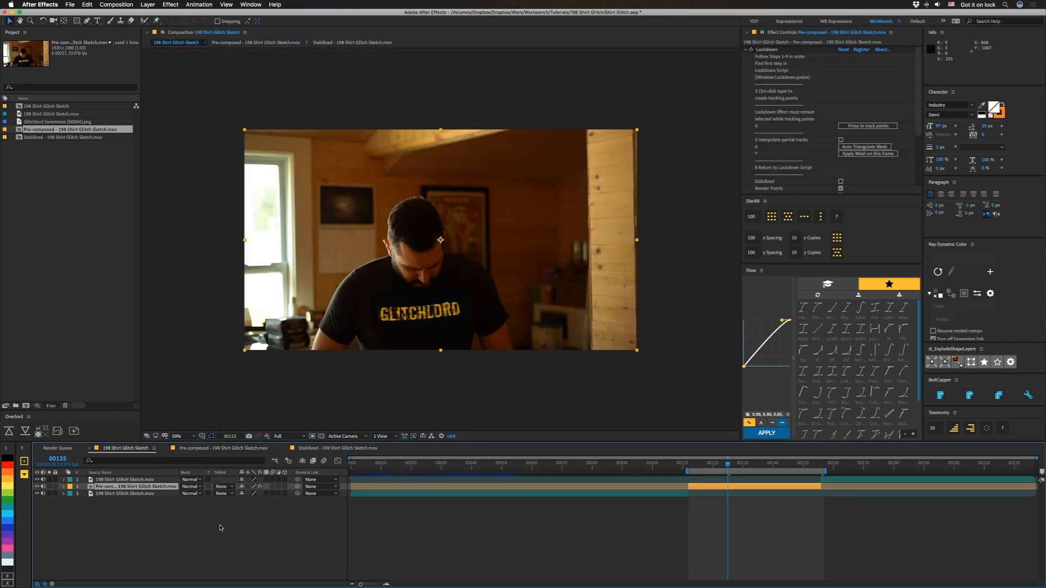
click(252, 518)
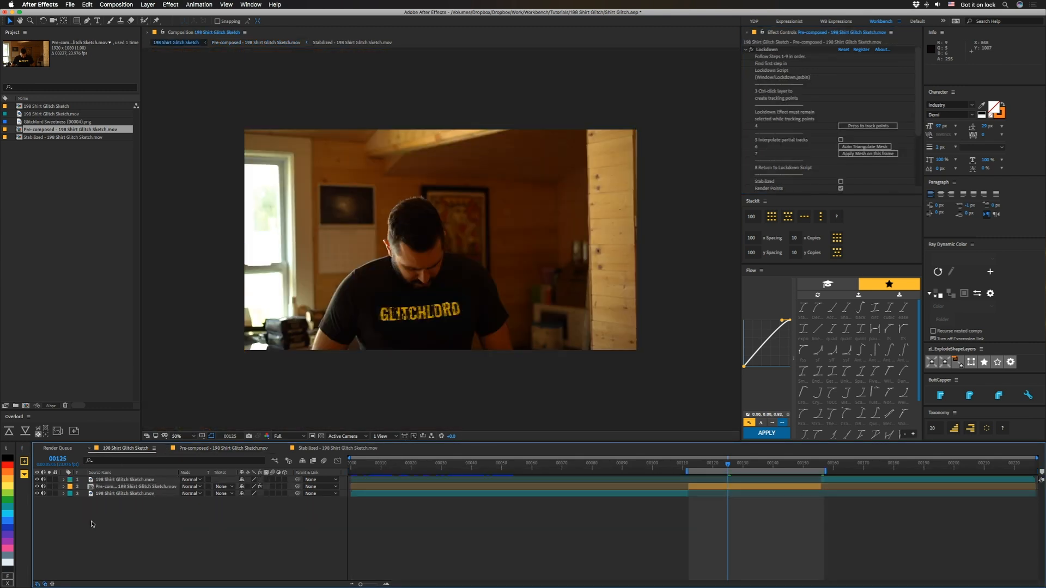
key(super+alt+y)
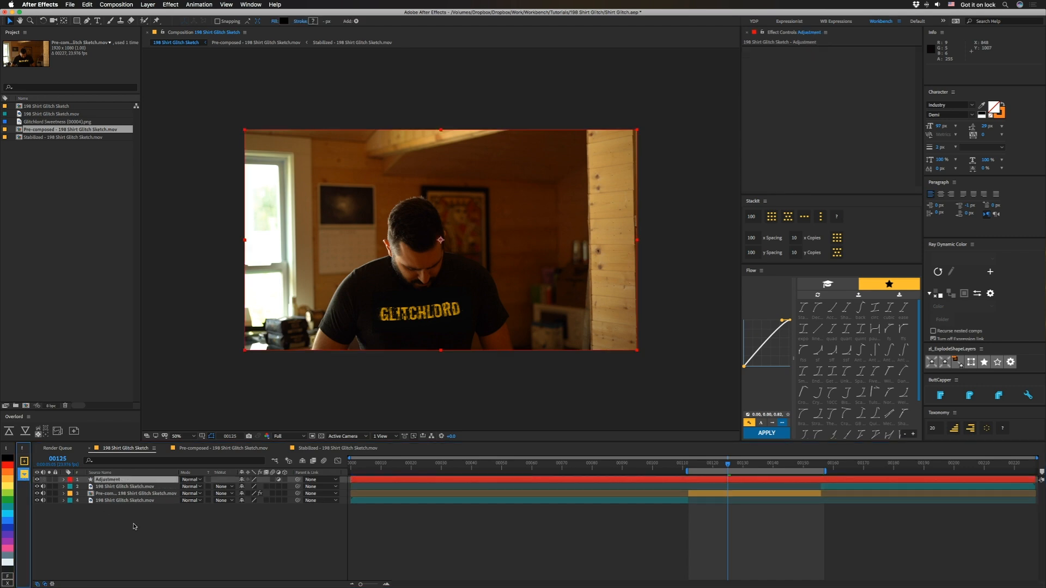
- Apply Lumetri Color to the adjustment layer with the creative look WB Joe 2019-04
key(ctrl+space)
text(lume)
key(Return)
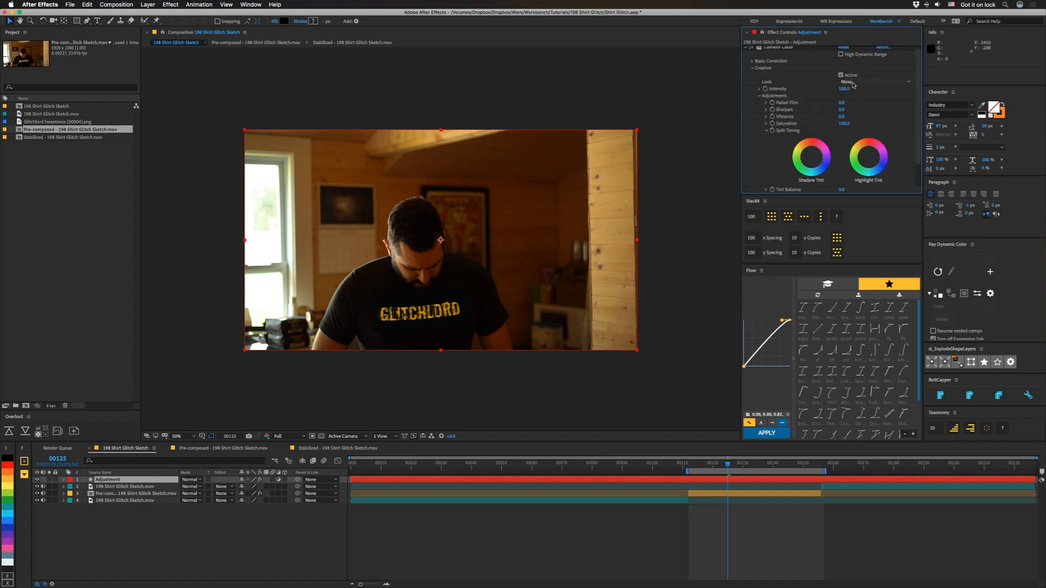
click(853, 85)
click(866, 68)
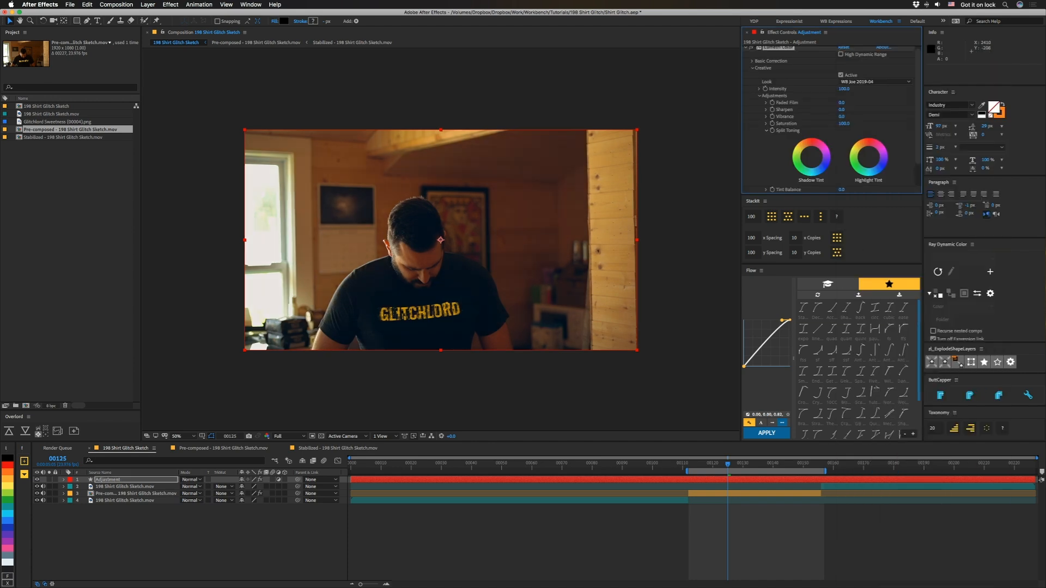
key(shift+slash)
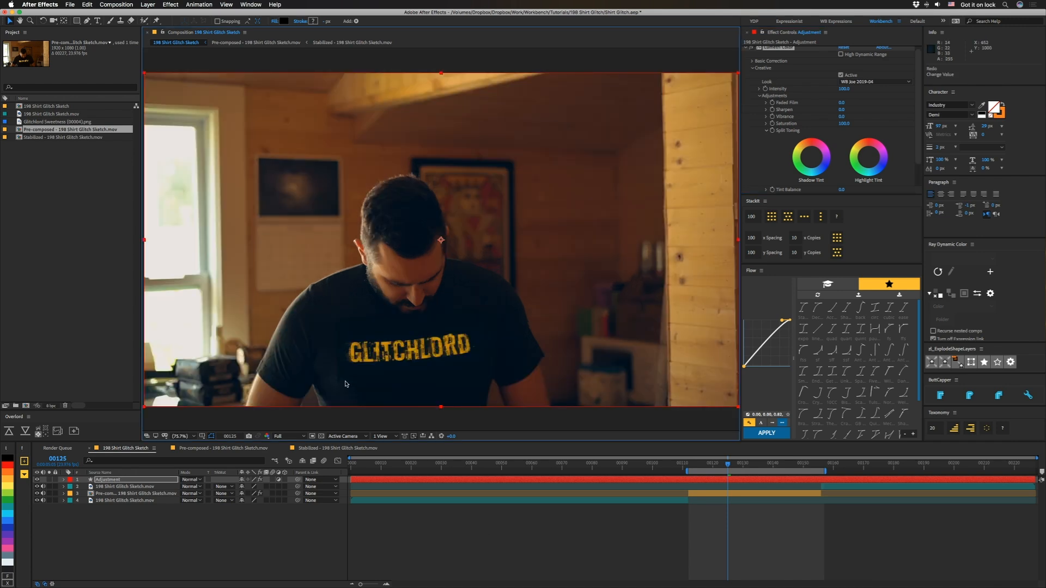
- Hide the upper footage layer beneath the logo in the Stabilized composition, save the project and return to the 198 Shirt Glitch Sketch composition
double_click(715, 494)
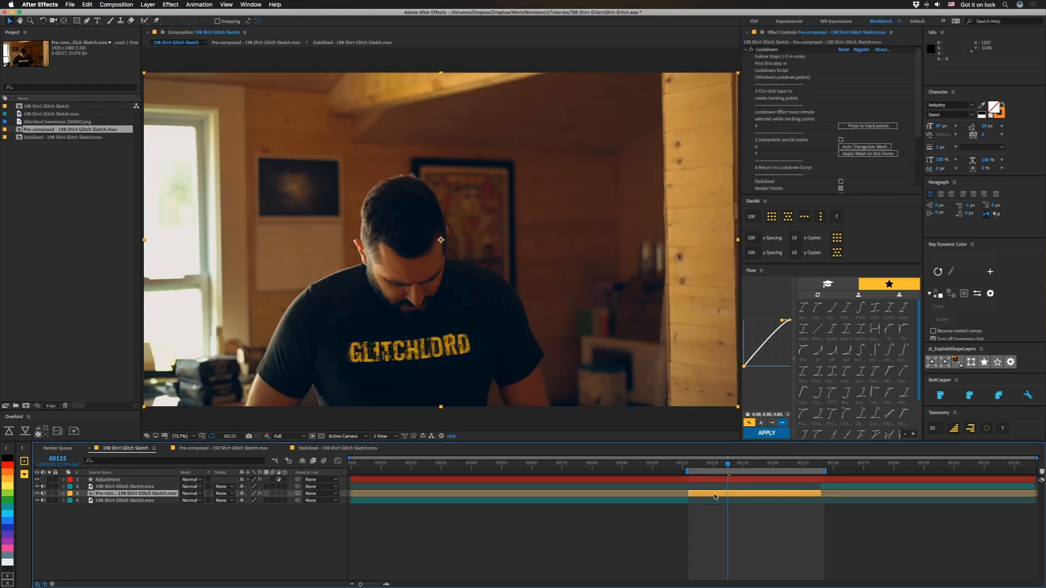
double_click(122, 480)
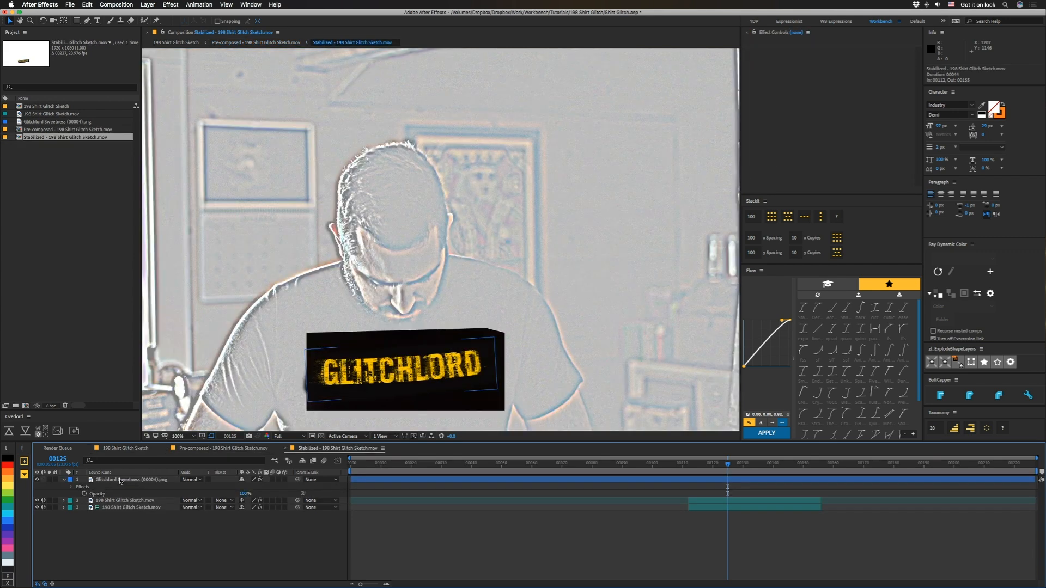
click(37, 501)
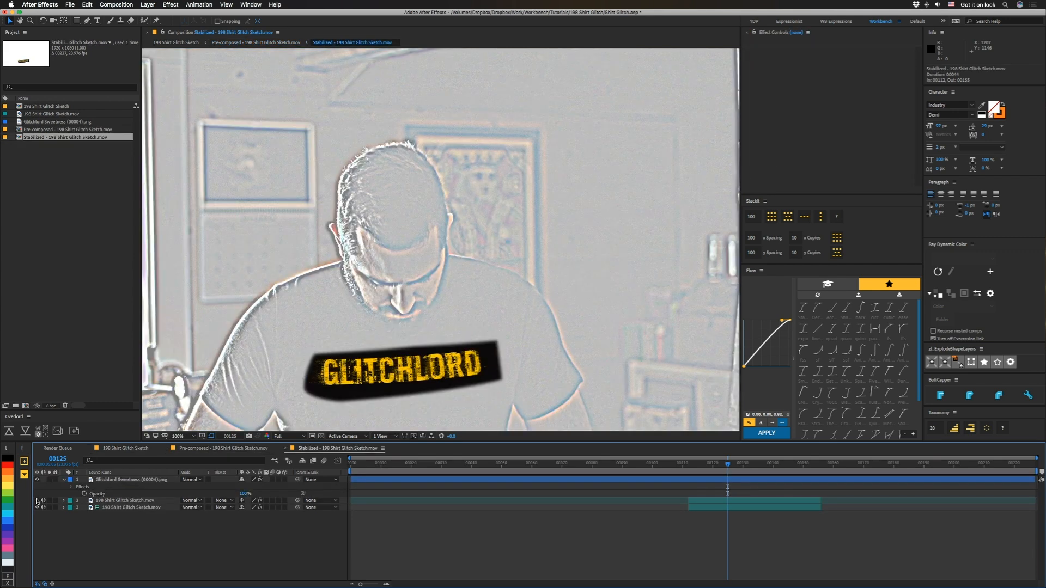
click(210, 448)
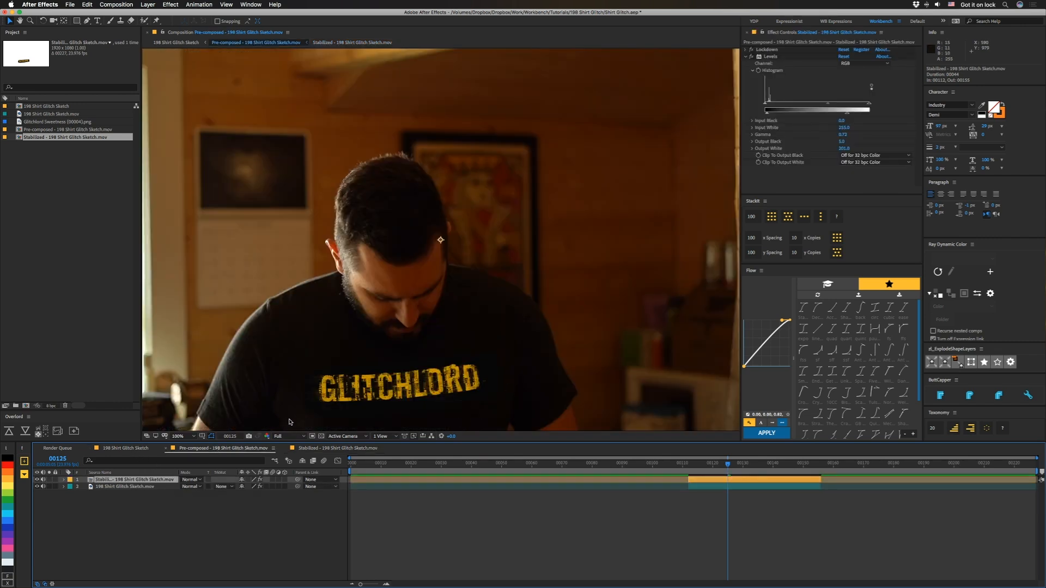
key(super+s)
click(126, 448)
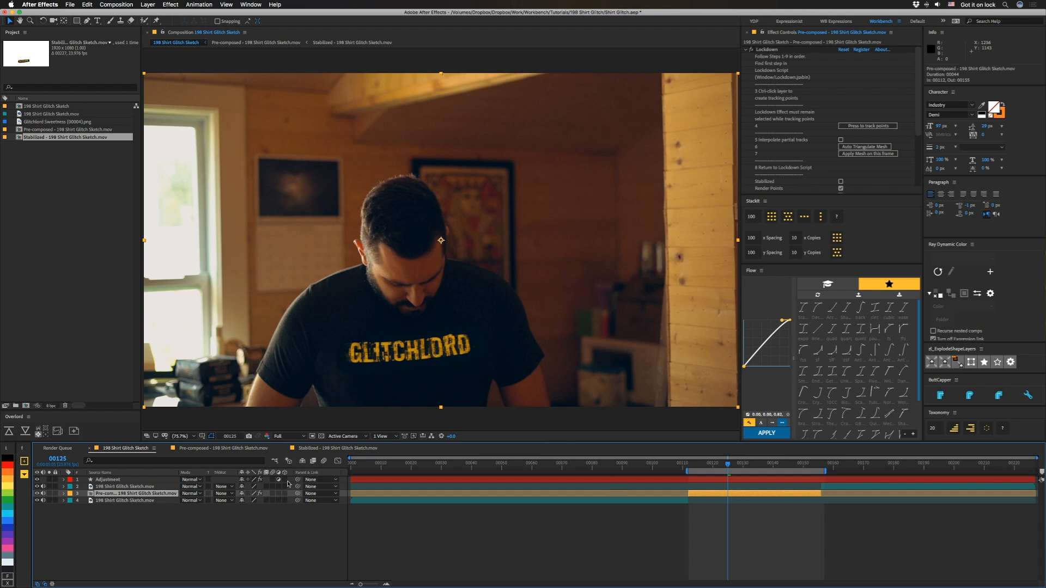
- Duplicate the Glitchlord image in the Stabilized composition and remove all effects from the copy
click(342, 449)
click(123, 480)
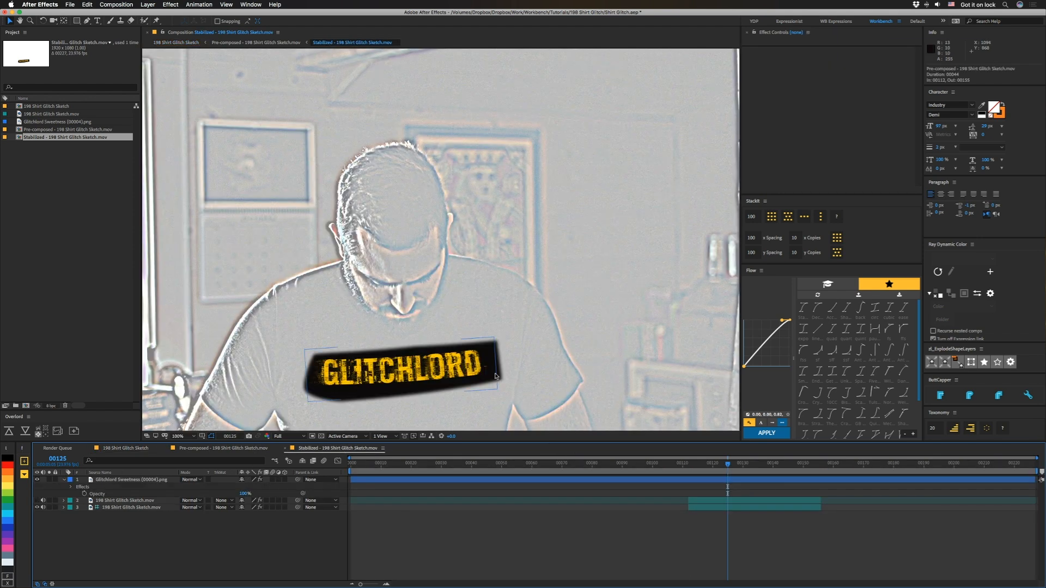
click(129, 481)
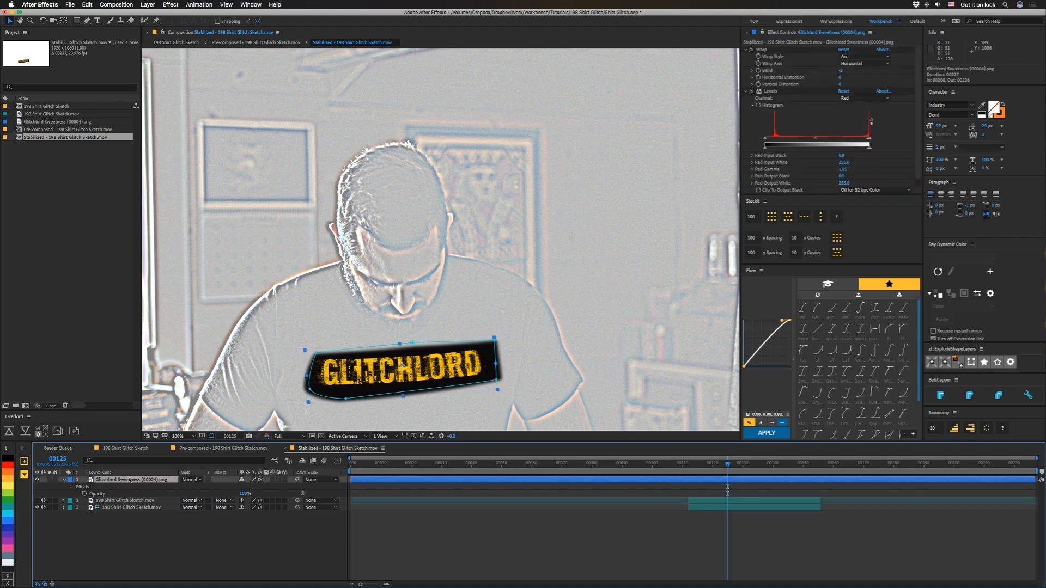
key(super+d)
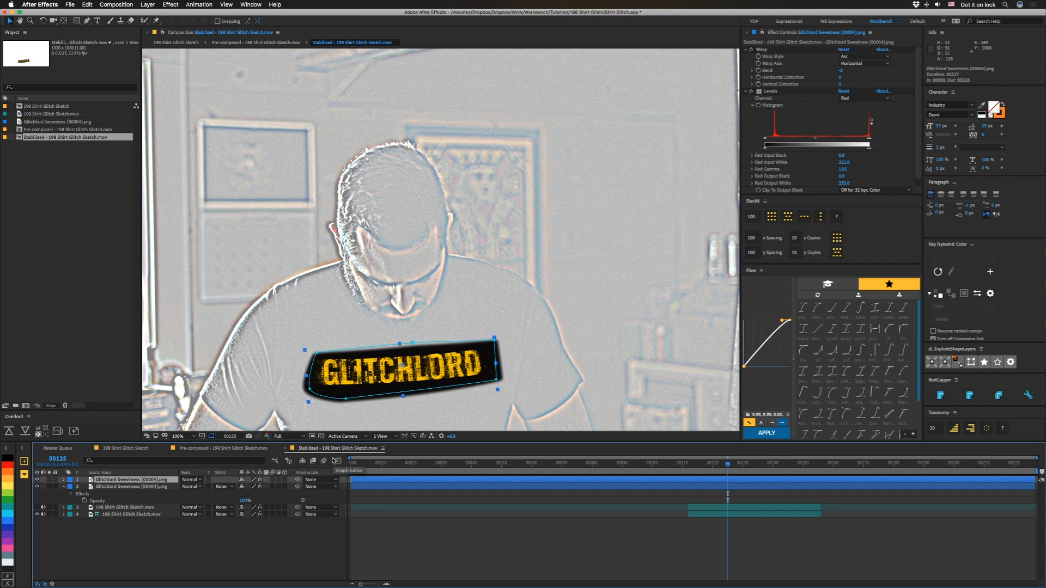
key(super+shift+e)
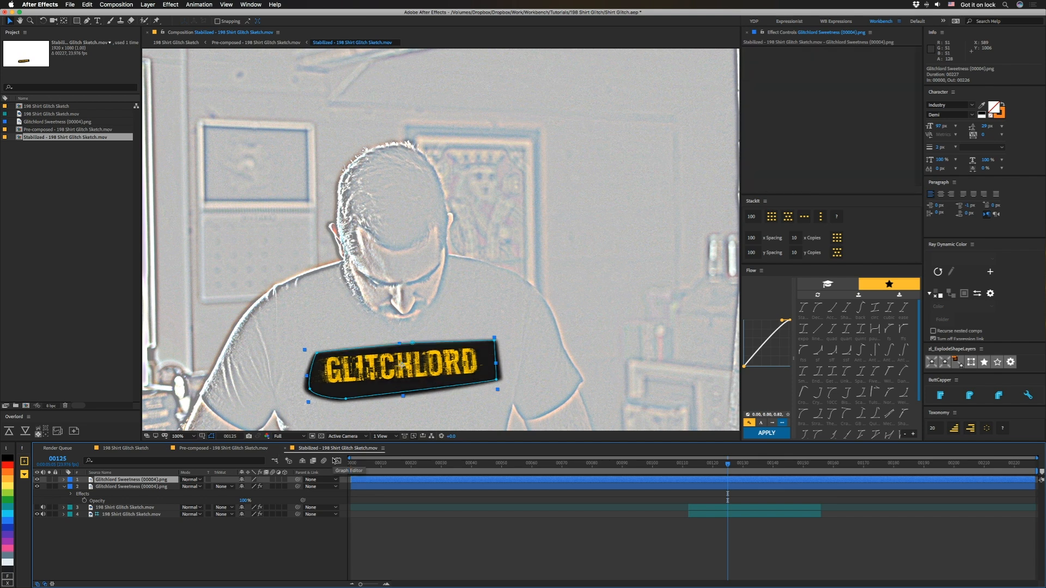
- Add a Fill effect to the logo copy using the dark color sampled from the logo's backing, and paste the Levels effect onto it
key(ctrl+space)
text(fill)
key(Return)
click(36, 479)
click(853, 71)
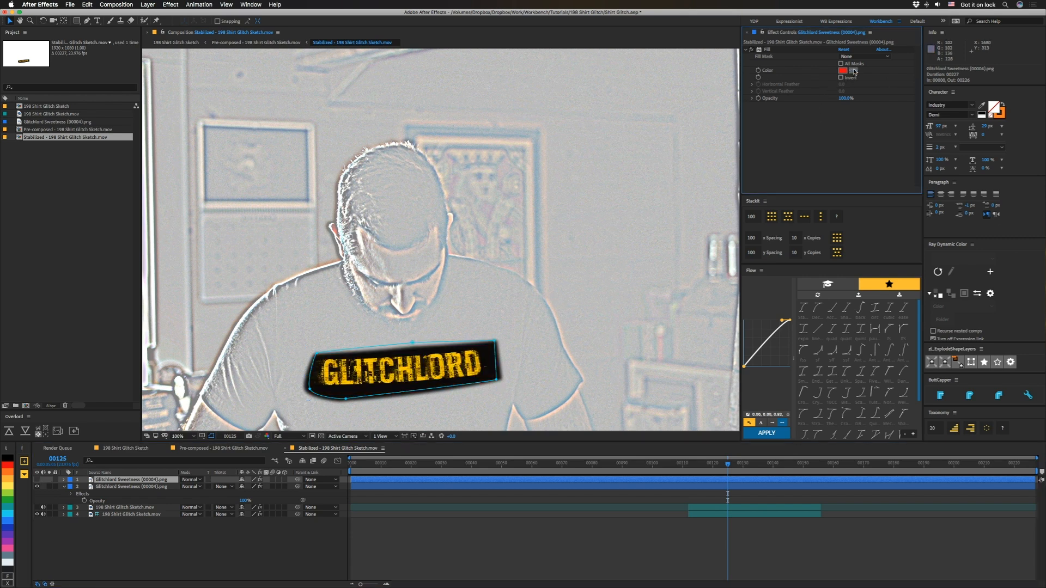
click(483, 347)
key(super+v)
- Move the filled copy below the original Glitchlord image and preview it without the logo in the 198 Shirt Glitch Sketch composition
drag(130, 480, 131, 501)
click(38, 500)
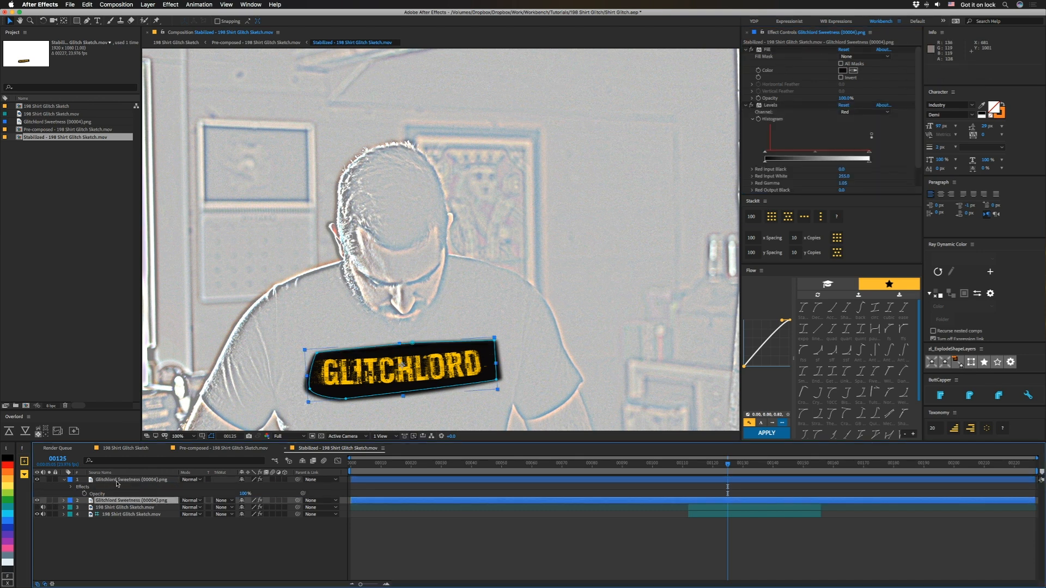
click(37, 479)
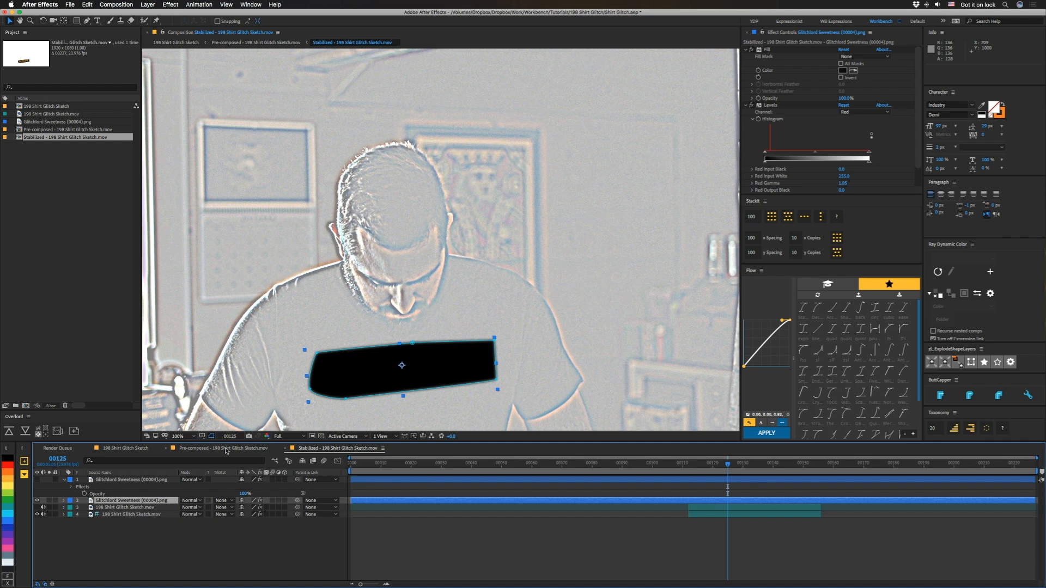
click(145, 450)
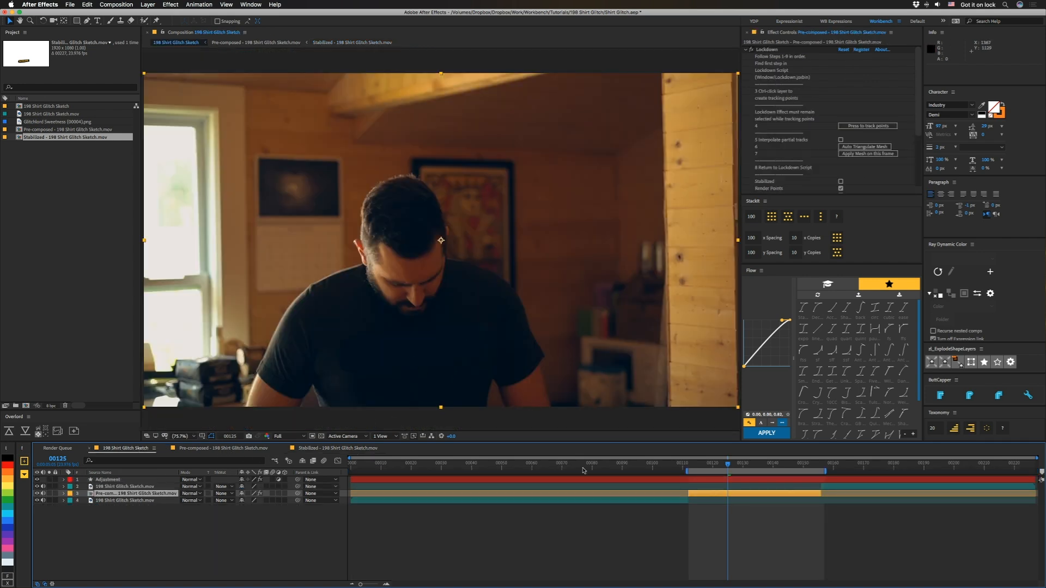
click(334, 450)
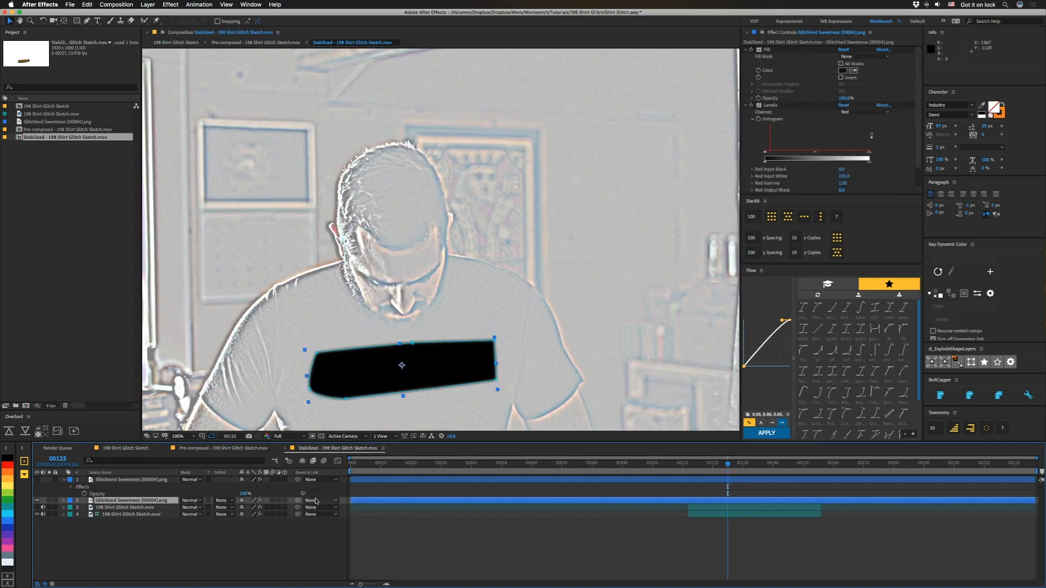
- Show the original Glitchlord image again and delete its Levels effect, keeping Warp
click(250, 551)
click(135, 482)
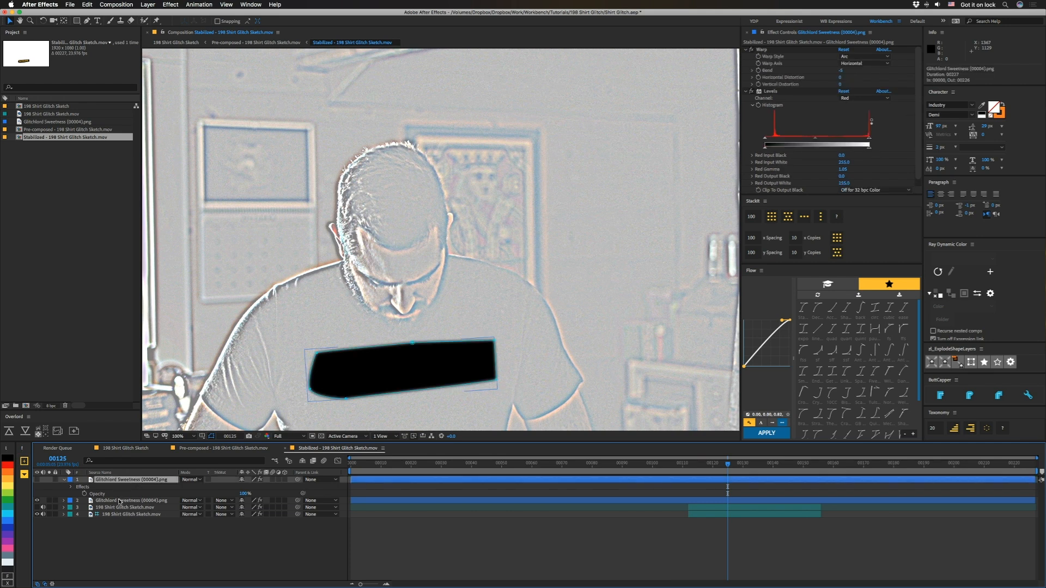
click(37, 479)
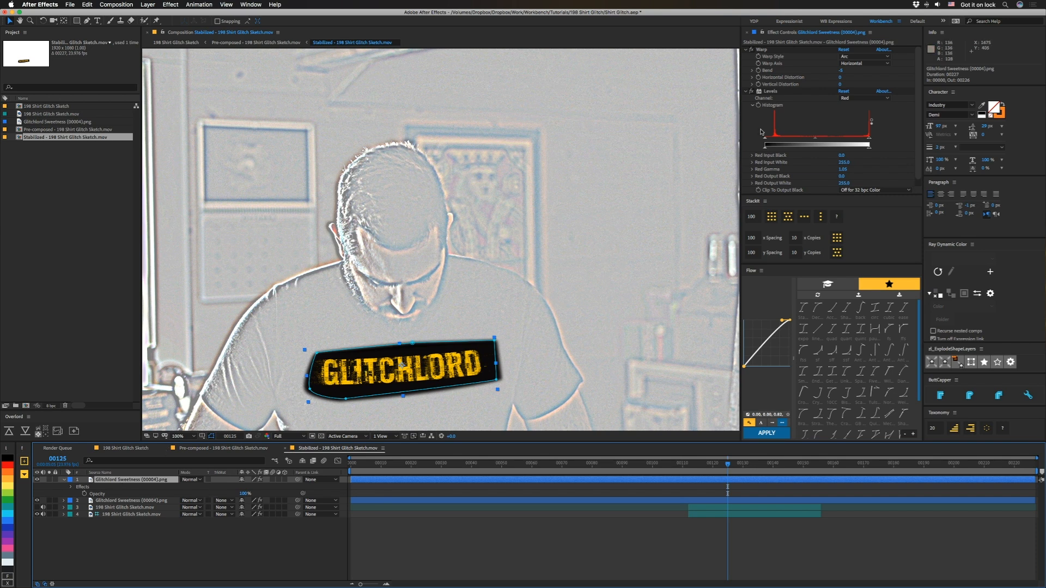
click(745, 50)
click(768, 57)
key(Delete)
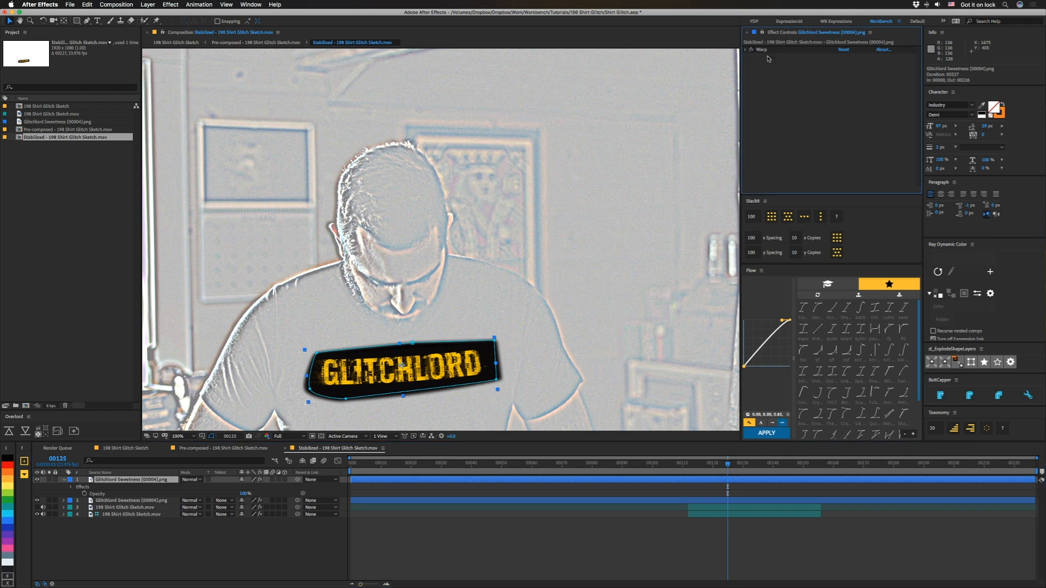
- Try a Set Matte effect using Luminance as the matte on the original Glitchlord image, and delete the effect
key(ctrl+space)
text(set)
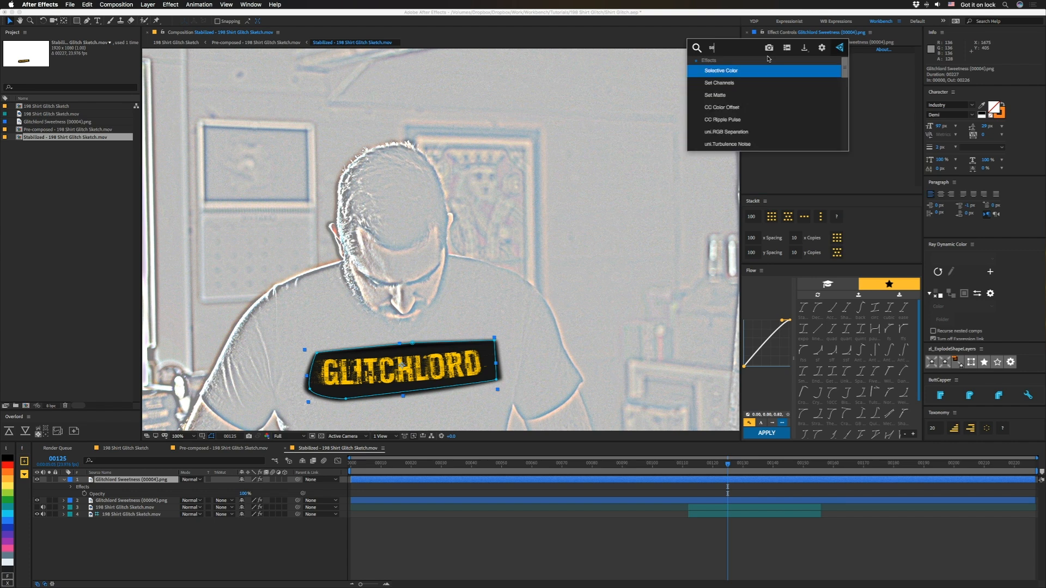
key(Down)
key(Return)
click(858, 70)
click(861, 133)
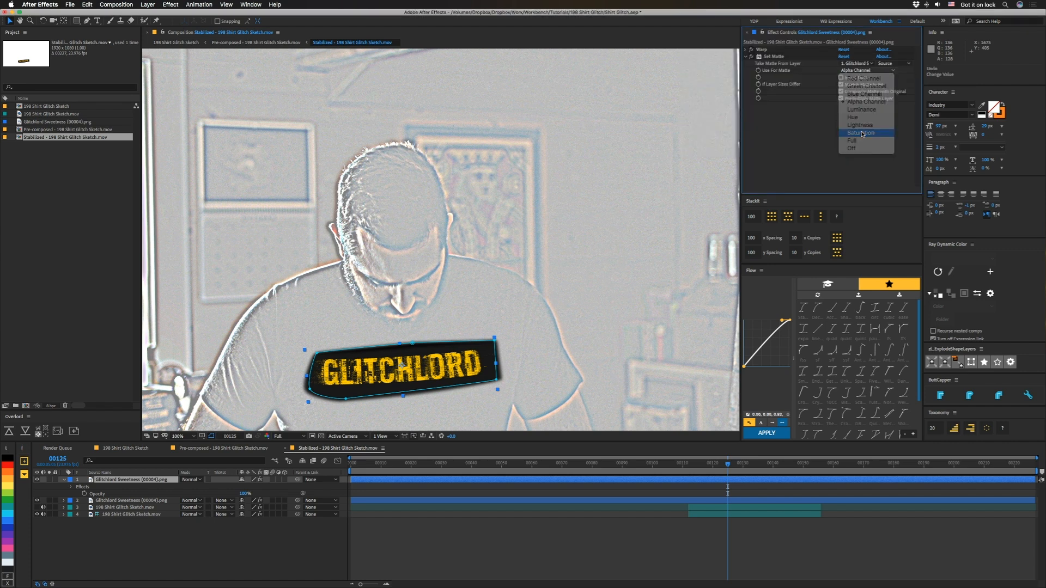
click(863, 71)
click(861, 110)
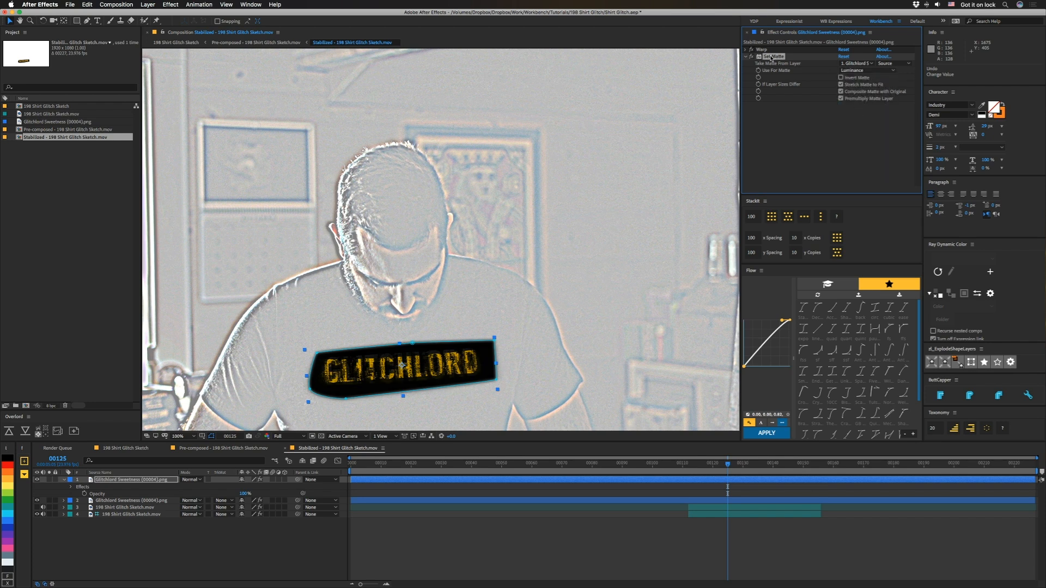
key(Delete)
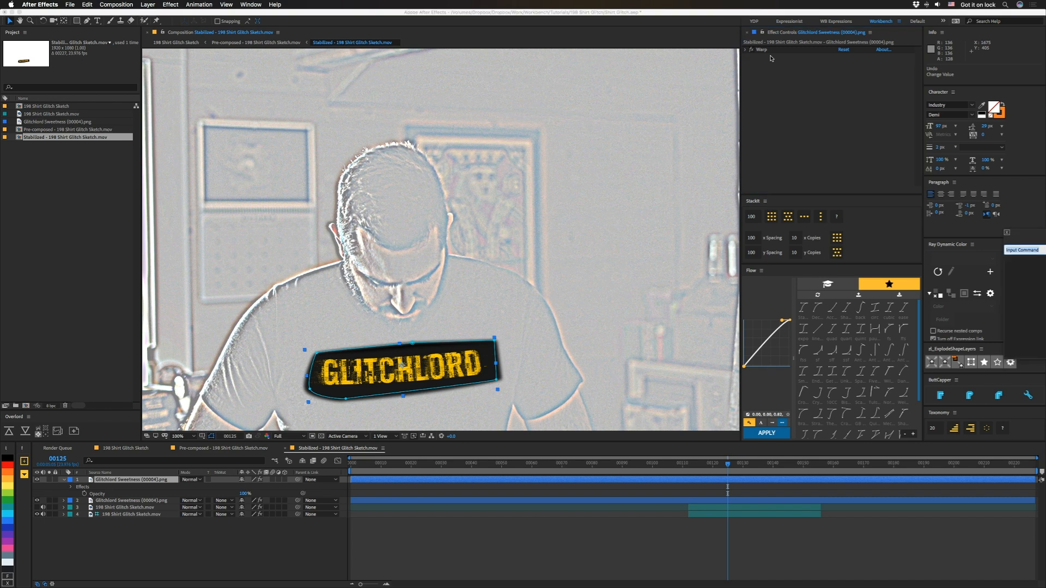
- Add an Extract effect to the Glitchlord image, raise the Luminance black point to 107 with black softness 22, and compare it soloed
key(Return)
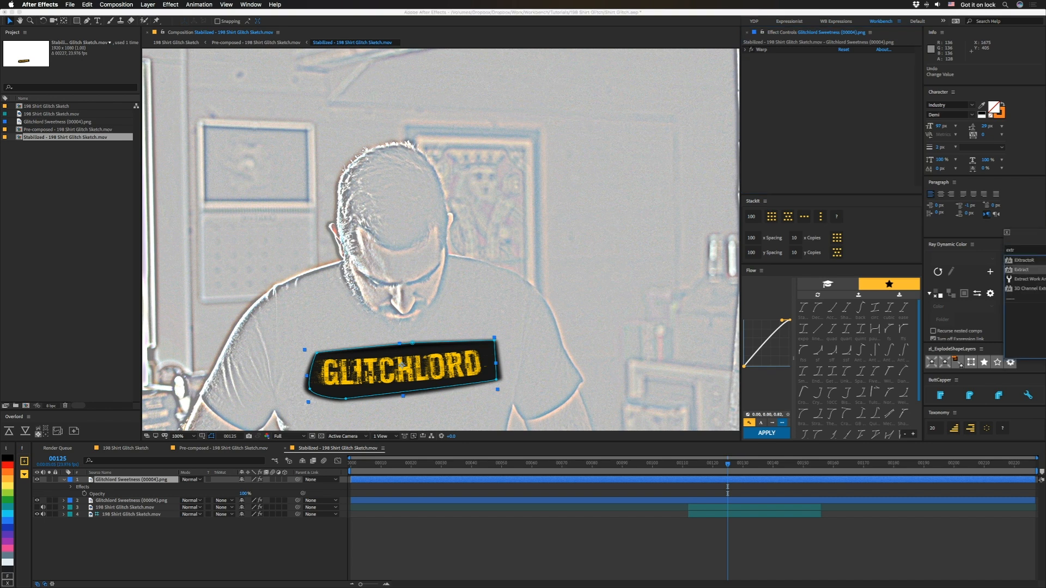
drag(762, 103, 797, 108)
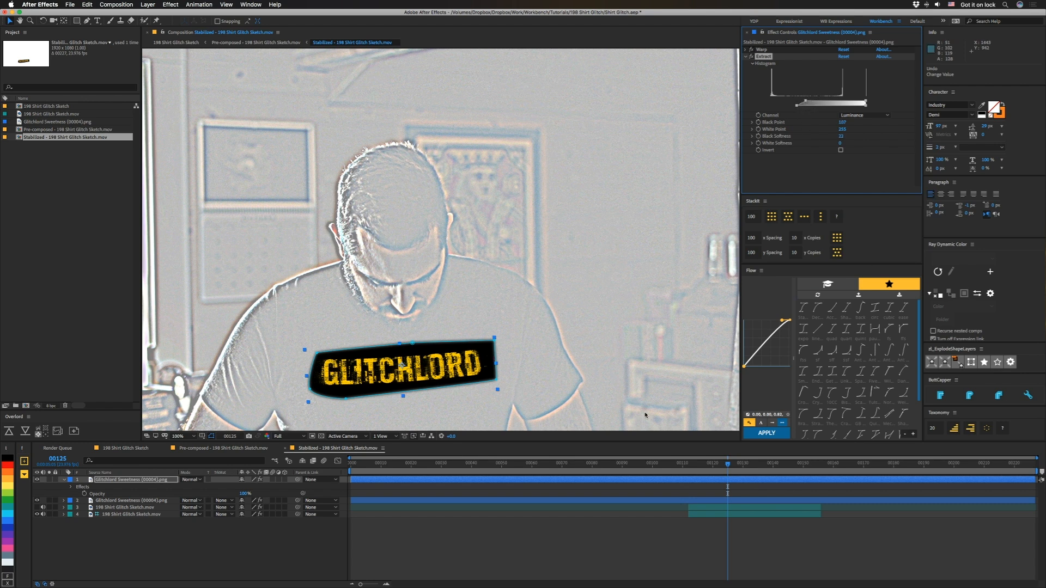
click(49, 480)
click(49, 480)
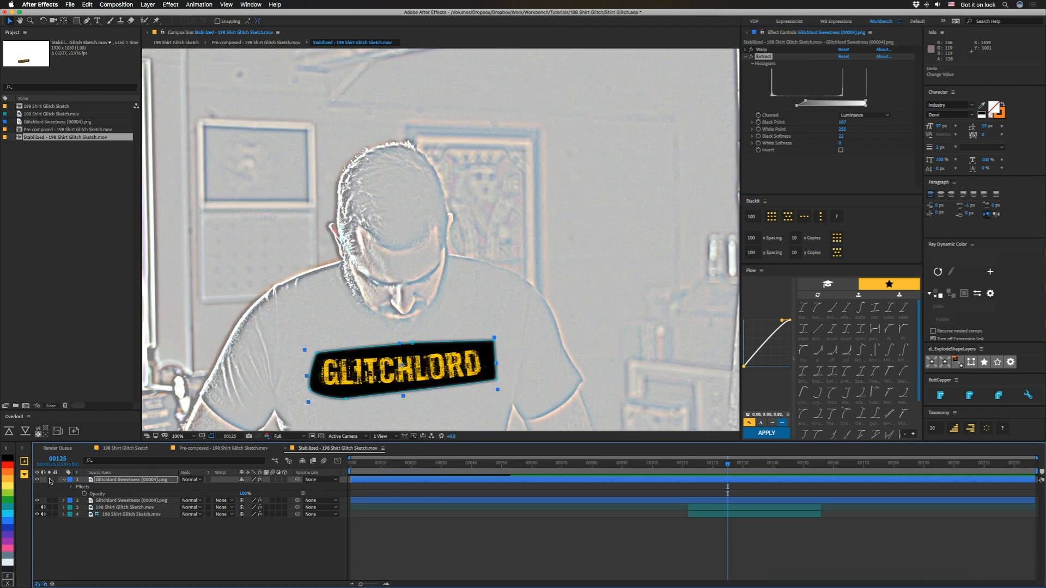
- Add a Fill effect to the Glitchlord image with the yellow color E2B700 and check it in the 198 Shirt Glitch Sketch composition
click(723, 484)
click(715, 481)
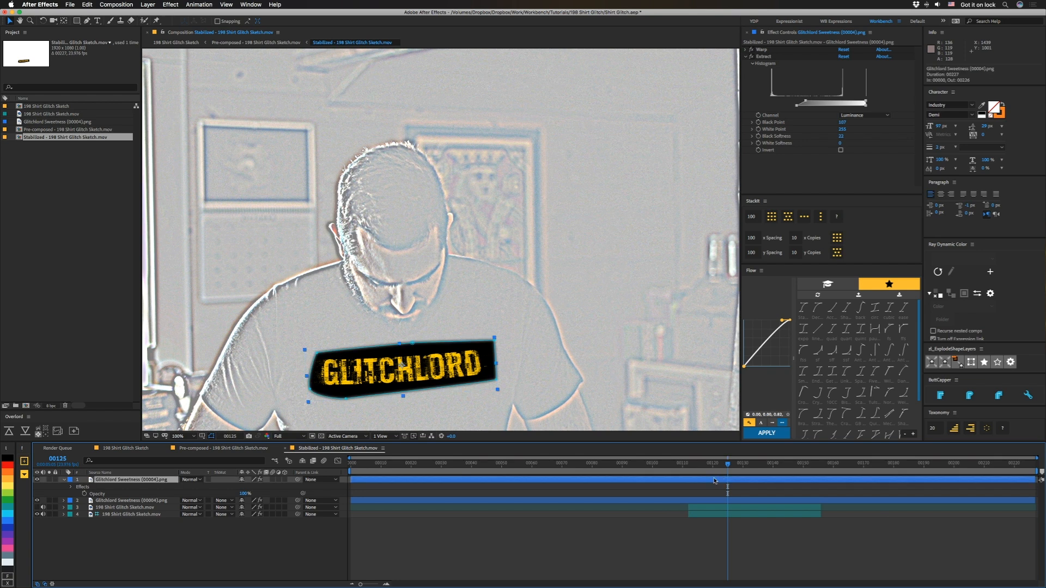
key(ctrl+space)
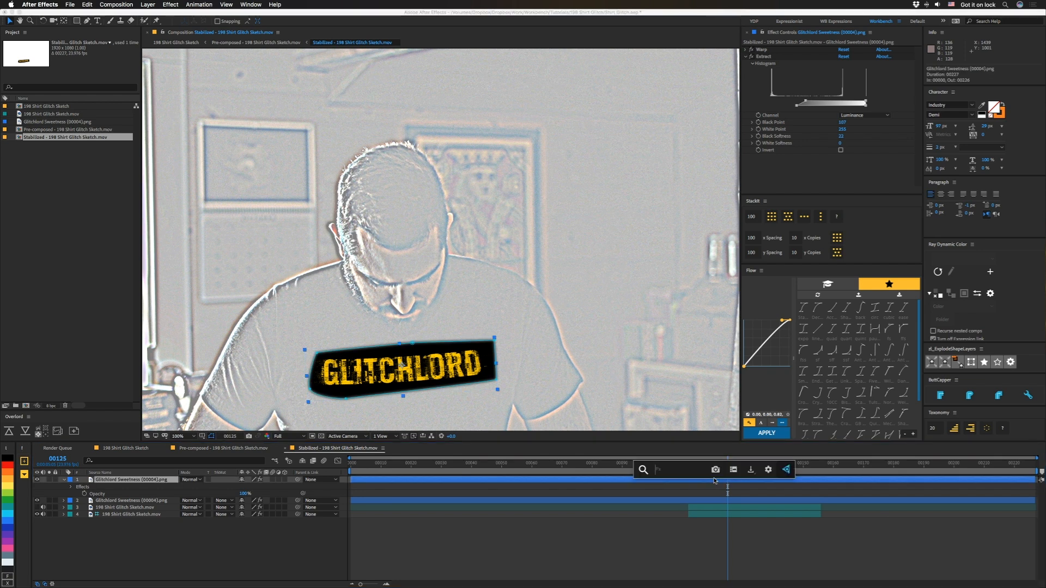
text(fi)
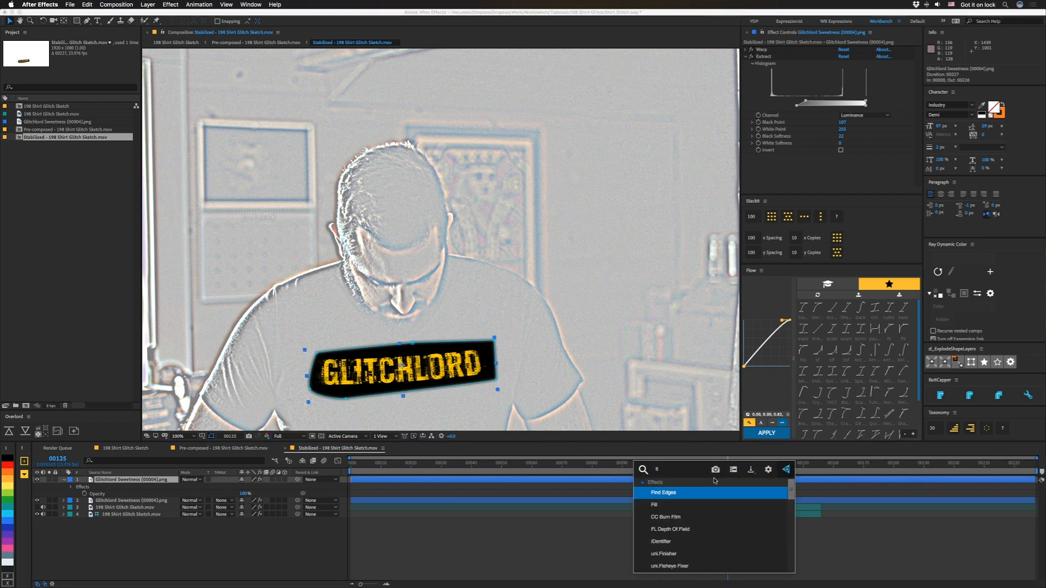
key(Down)
key(Return)
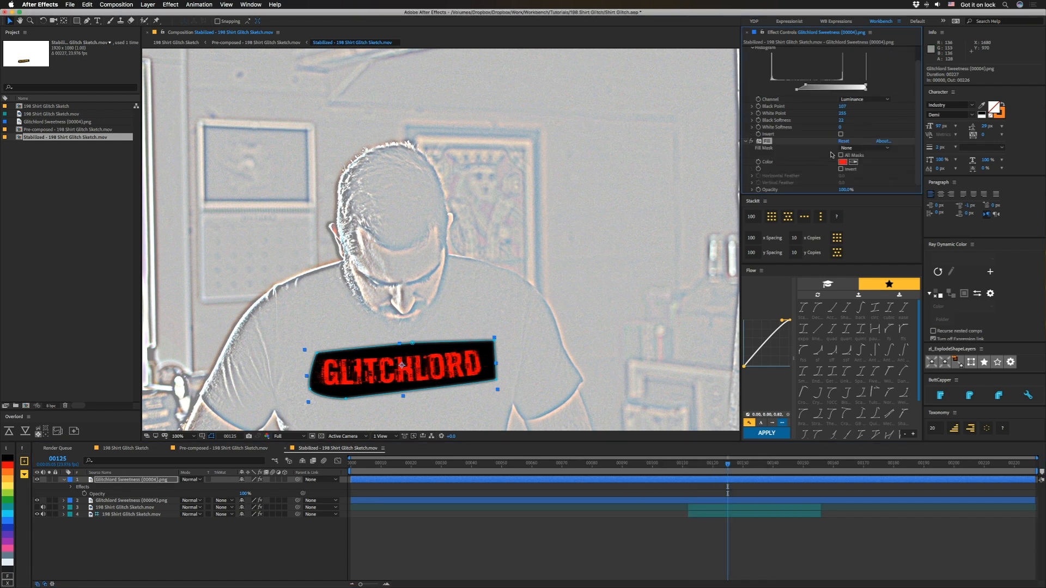
click(841, 162)
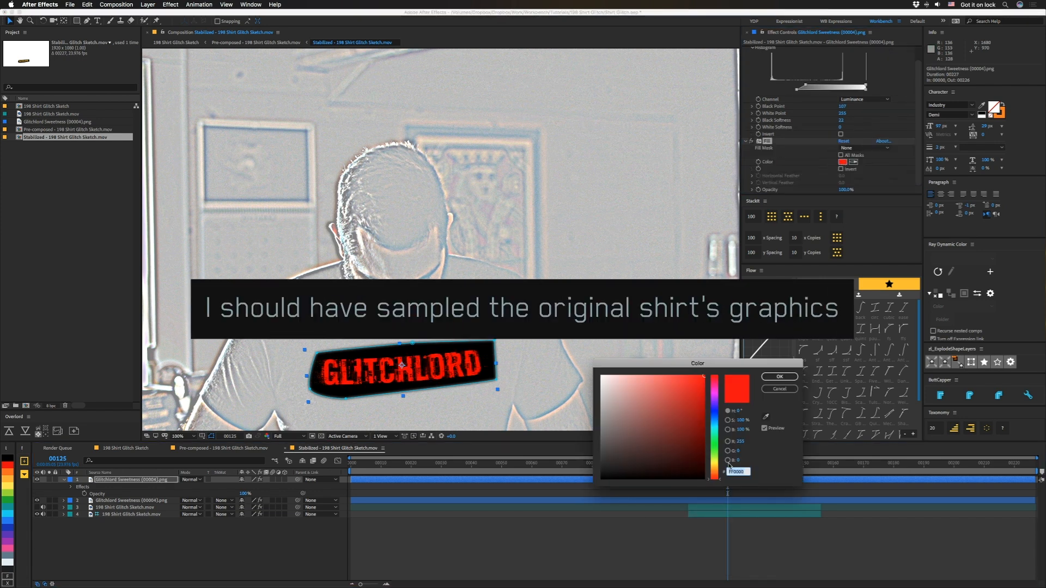
text(00FFCE)
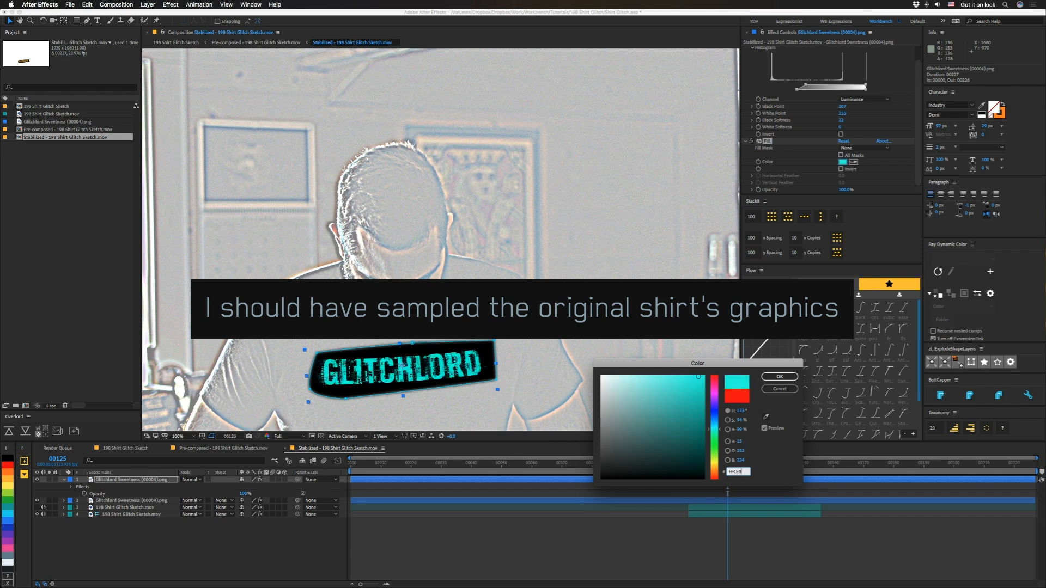
text(0)
mouse_move(693, 388)
mouse_down()
mouse_move(703, 400)
mouse_move(717, 386)
mouse_up()
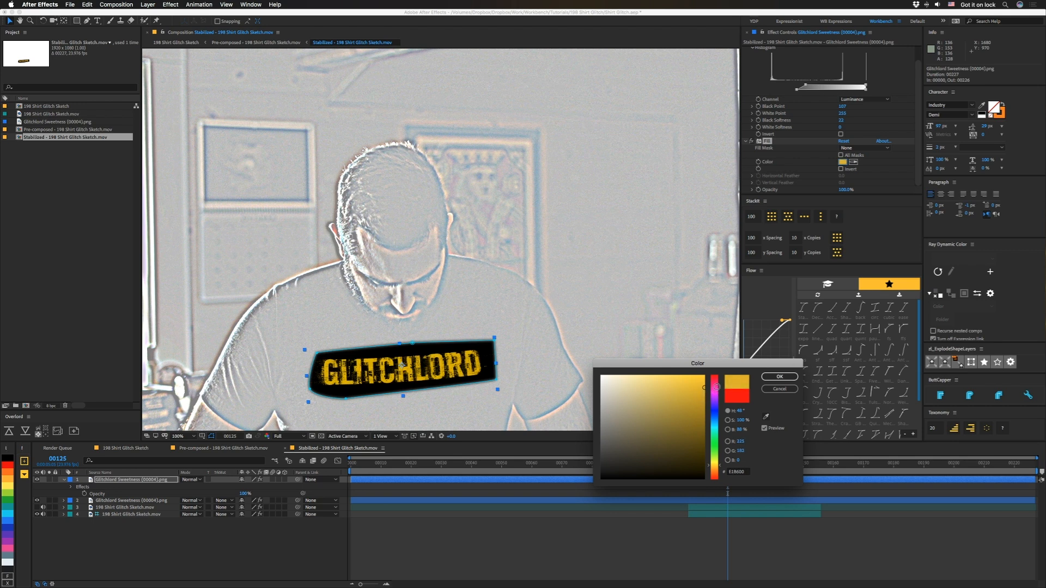
click(780, 376)
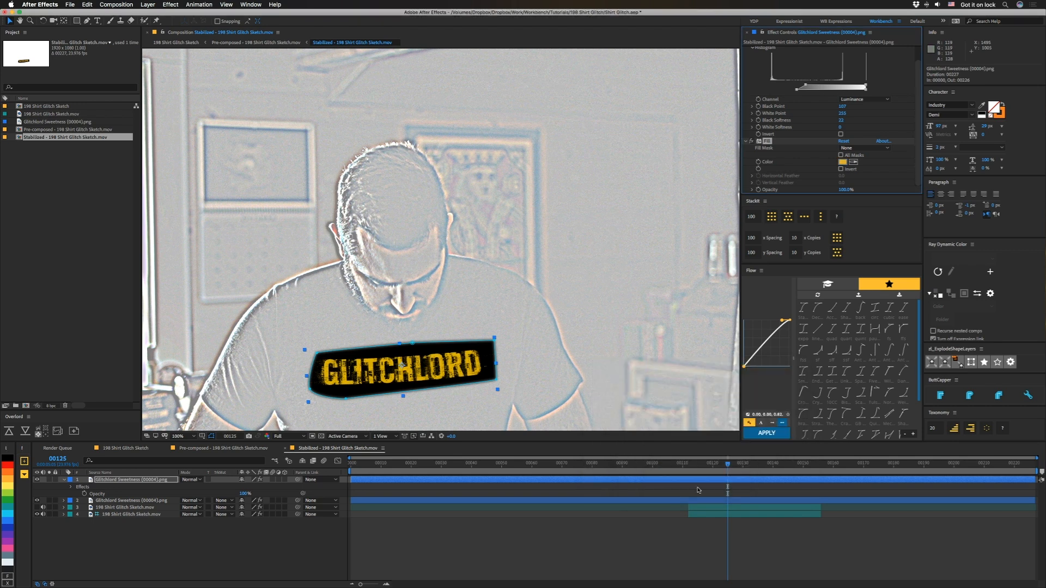
click(145, 450)
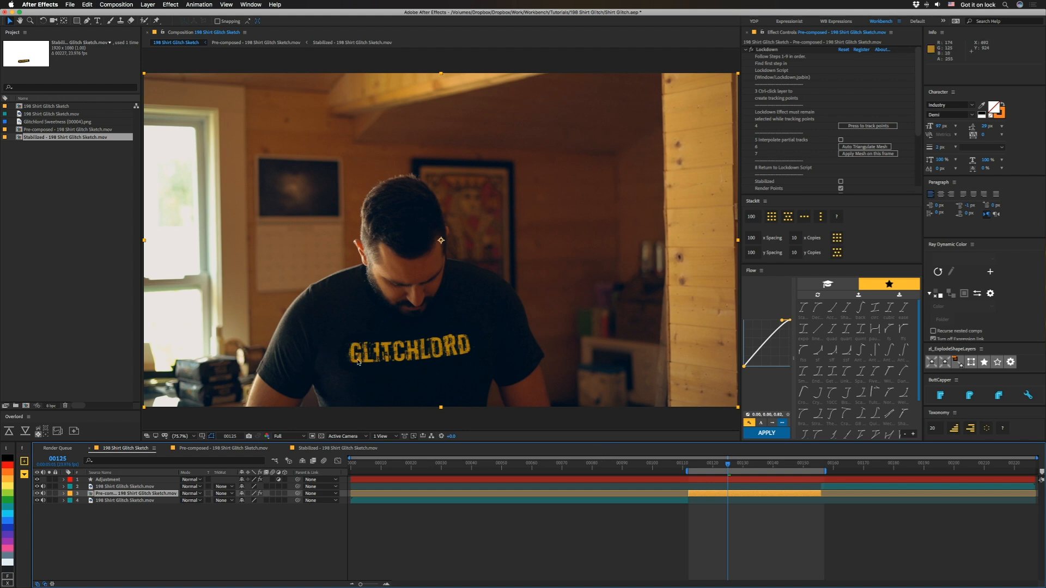
- Add a Gradient Ramp effect to the Glitchlord image in the Stabilized composition, copying the Fill effect's color code before deleting Fill
click(336, 445)
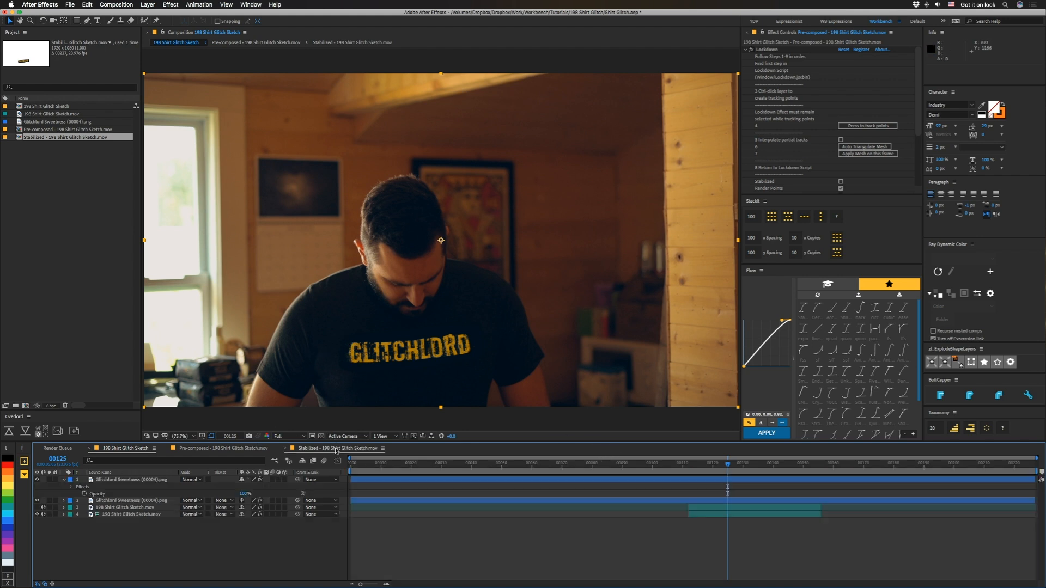
key(ctrl+space)
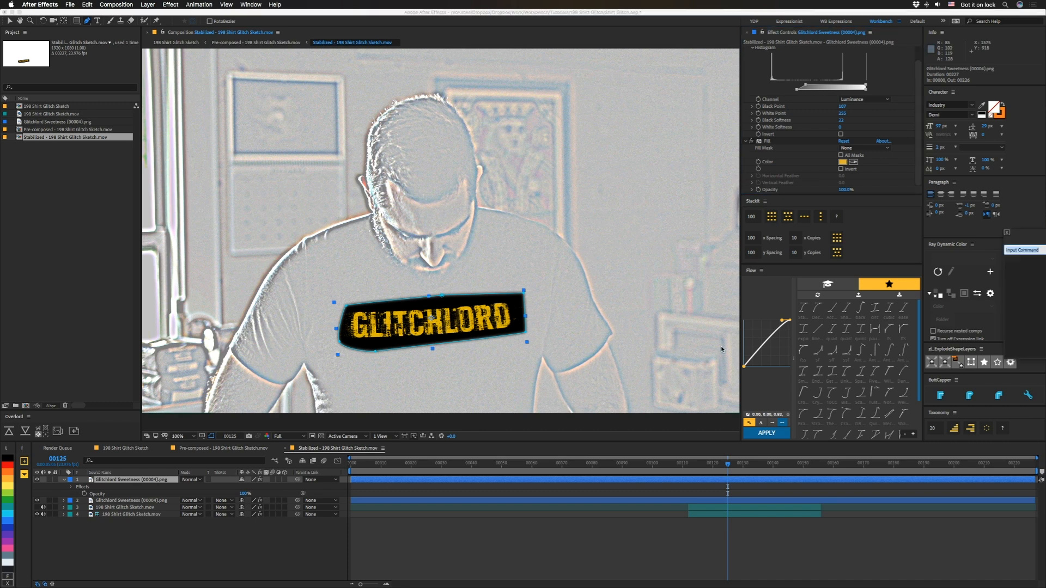
text(tint)
key(Return)
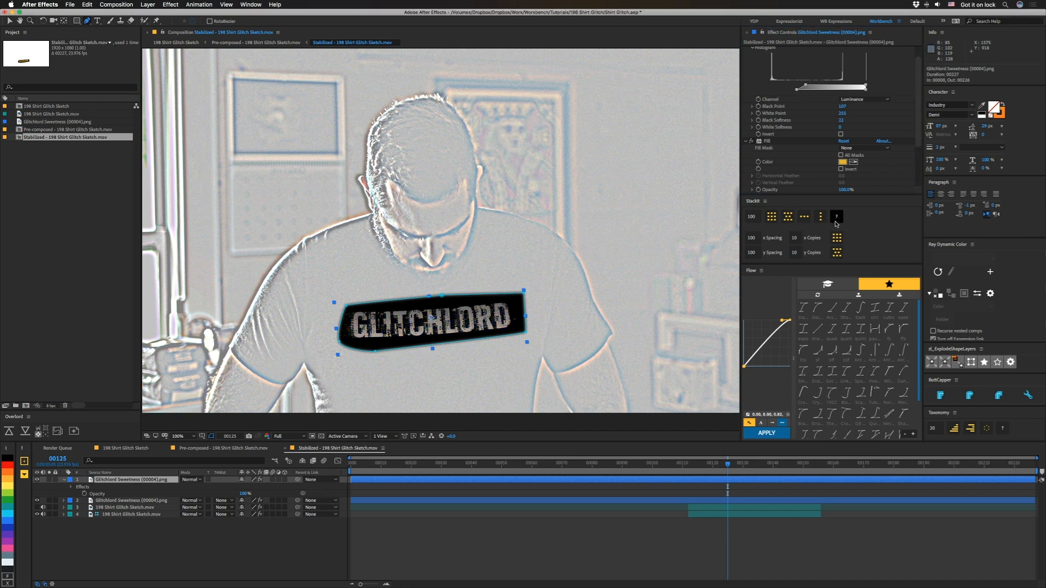
click(842, 161)
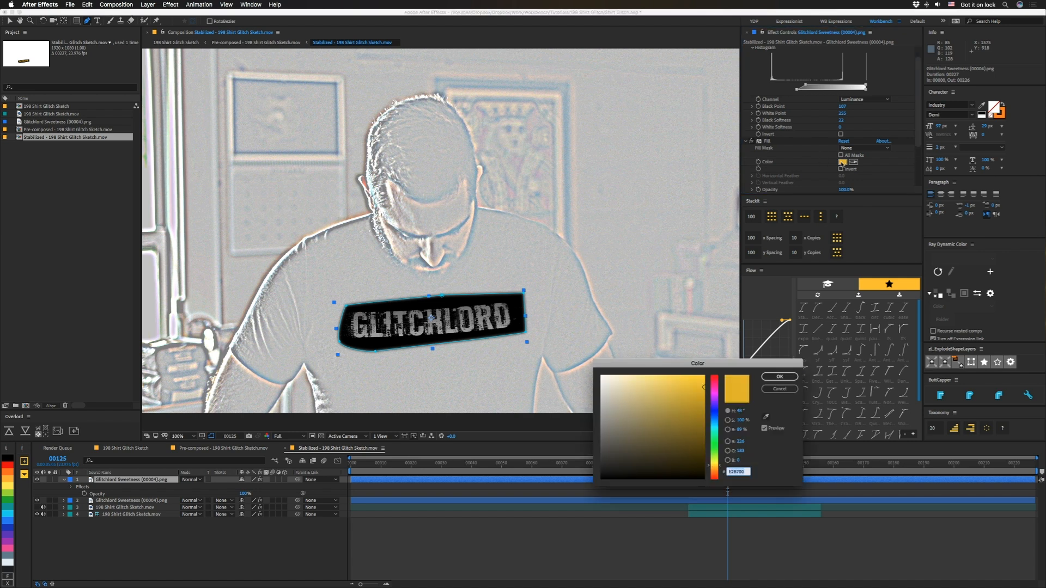
key(Return)
key(Delete)
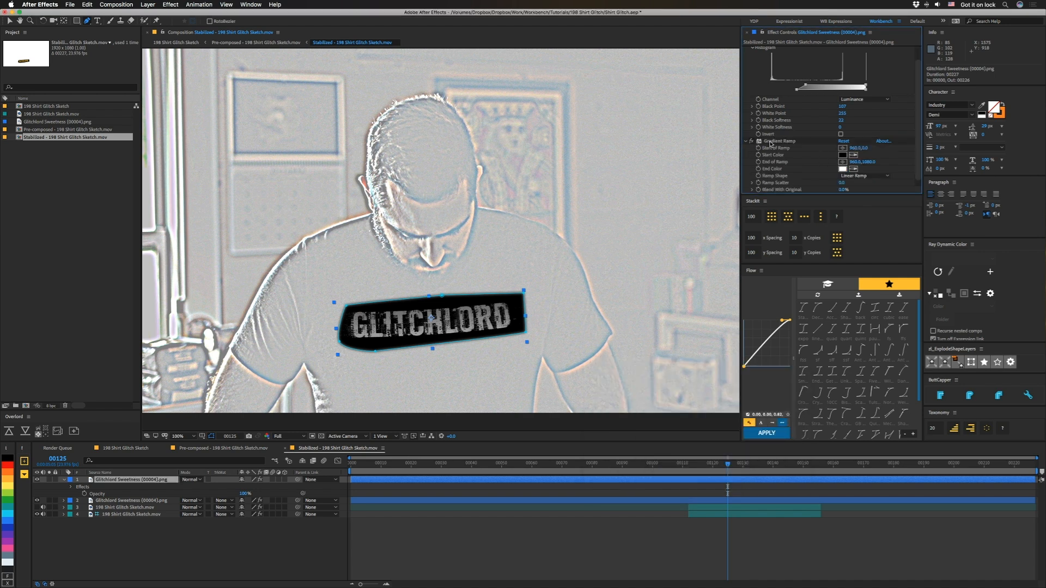
- Set the Gradient Ramp's start color to ECBF00 and its end color to E2B700
click(842, 155)
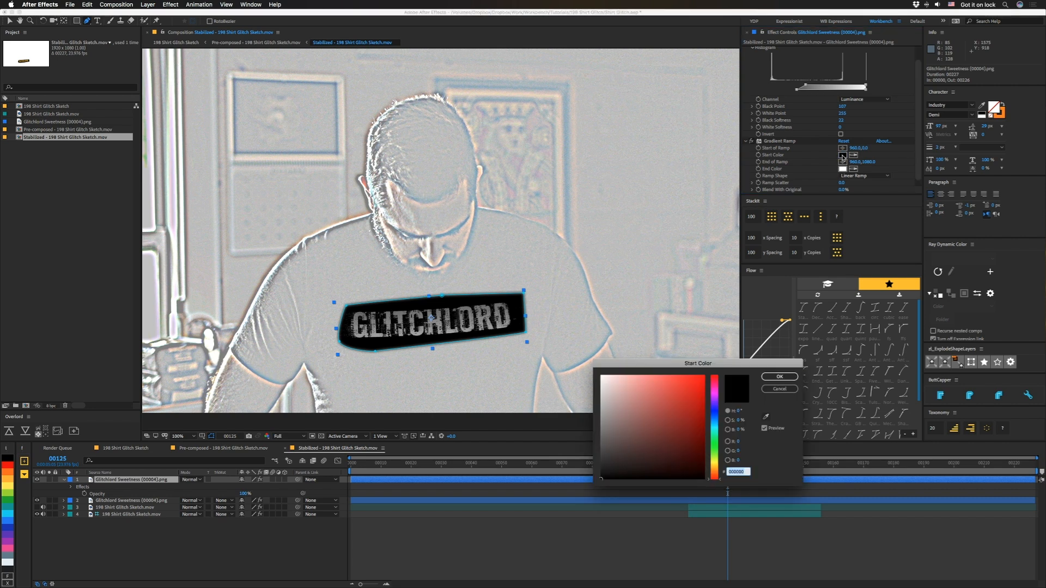
text(E2B700)
click(703, 386)
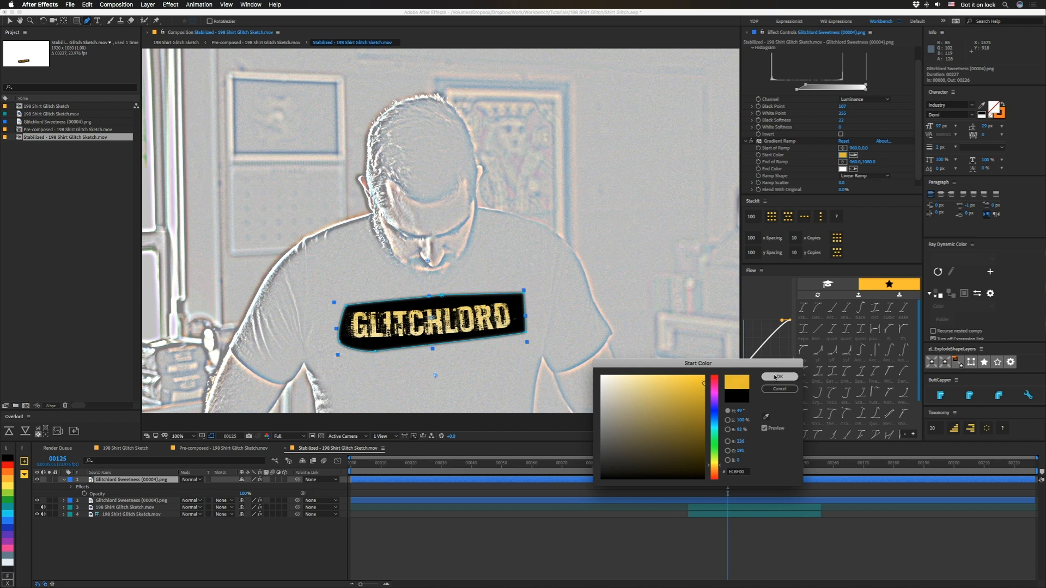
click(770, 377)
click(843, 168)
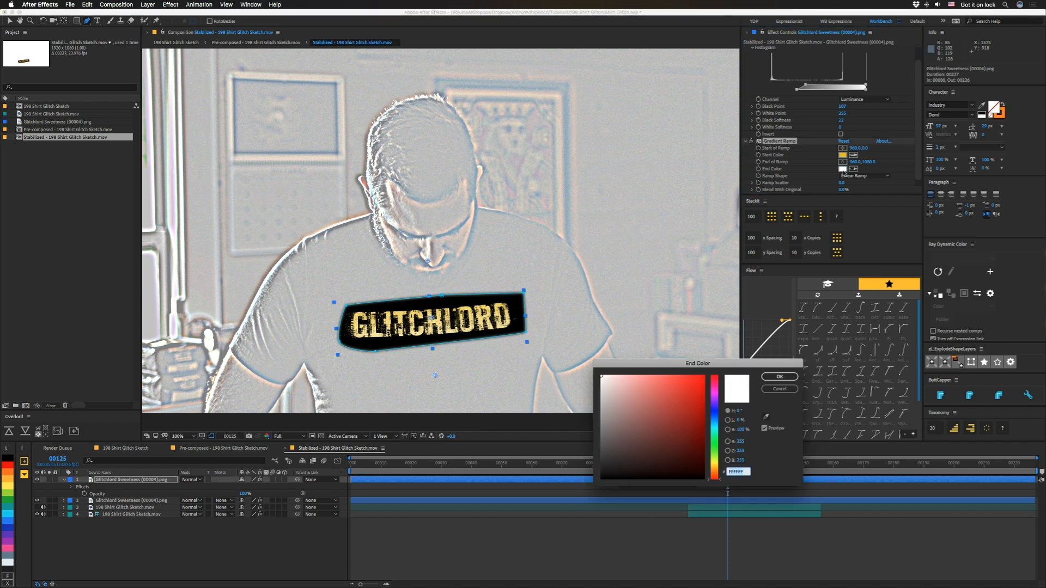
text(E2B700)
key(Return)
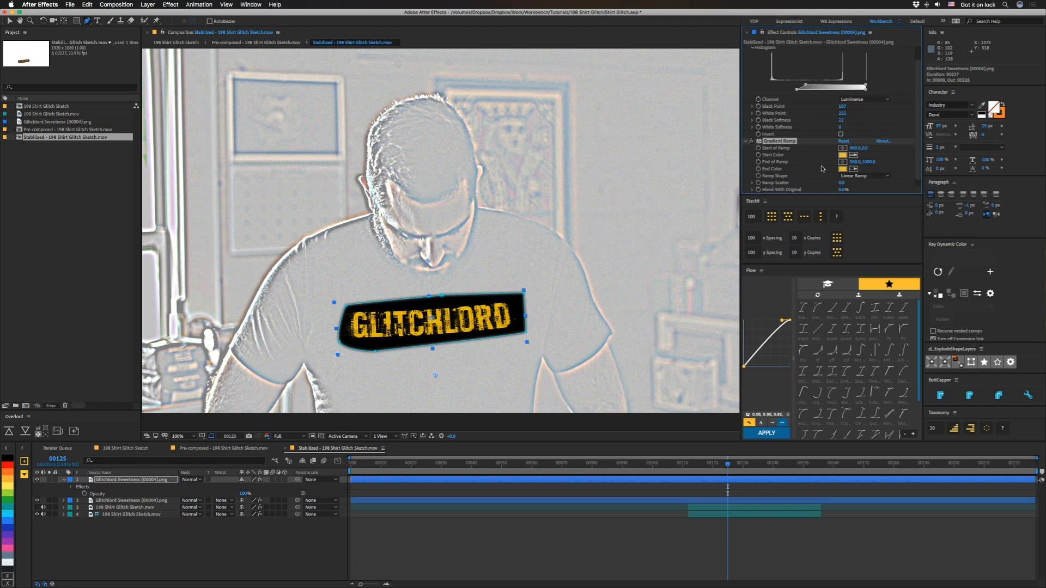
- Place the ramp's start at about 263, 590 and its end at about 662, 578, and check the 198 Shirt Glitch Sketch composition
drag(850, 148, 825, 149)
drag(415, 262, 358, 329)
drag(436, 374, 398, 327)
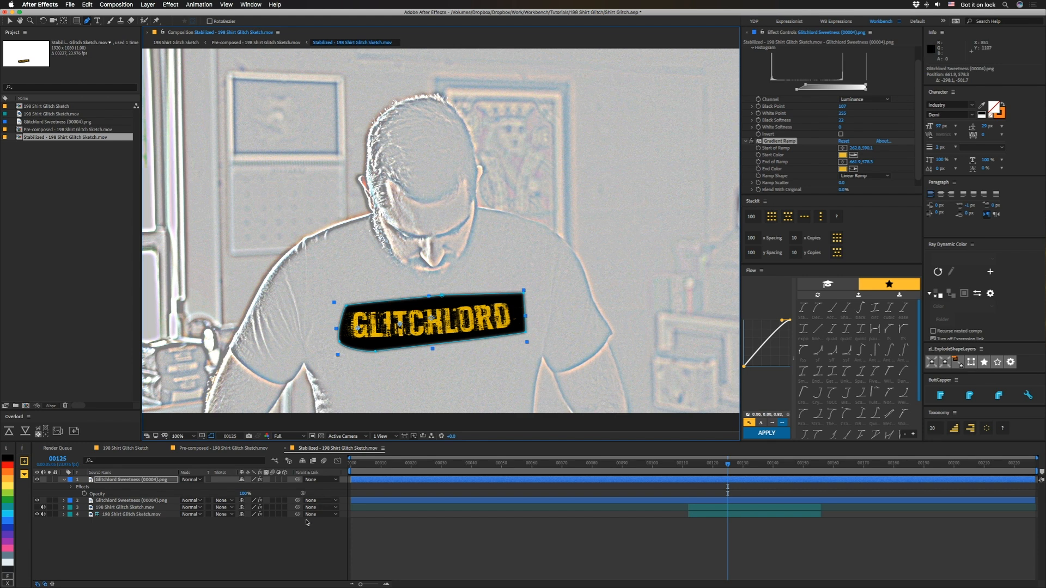
click(308, 553)
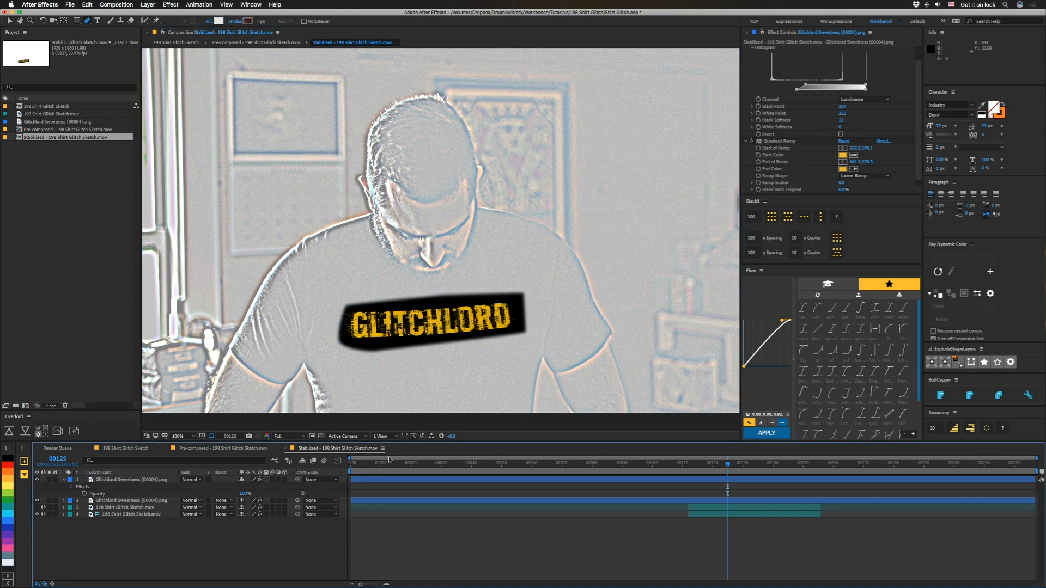
click(149, 450)
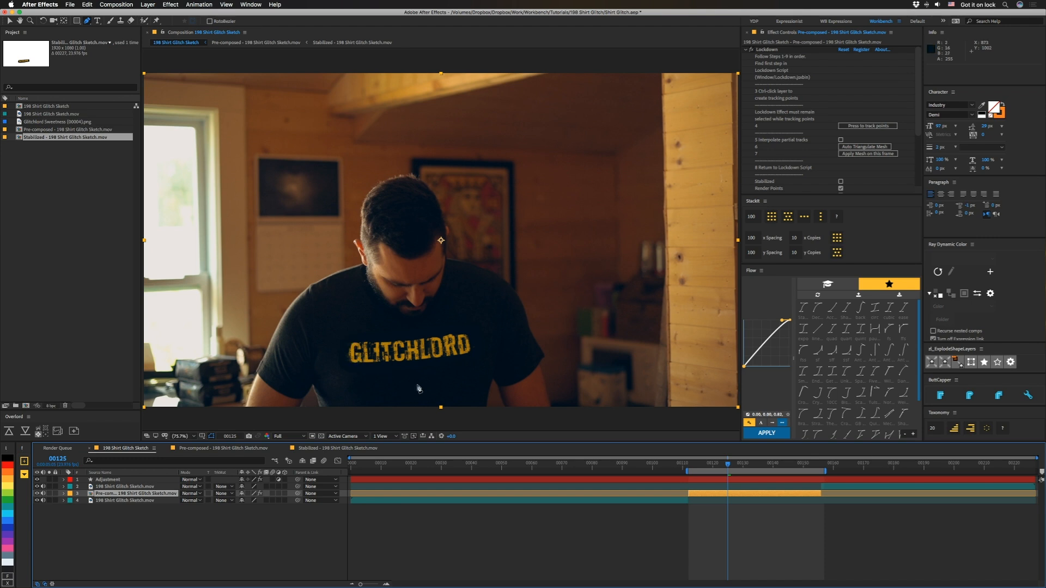
- Add the Glitchify effect to the original Glitchlord image in the Stabilized composition and set Glitchify Amount to 98
click(334, 450)
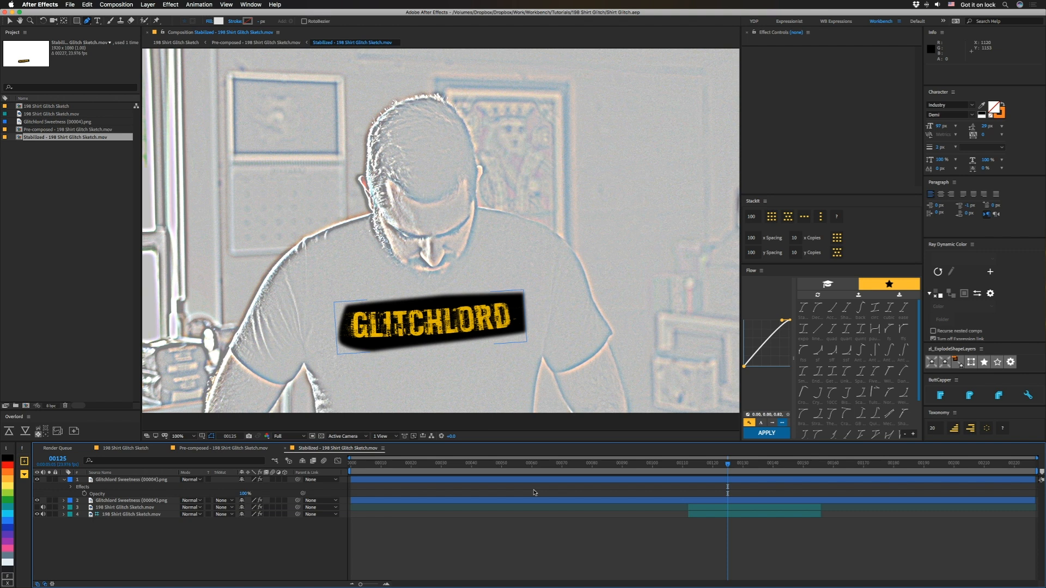
key(v)
click(133, 480)
key(ctrl+space)
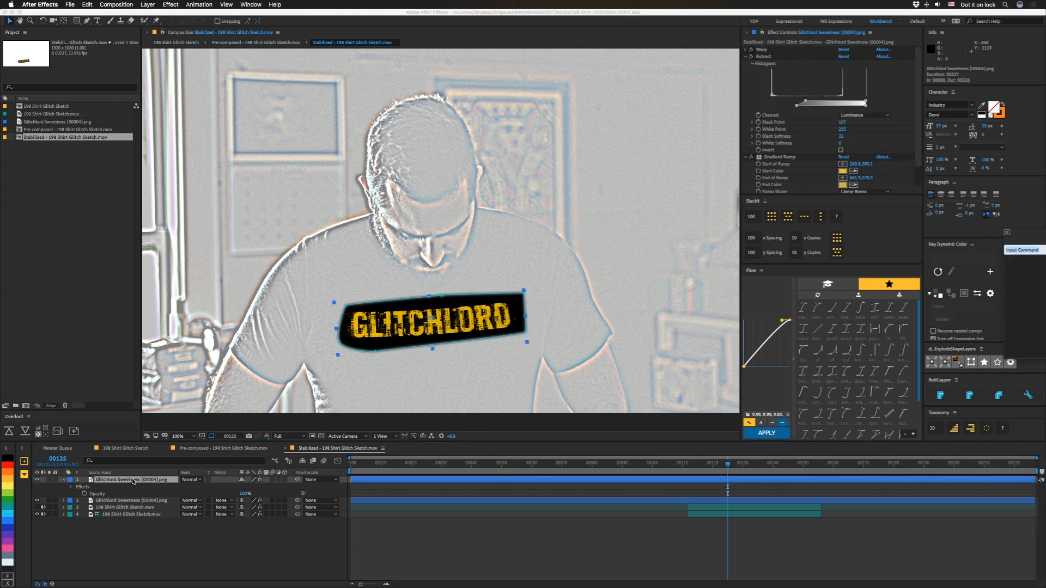
text(glitch)
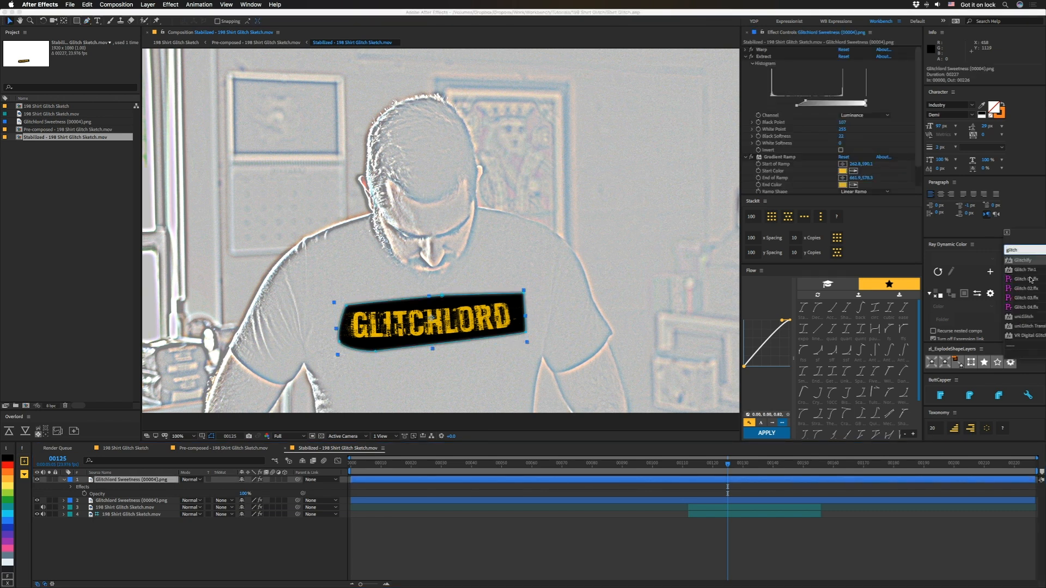
click(1026, 279)
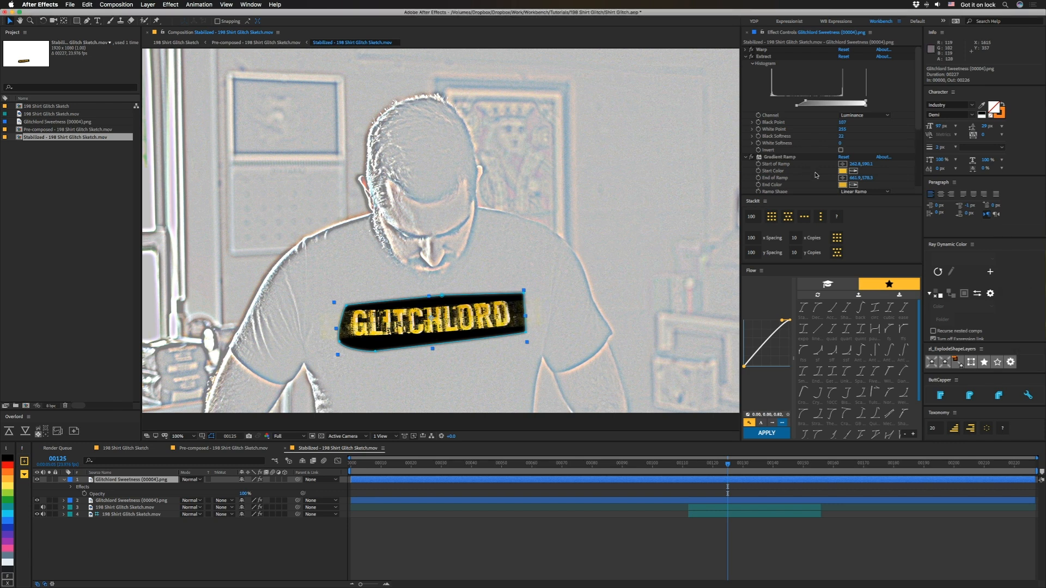
scroll(808, 135, down, 5)
drag(845, 129, 878, 127)
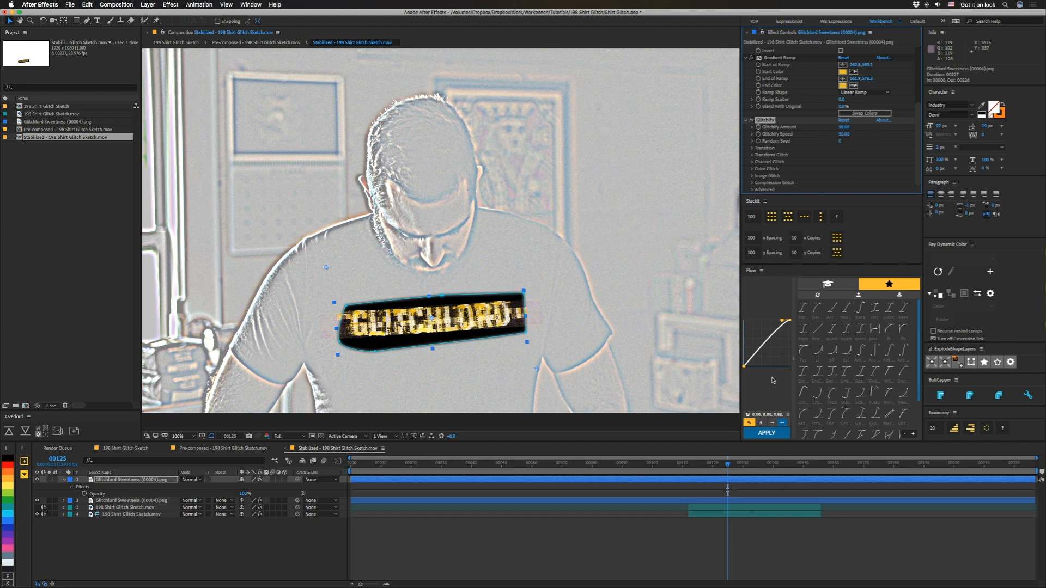
- Keyframe Glitchify Amount, moving the 98 keyframe to frame 112 and setting the amount to 0 at frame 125
click(758, 128)
key(u)
drag(727, 494, 688, 496)
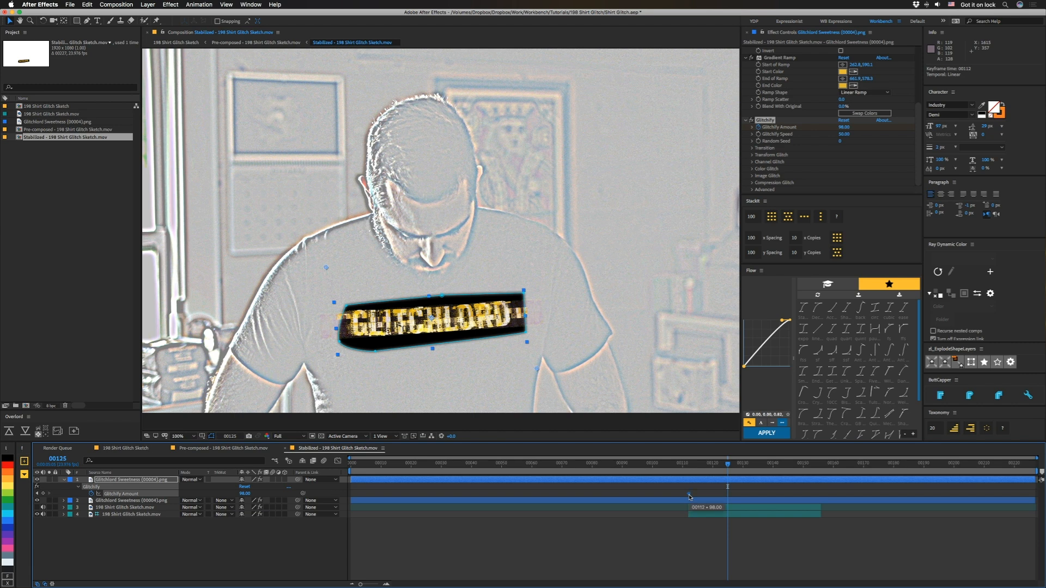
drag(245, 493, 202, 495)
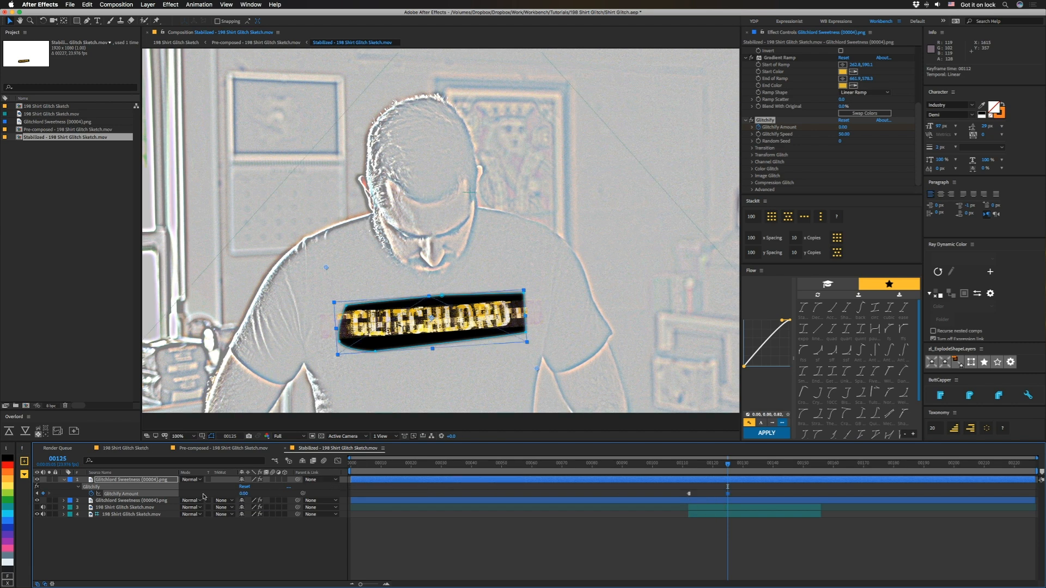
- Set Glitchify Amount to 10 at frame 125 and to 100 at frame 129
click(244, 493)
text(10)
key(Return)
key(Page_Down)
key(Page_Down)
key(Page_Down)
key(Page_Down)
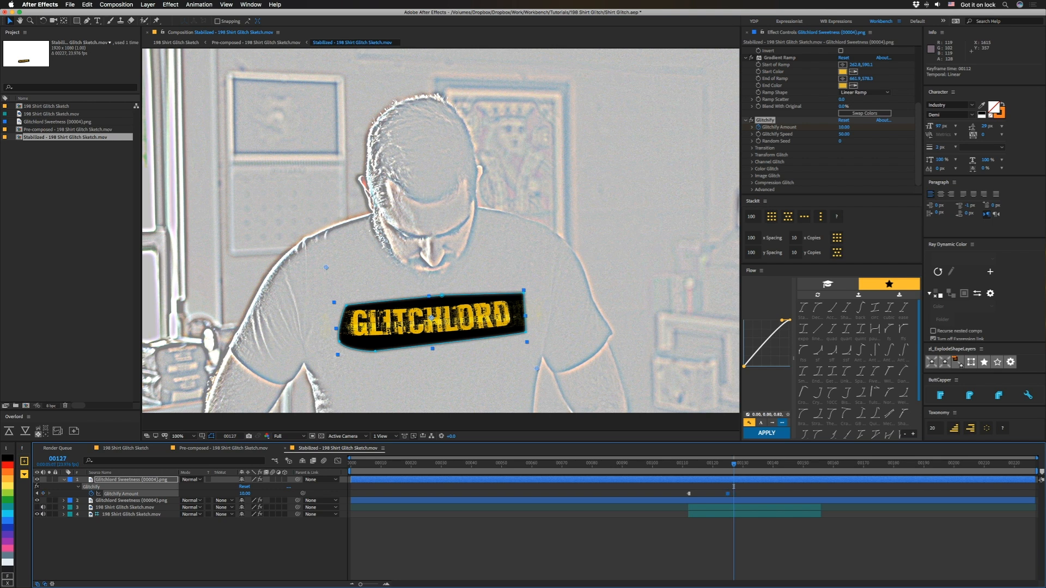
click(245, 494)
text(100)
key(Return)
- Add Glitchify Amount keyframes of 20 at frame 131 and 80 at frame 141
key(Page_Down)
key(Page_Down)
click(246, 494)
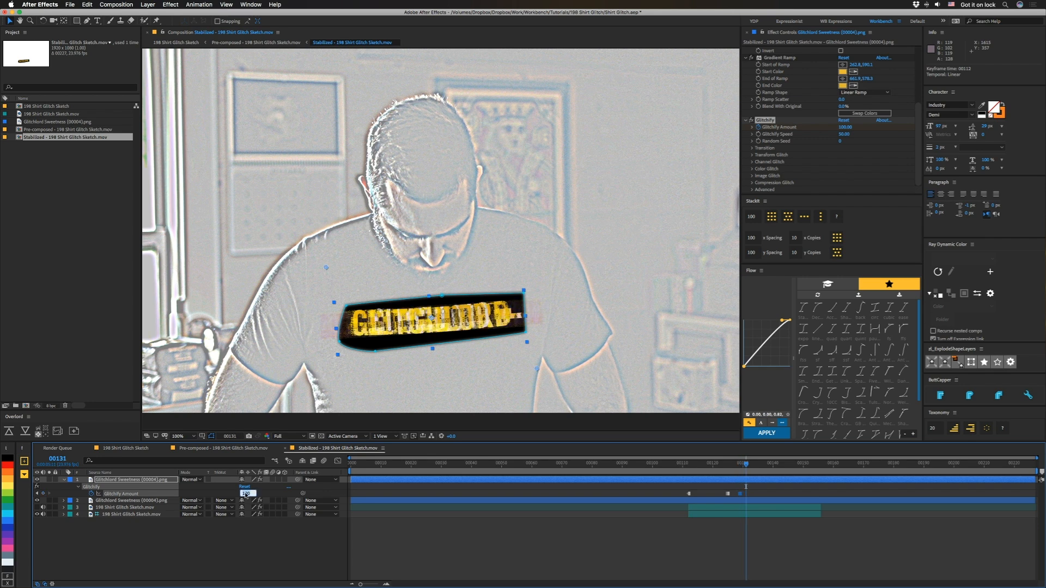
text(20)
key(Return)
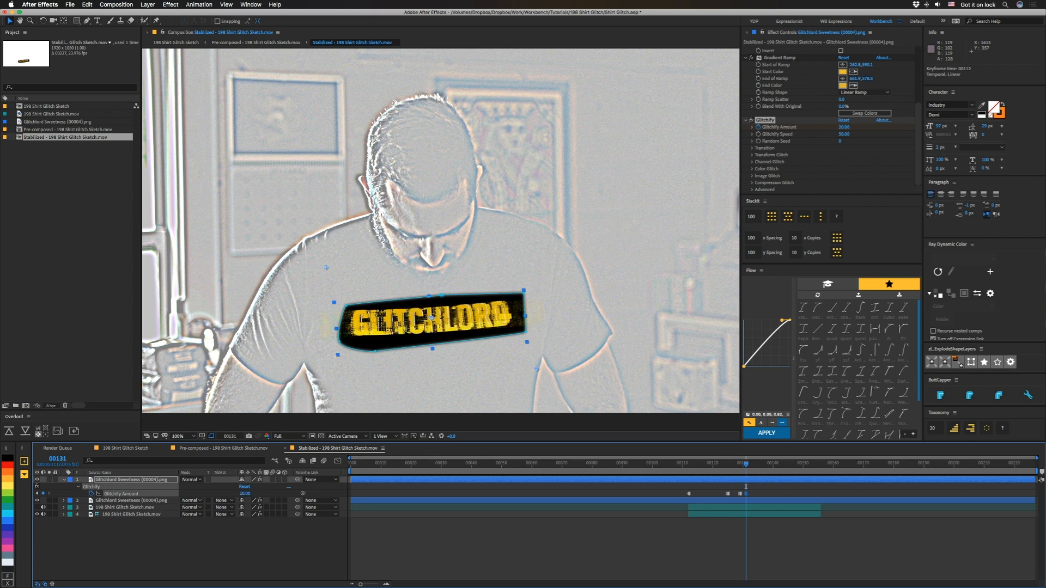
key(shift+Page_Down)
click(245, 494)
text(80)
key(Return)
- Add another high Glitchify Amount keyframe at frame 144 and set the amount to 15 at frame 149
key(space)
click(246, 493)
key(Return)
key(space)
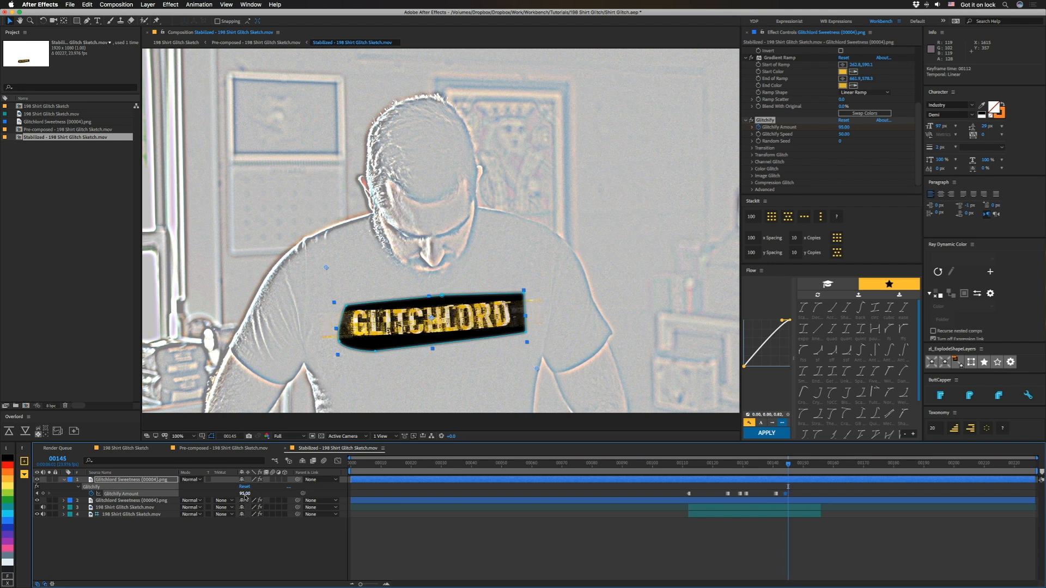
click(245, 494)
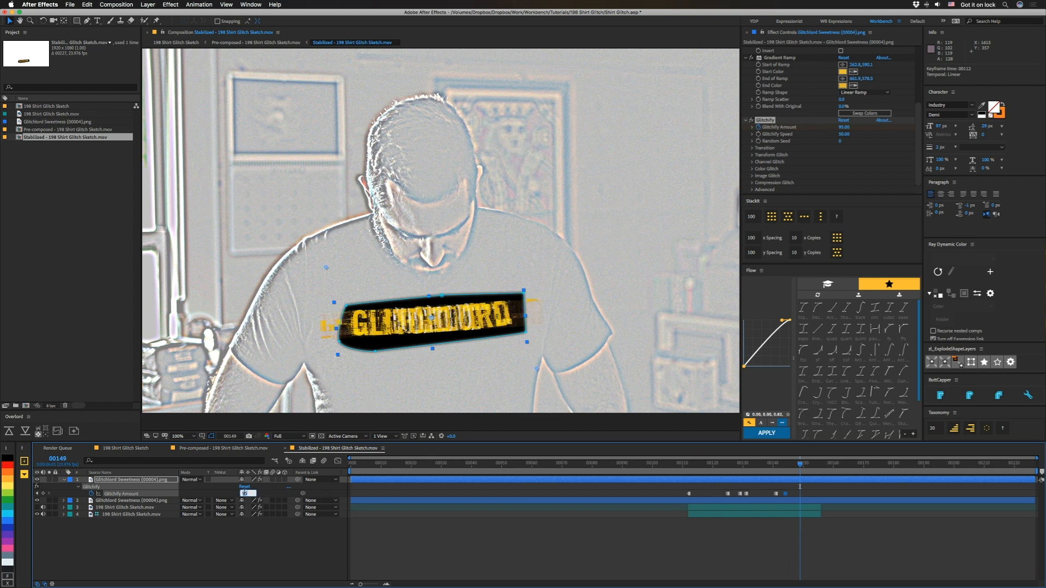
text(15)
key(Return)
- Set Glitchify Amount to 30 at frame 153
key(space)
click(244, 493)
text(30)
key(Return)
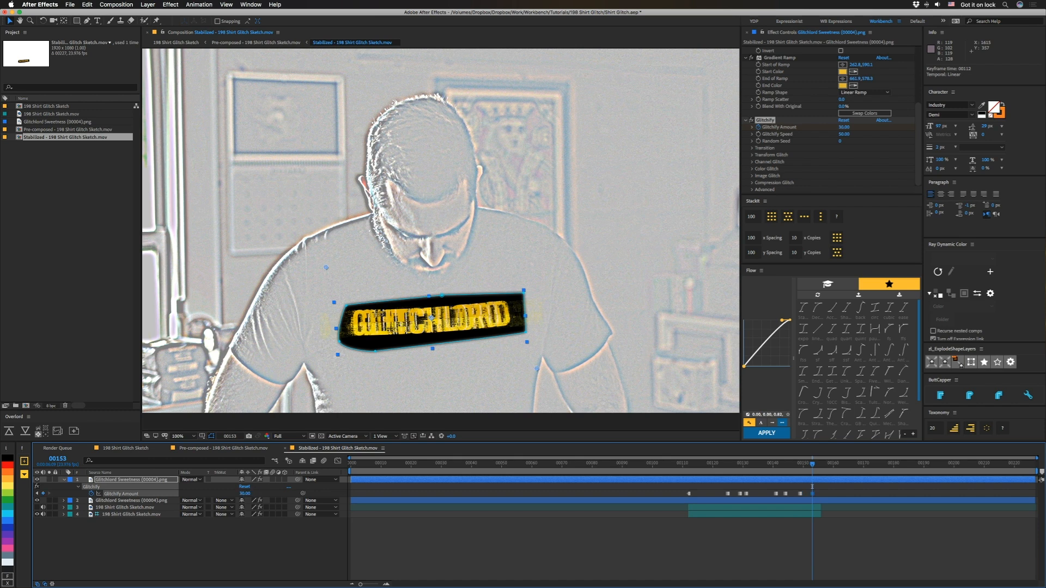
- Limit the work area to about frames 109 to 159 around the glitch keyframes and preview the animation
key(Page_Down)
key(Page_Down)
key(Page_Down)
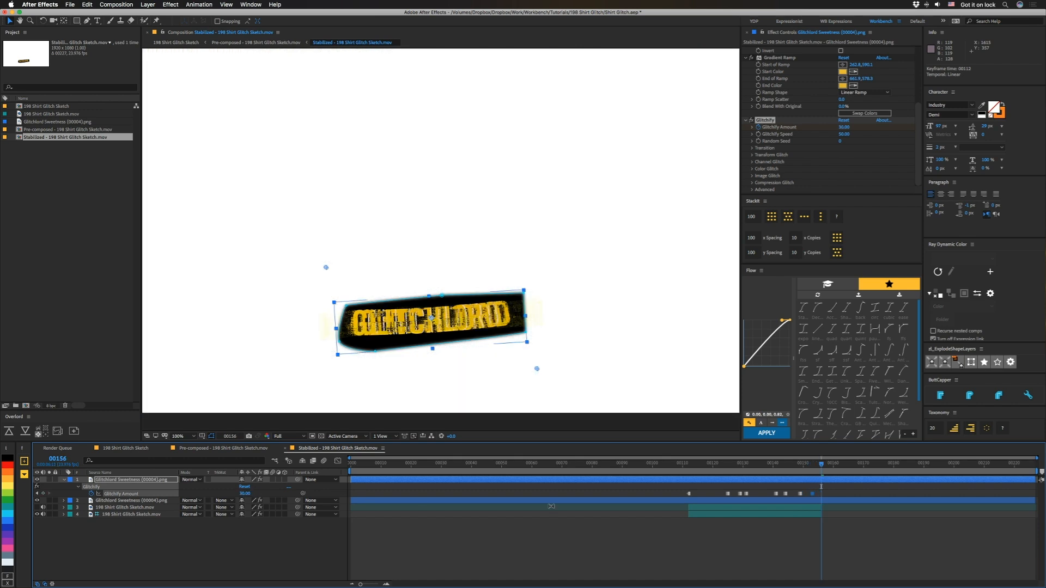
drag(693, 472, 680, 468)
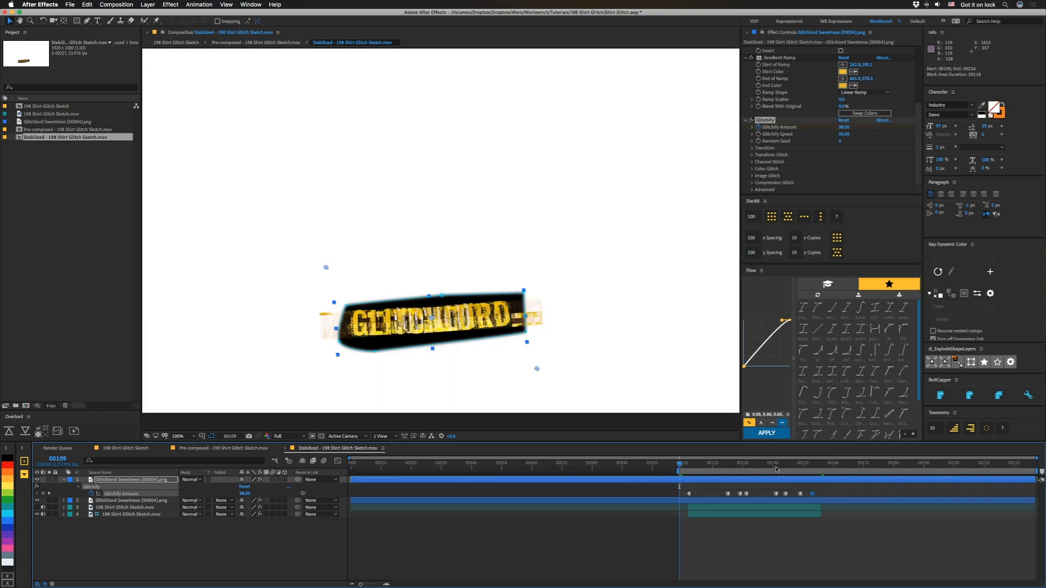
click(830, 467)
key(space)
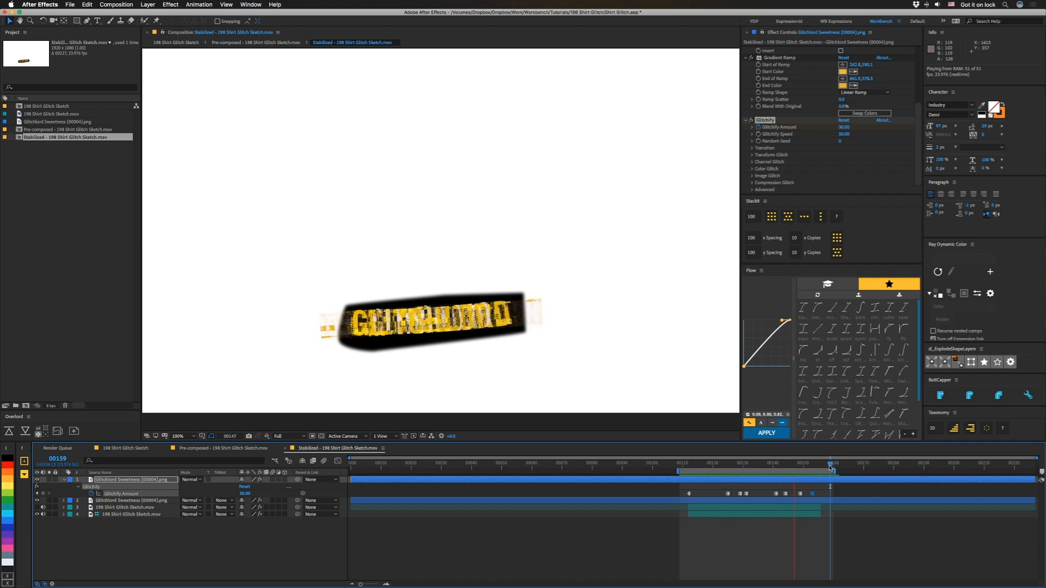
key(space)
- Apply the uni.RGB Separation effect to the top Glitchlord Sweetness layer
click(765, 481)
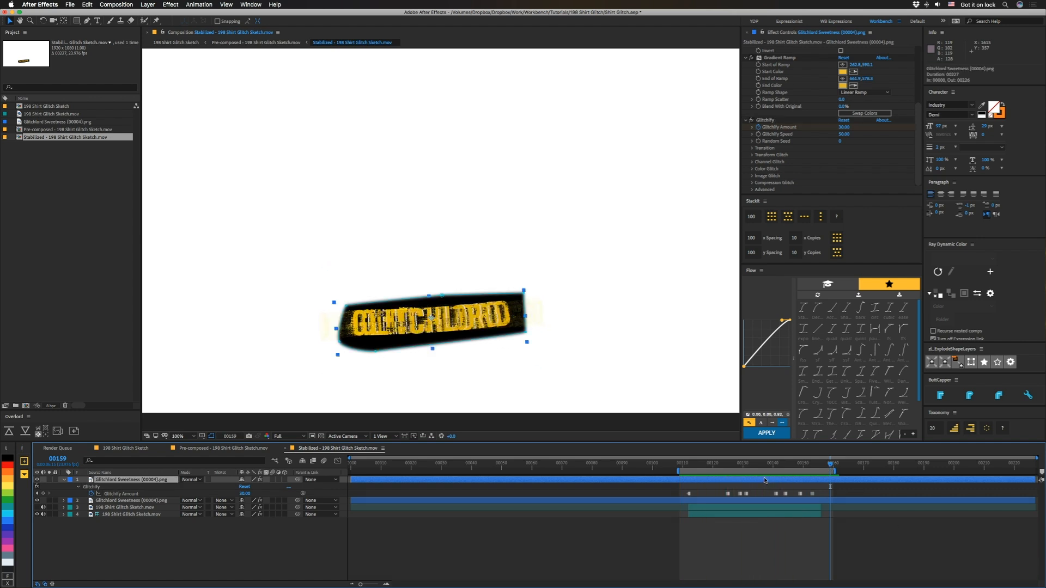
key(ctrl+space)
text(rgb)
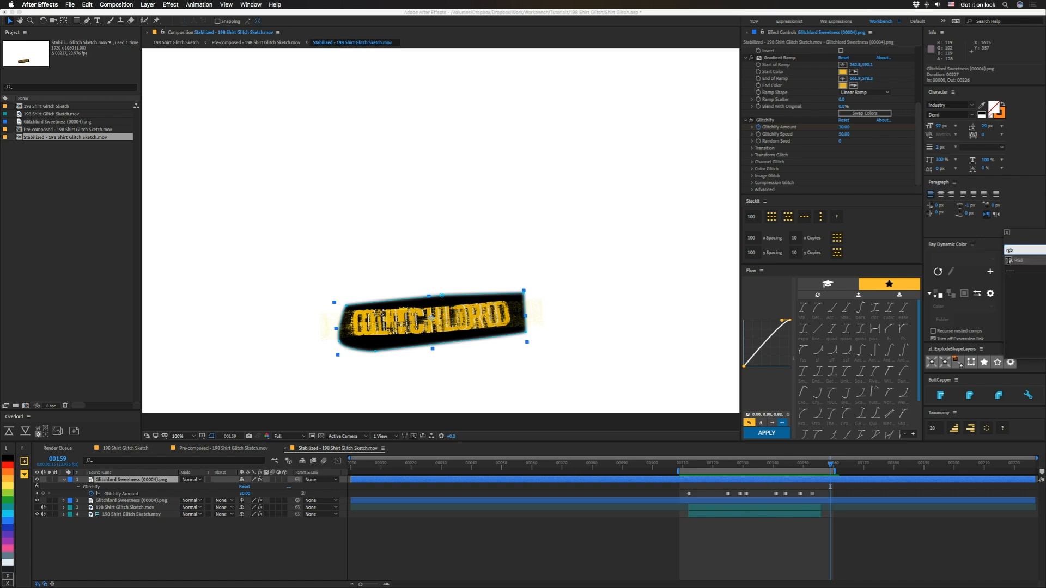
key(Return)
text(uni)
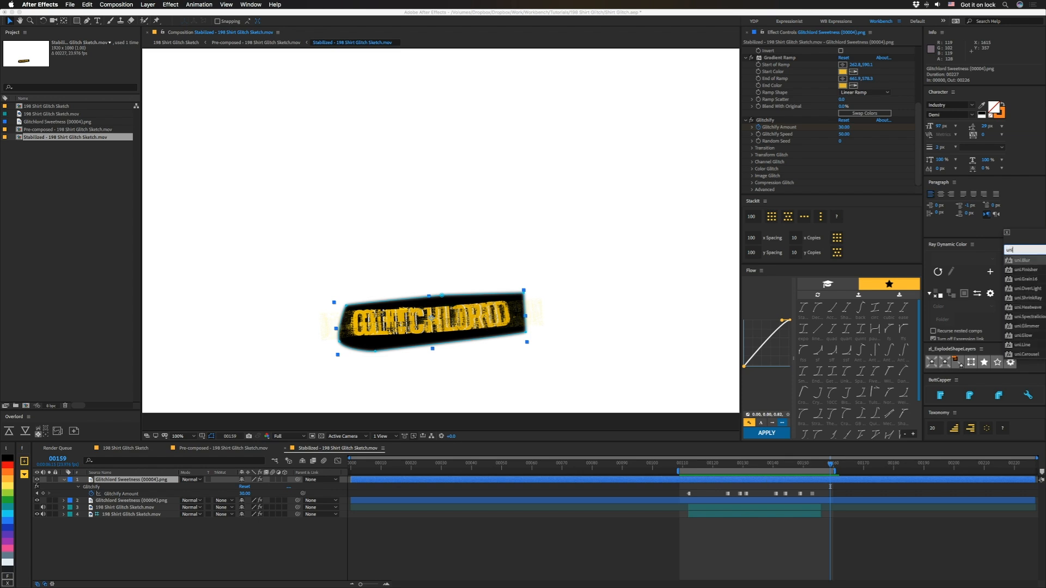
text(.rg)
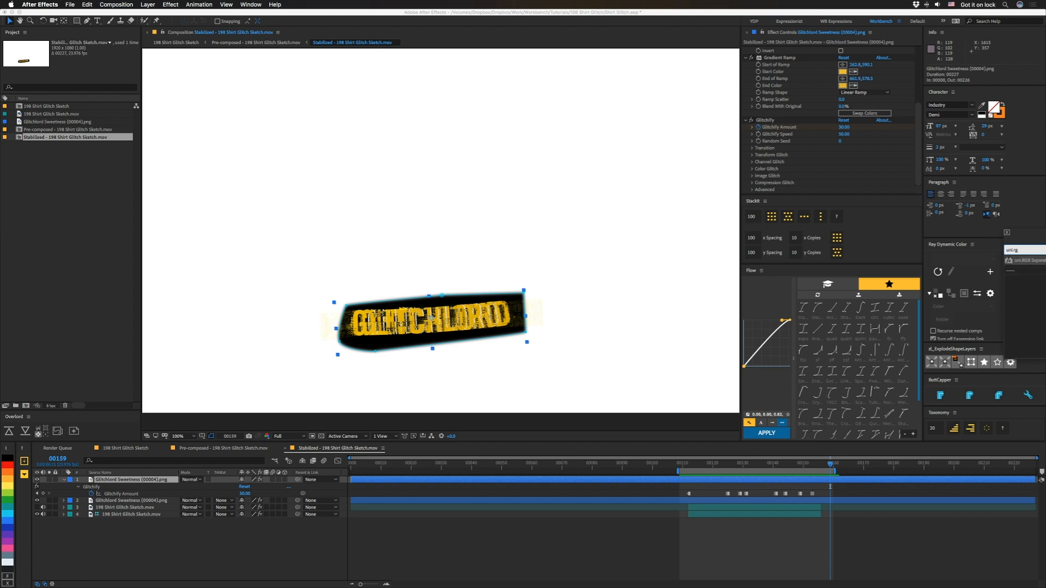
key(Return)
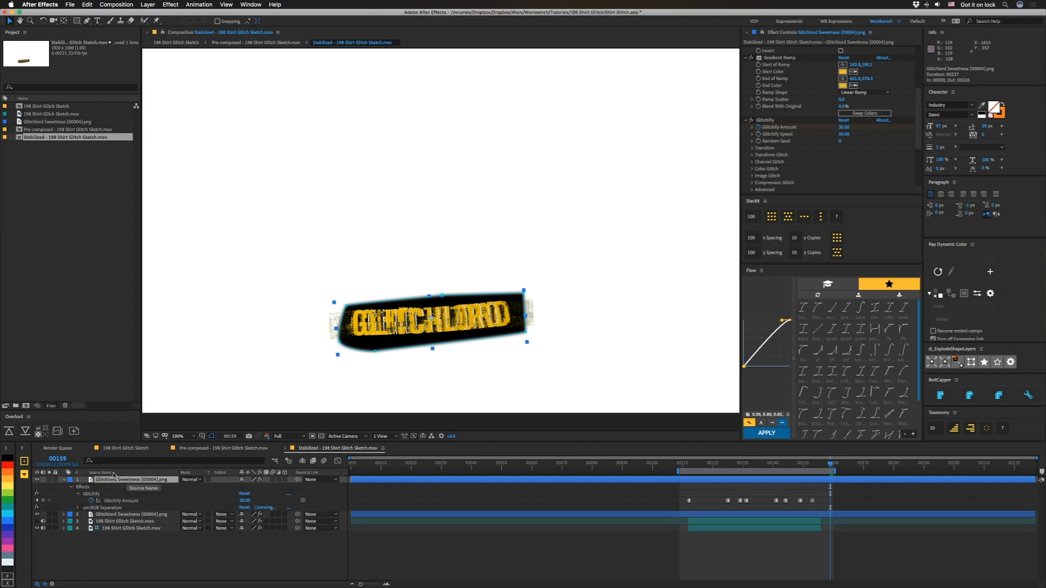
- Set the RGB Separation effect's Radius to 20
scroll(846, 182, down, 4)
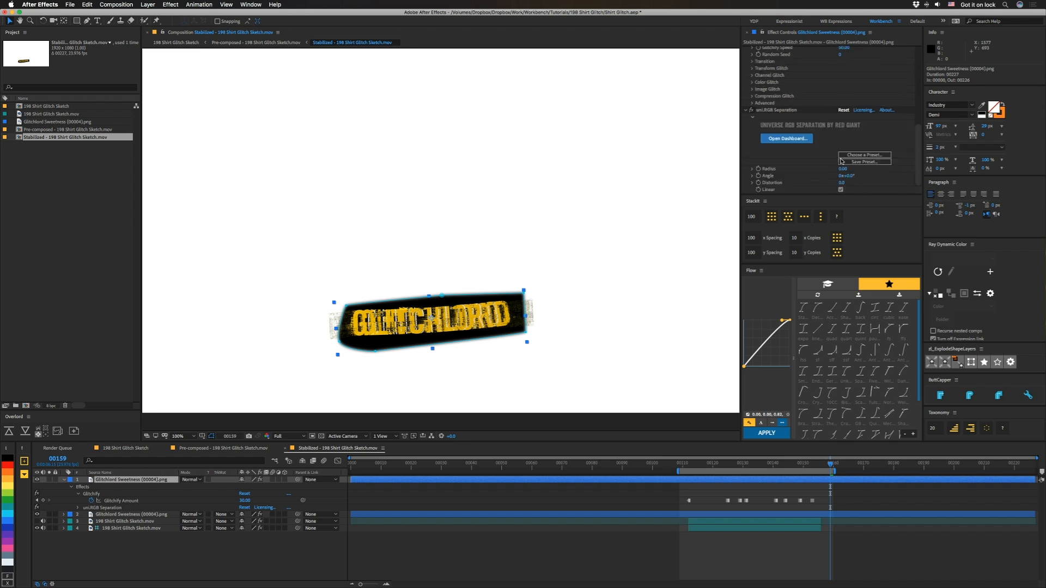
drag(842, 169, 857, 168)
click(847, 169)
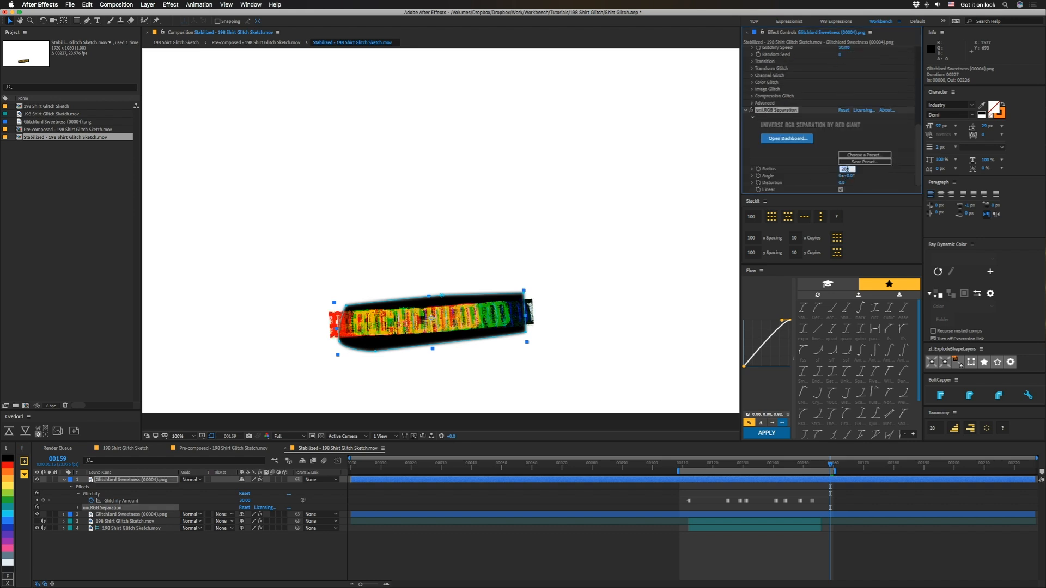
text(20)
key(Return)
- Keyframe the RGB Separation Radius at frame 112, show the layer's keyframes, and set Radius to 0 at frame 121
drag(806, 465, 689, 477)
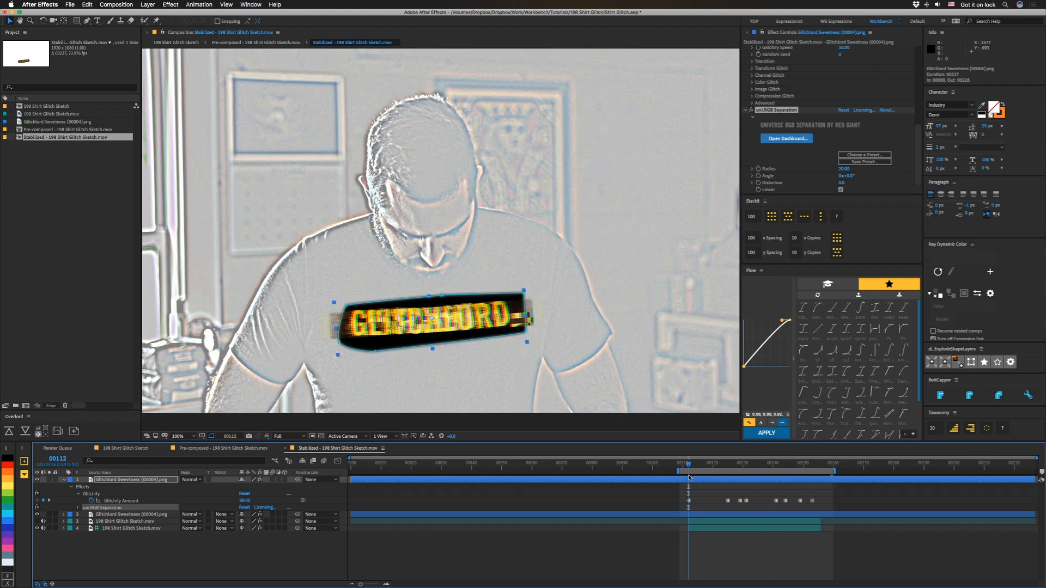
click(758, 168)
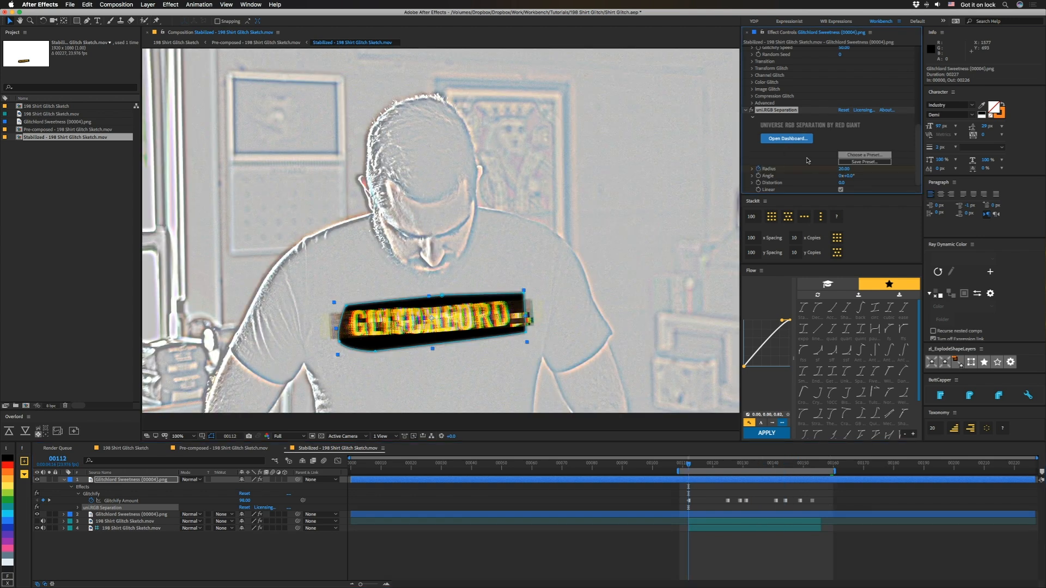
key(u)
key(u)
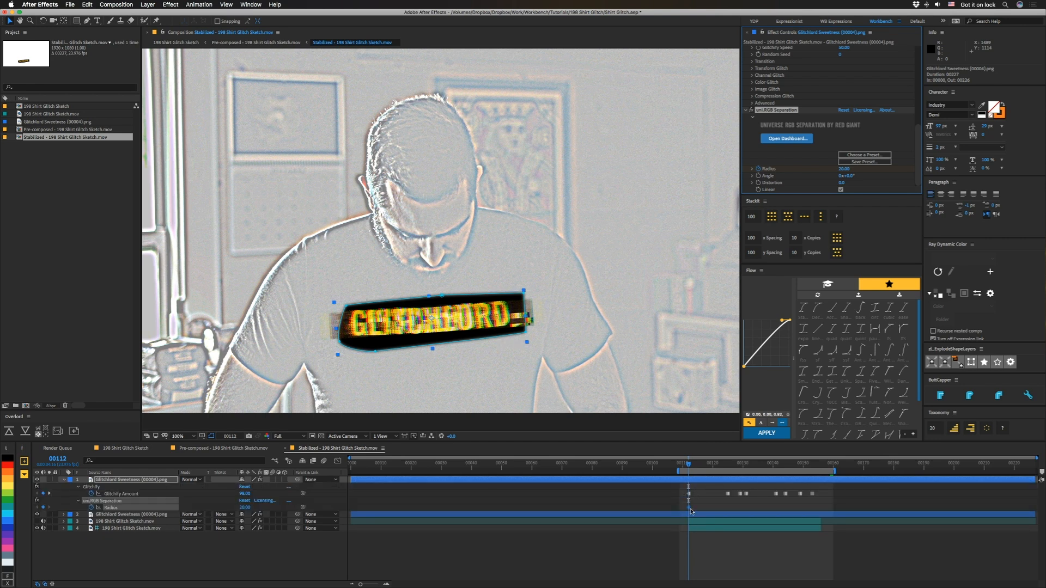
click(715, 464)
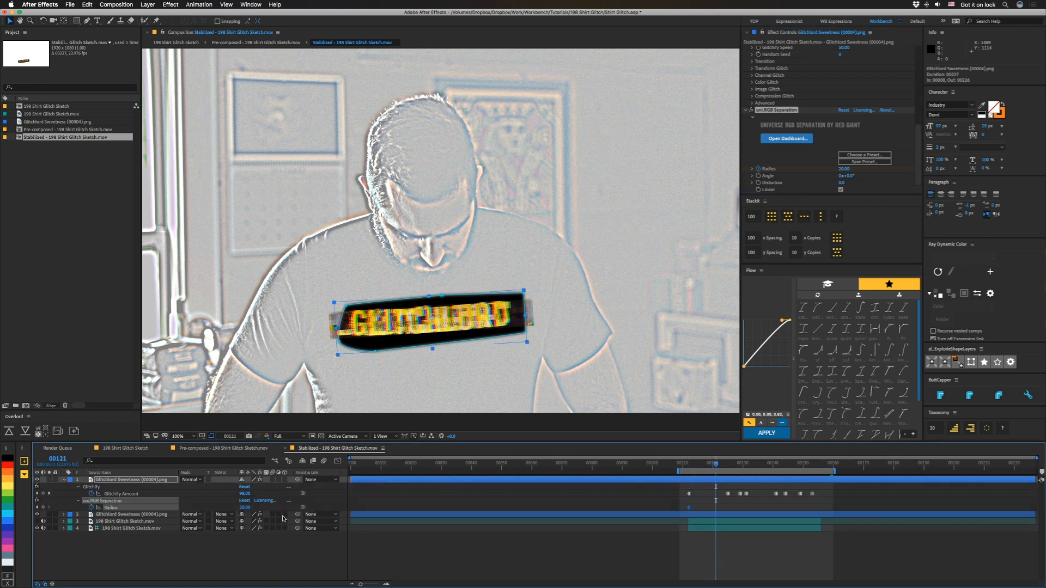
click(248, 509)
text(0)
key(Return)
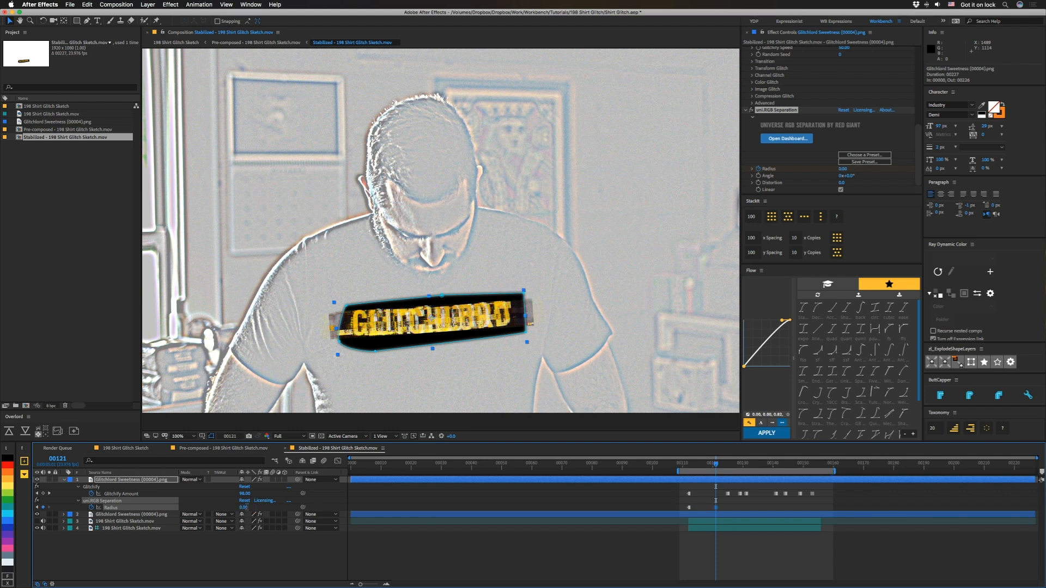
- Set the RGB Separation Radius to 10 at frame 128
key(Page_Down)
key(Page_Down)
key(Page_Down)
key(Page_Down)
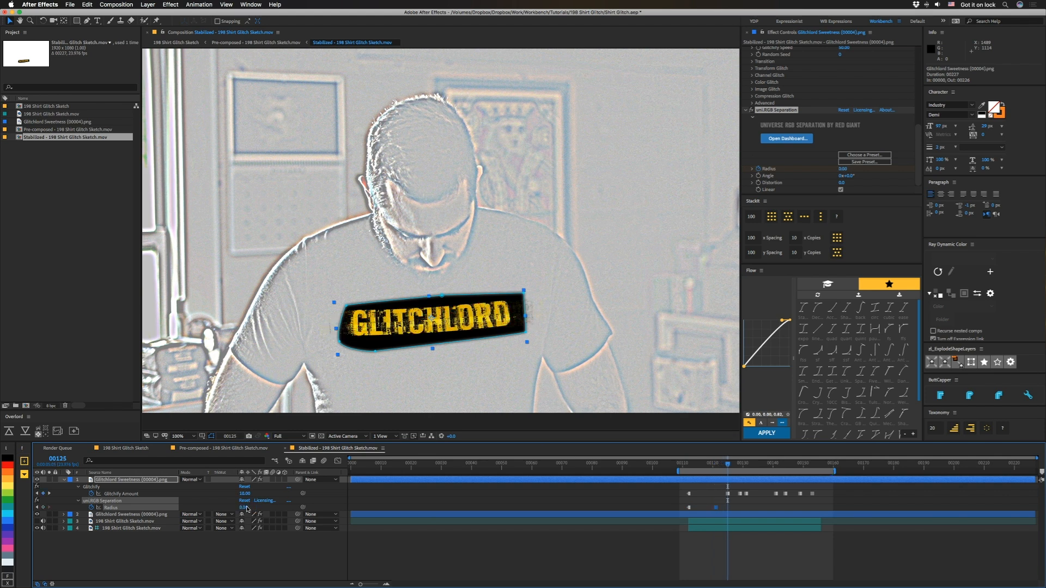
key(Page_Down)
key(Page_Down)
key(Page_Down)
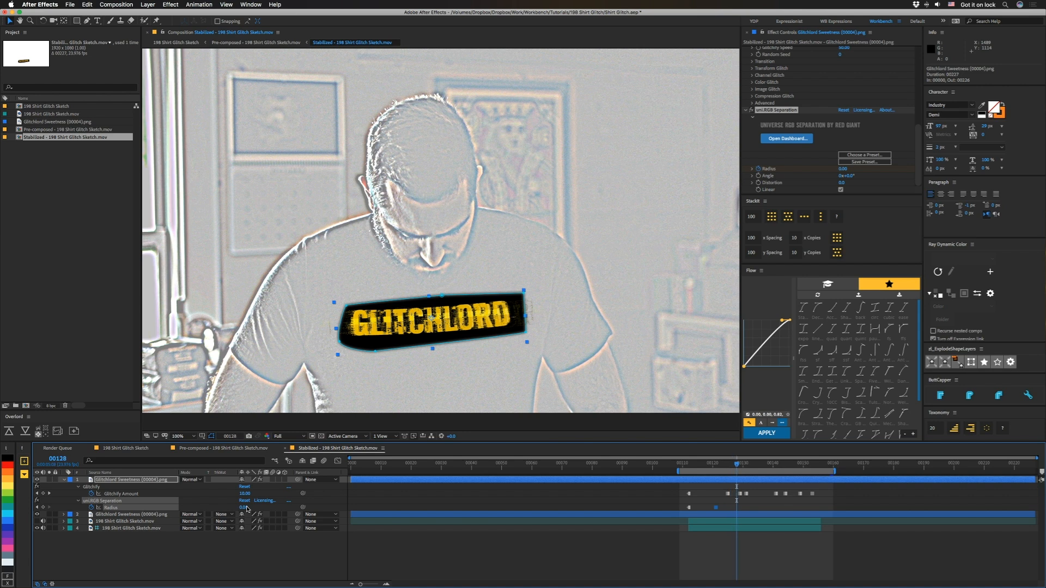
click(243, 508)
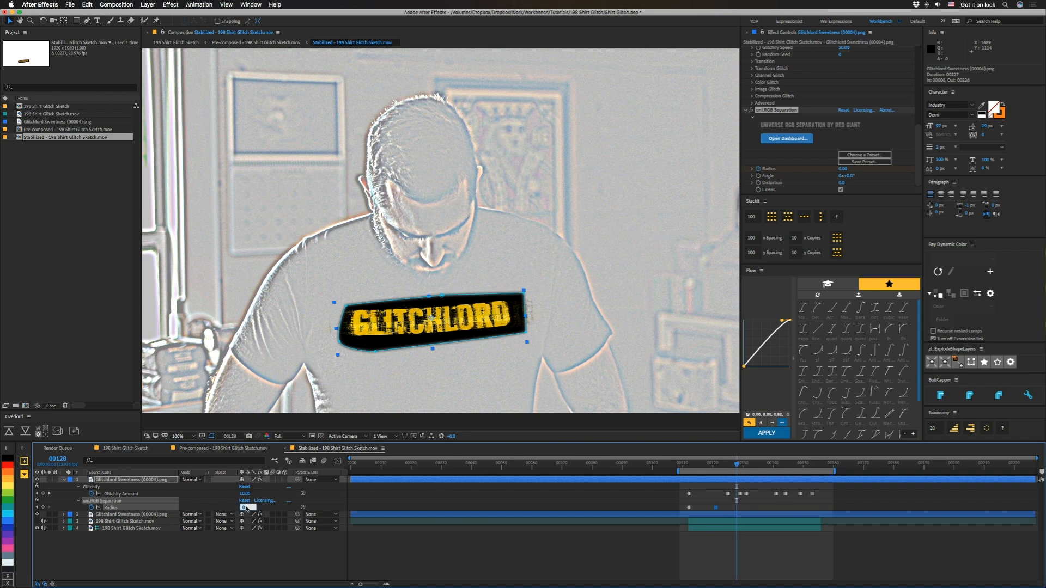
text(10)
key(Return)
- Set the RGB Separation Radius to 50 at frame 136
key(Page_Down)
key(Page_Down)
key(Page_Down)
key(Page_Down)
key(Page_Down)
key(Page_Down)
key(Page_Down)
key(Page_Down)
click(245, 508)
text(50)
key(Return)
- Set the RGB Separation Radius to 25 at frame 138
key(Page_Down)
key(Page_Down)
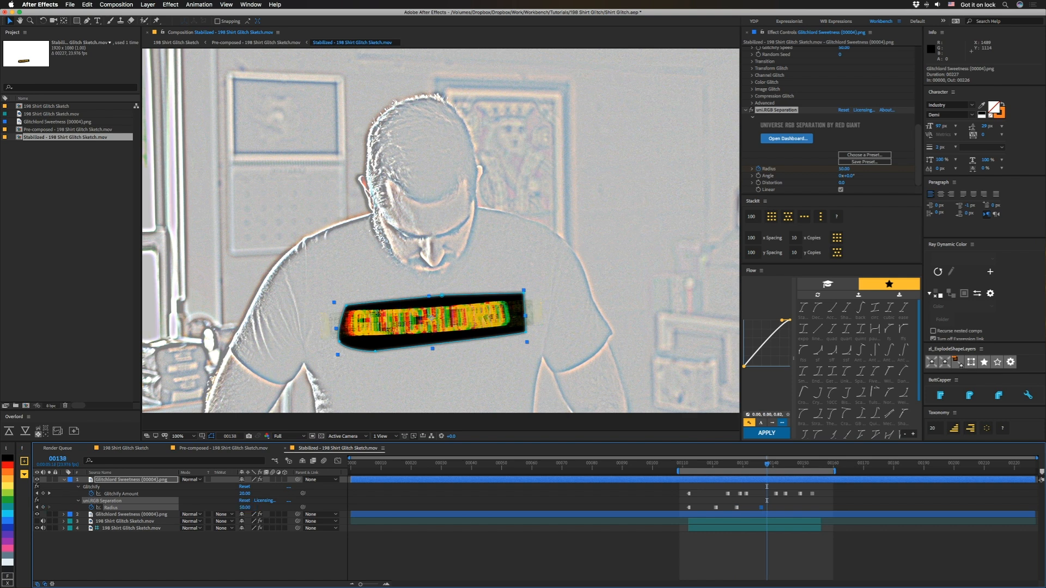
click(244, 508)
text(2)
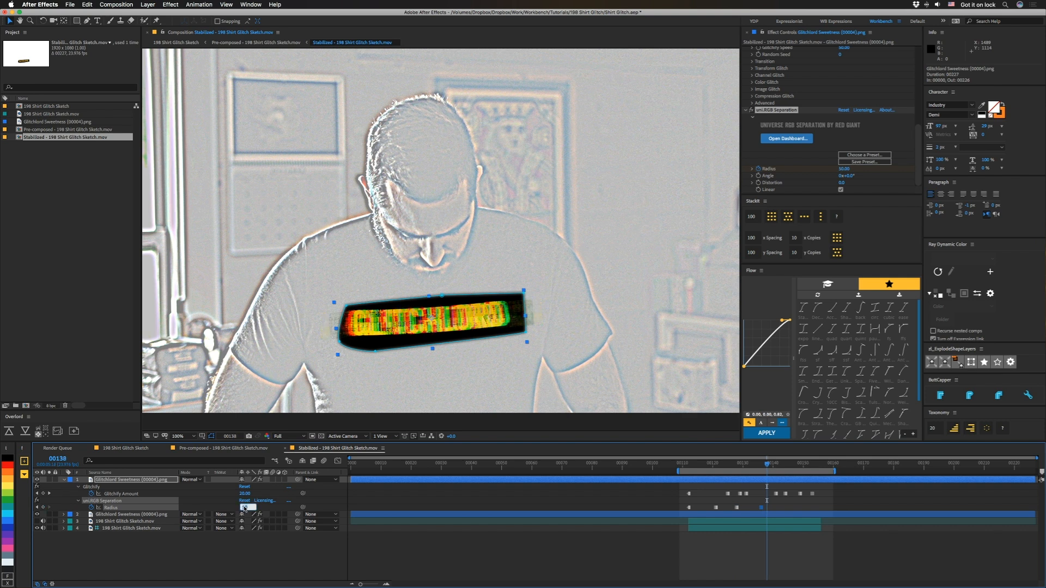
text(5)
key(Return)
- Set the RGB Separation Radius to 0 at frame 144
key(Page_Down)
key(Page_Down)
key(Page_Down)
key(Page_Down)
key(Page_Down)
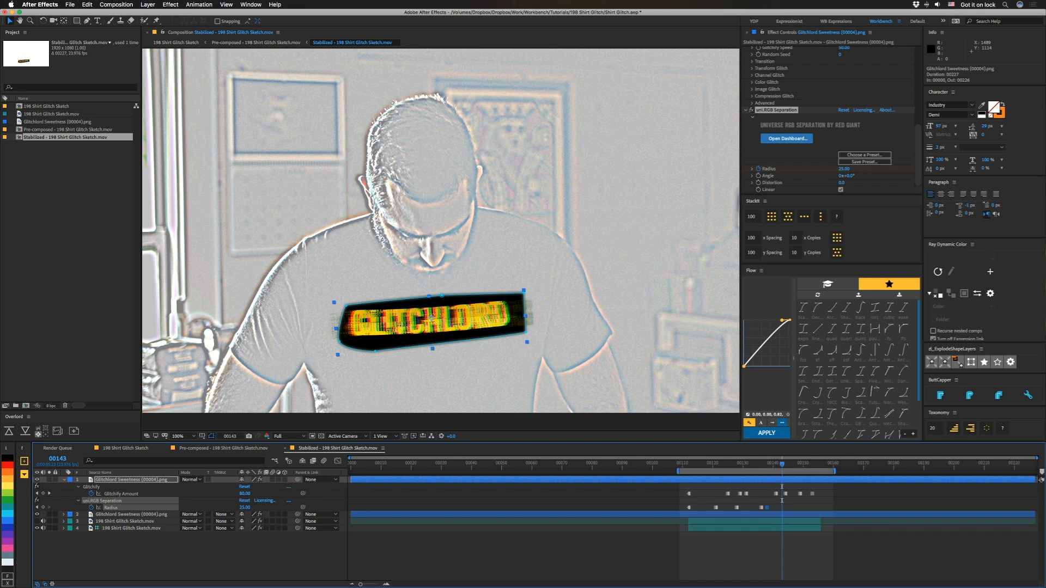
key(Page_Down)
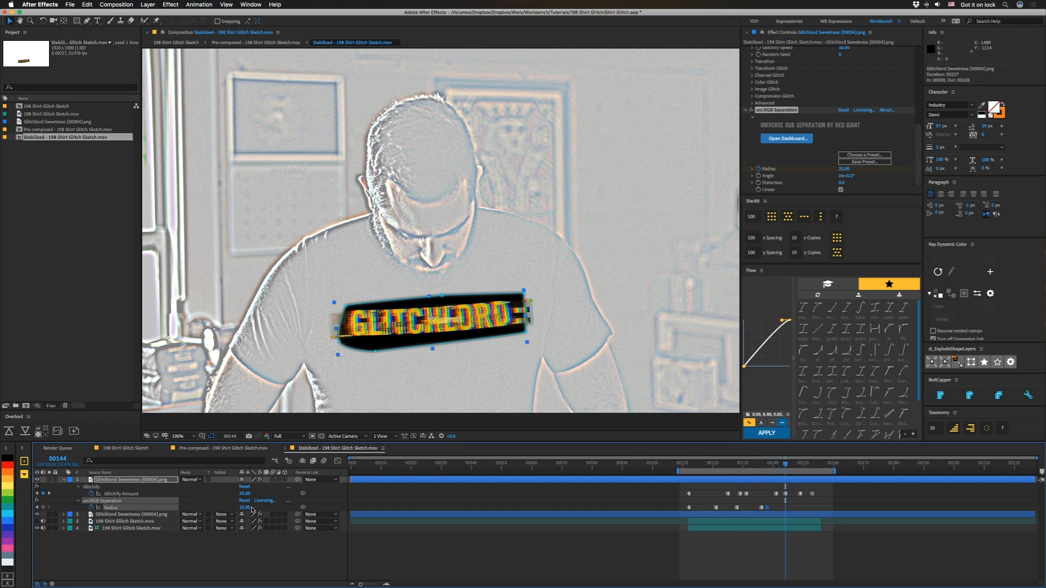
click(246, 508)
text(0)
key(Return)
- Set the RGB Separation Radius to 5 at frame 147
key(Page_Down)
key(Page_Down)
key(Page_Down)
click(243, 508)
text(5)
key(Return)
- Set the RGB Separation Radius to 20 at frame 151
key(Page_Down)
key(Page_Down)
key(Page_Down)
key(Page_Down)
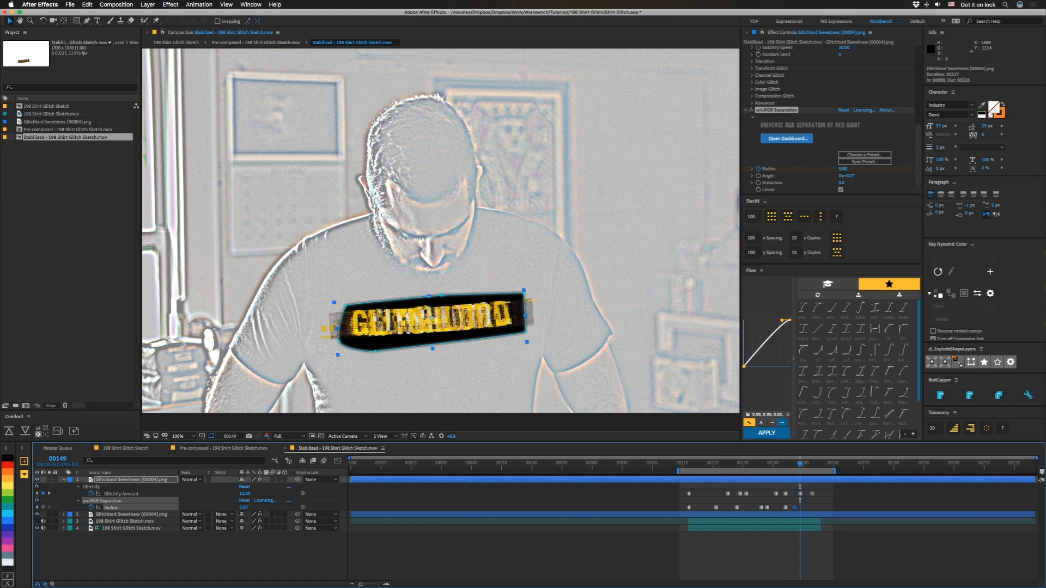
click(244, 508)
text(20)
key(Return)
- Set the RGB Separation Radius to 0 at frame 154
key(Page_Down)
key(Page_Down)
key(Page_Down)
click(246, 507)
text(0)
key(Return)
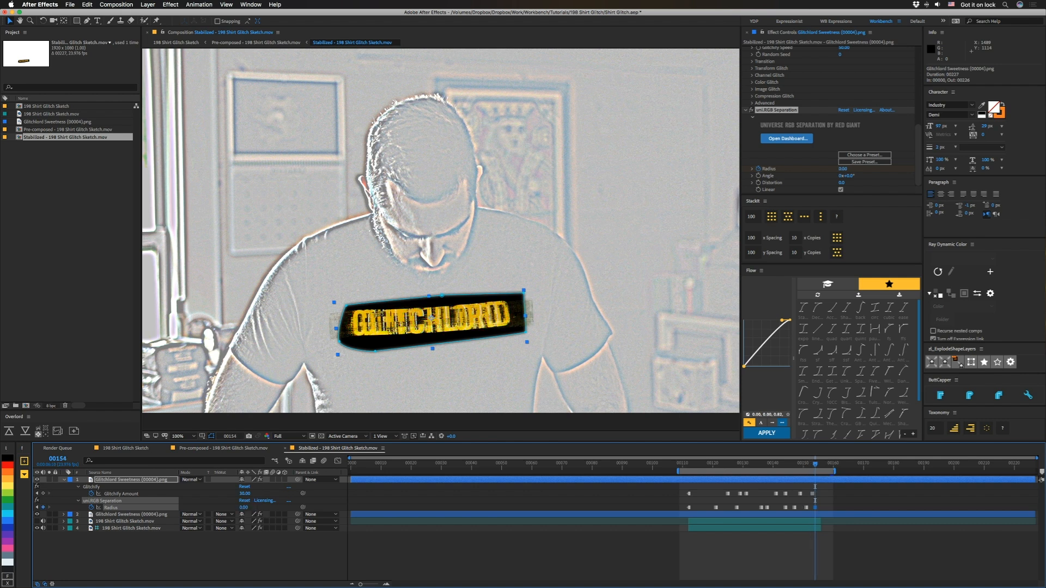
- Preview the combined glitch and RGB separation animation, check it around frames 113 and 134, and open the 198 Shirt Glitch Sketch composition
key(space)
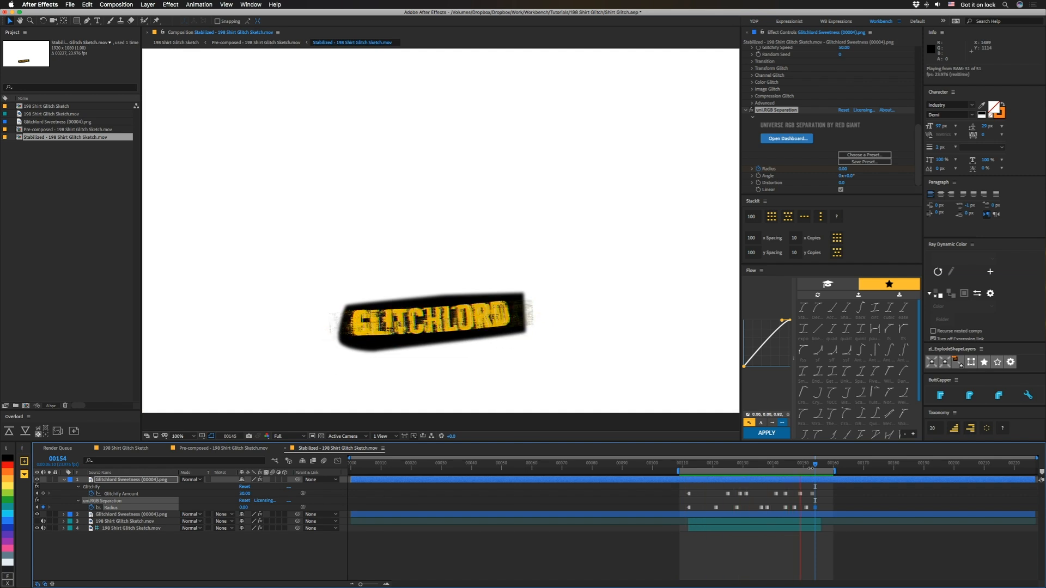
key(space)
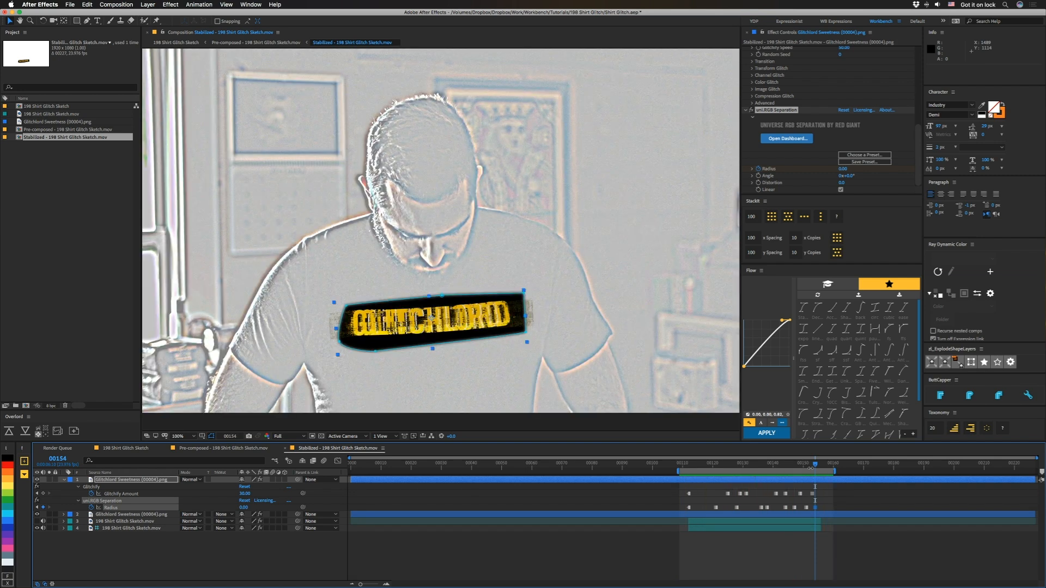
drag(727, 467, 754, 468)
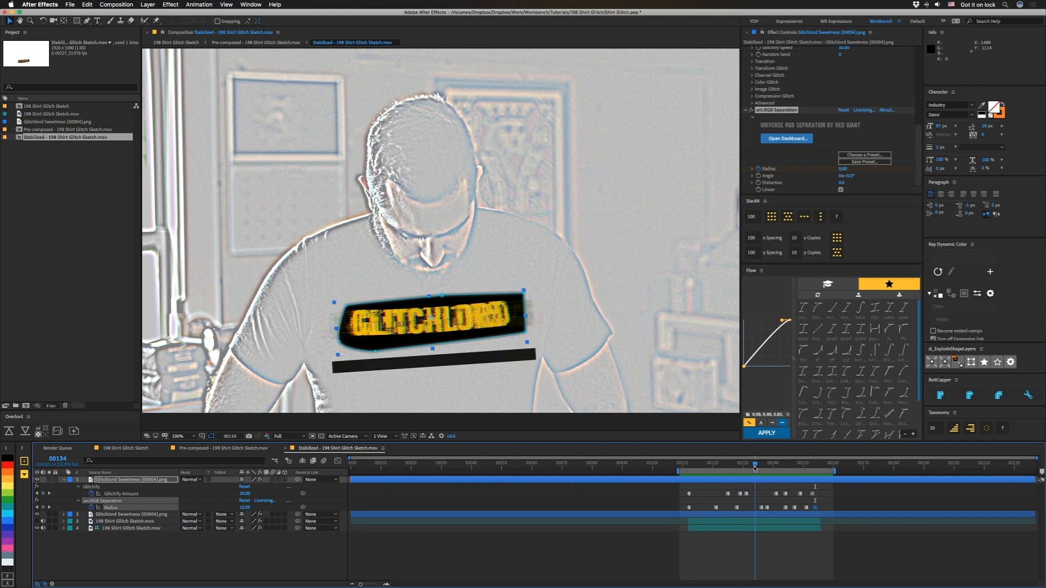
click(692, 465)
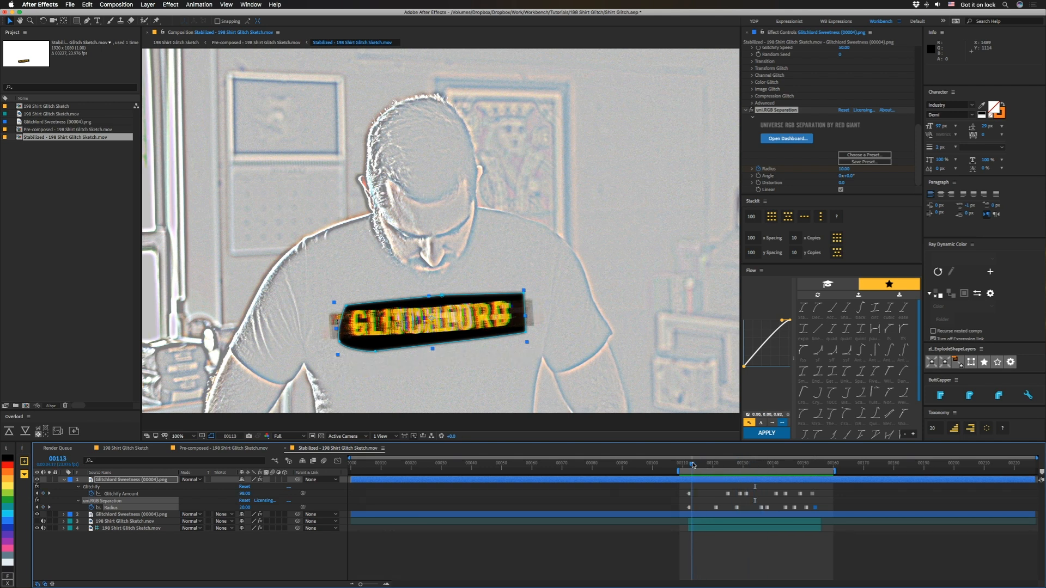
click(136, 449)
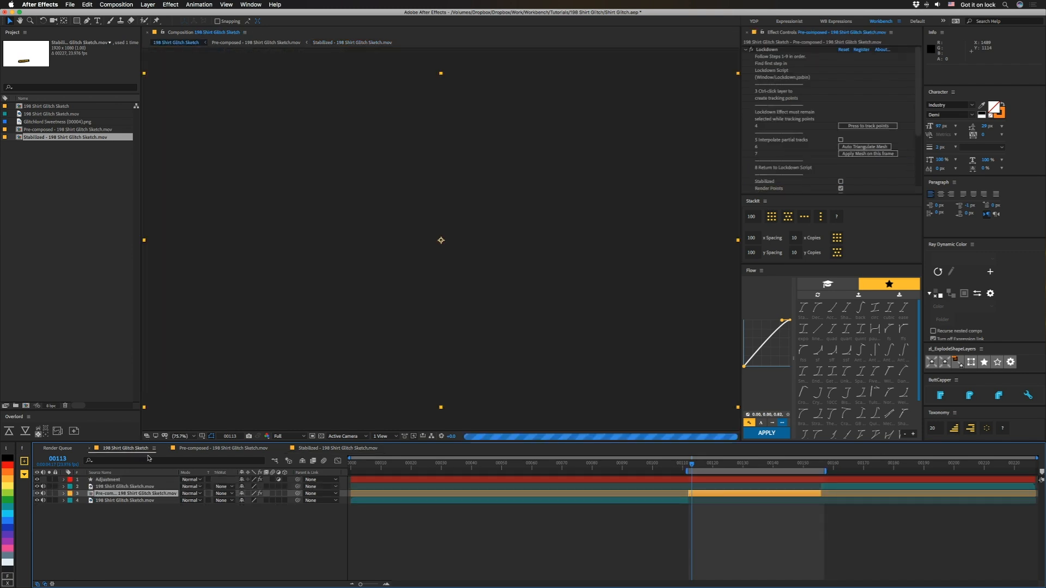
- Preview the shirt glitch, and delete Mask 1 from the top Glitchlord logo layer in the Stabilized composition
key(space)
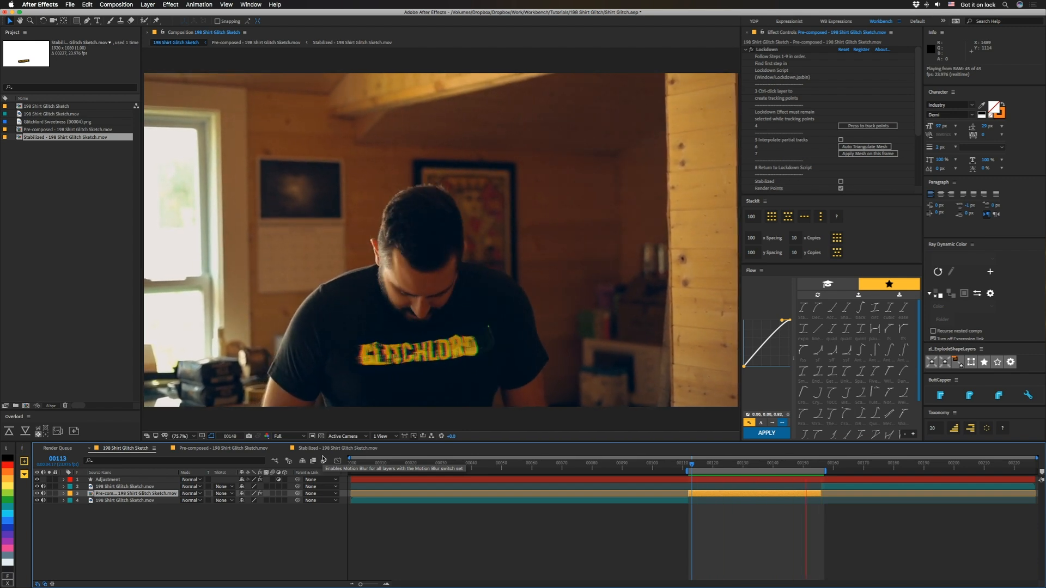
key(space)
click(340, 448)
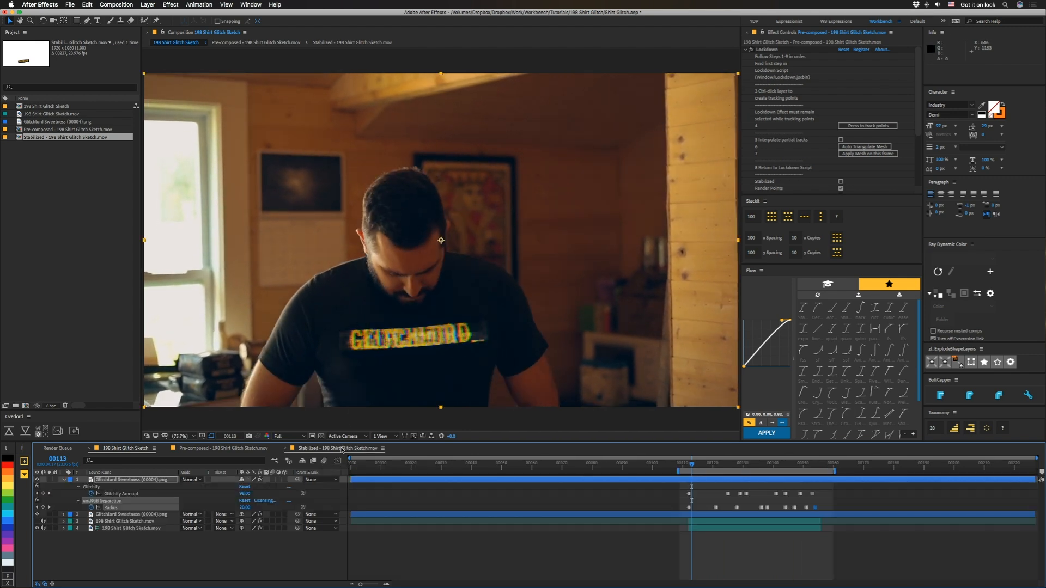
key(m)
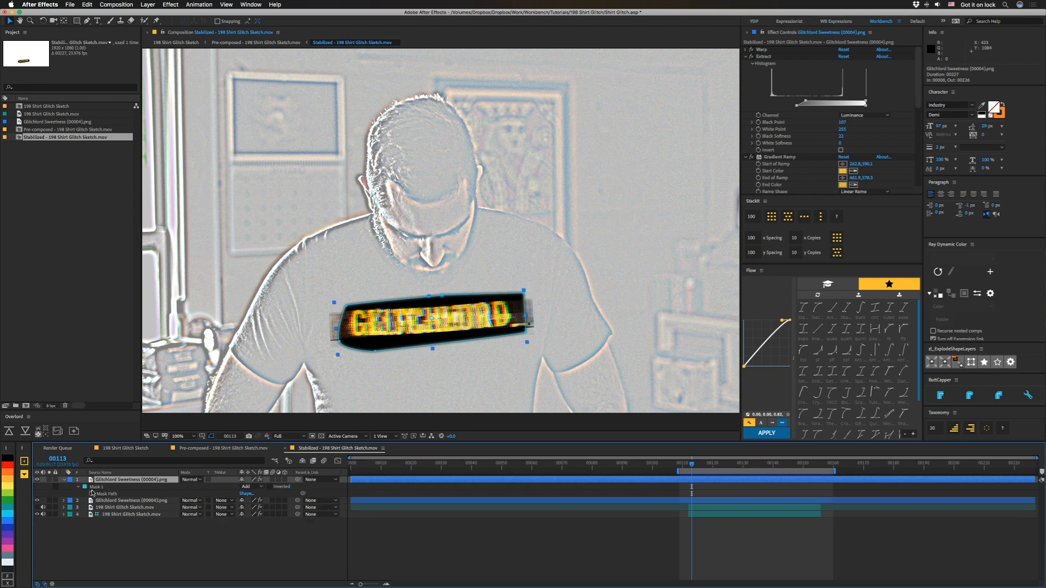
click(96, 487)
key(Delete)
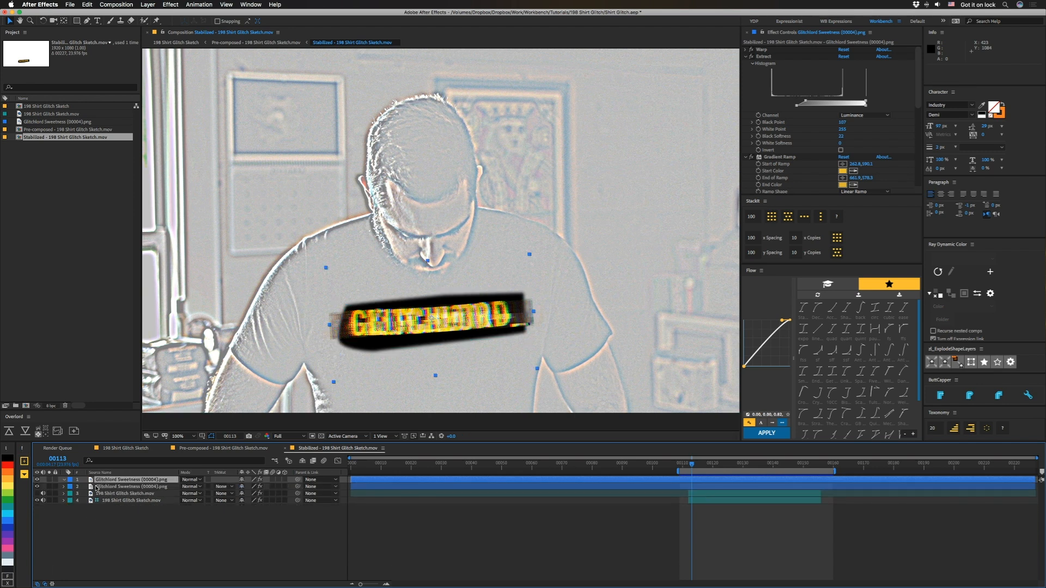
- Check the unmasked logo glitch in the 198 Shirt Glitch Sketch composition around frames 132, 141, 146 and 148, and preview the animation
click(126, 447)
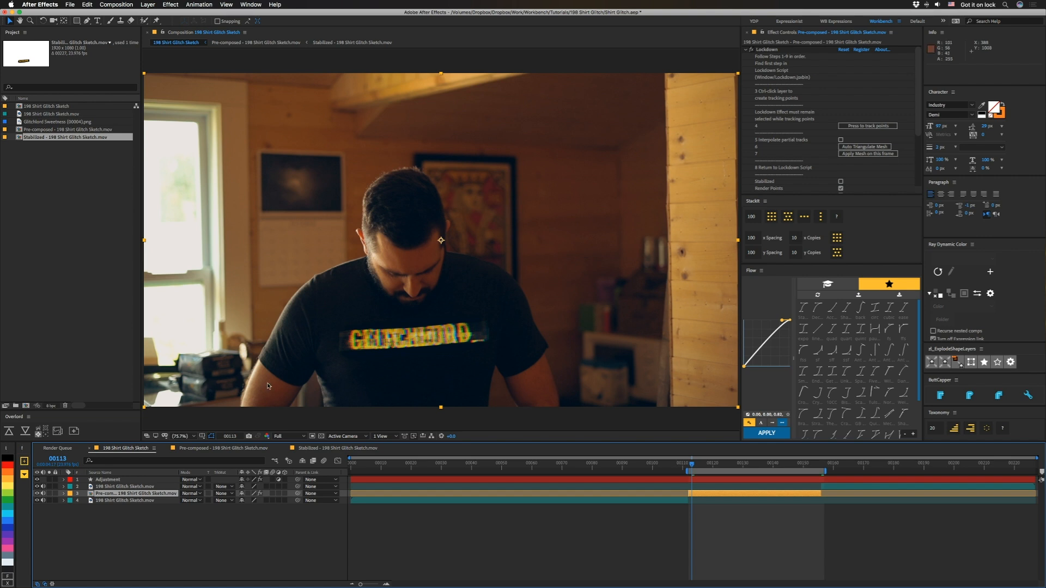
click(726, 464)
click(748, 464)
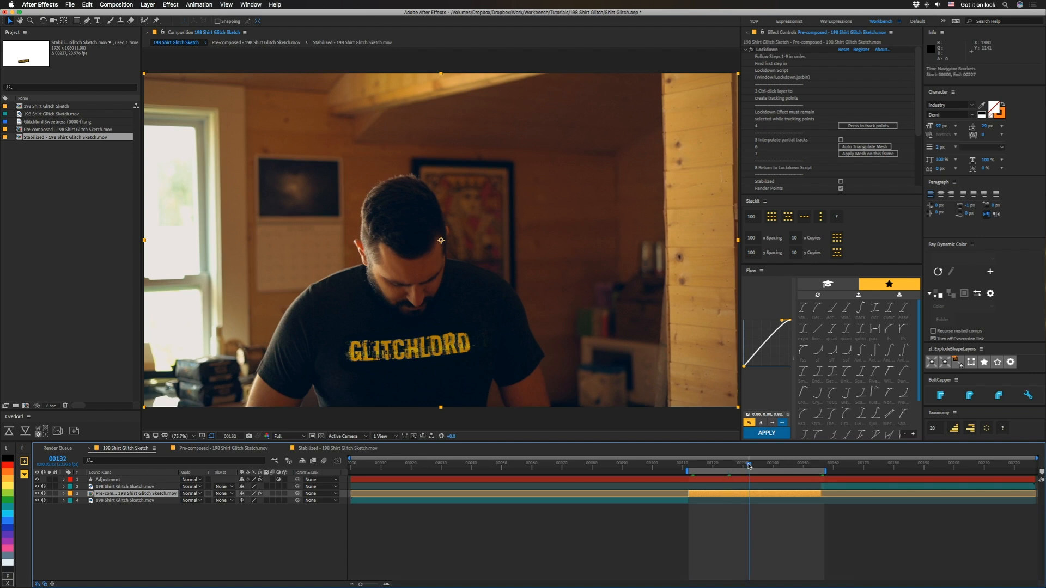
click(776, 465)
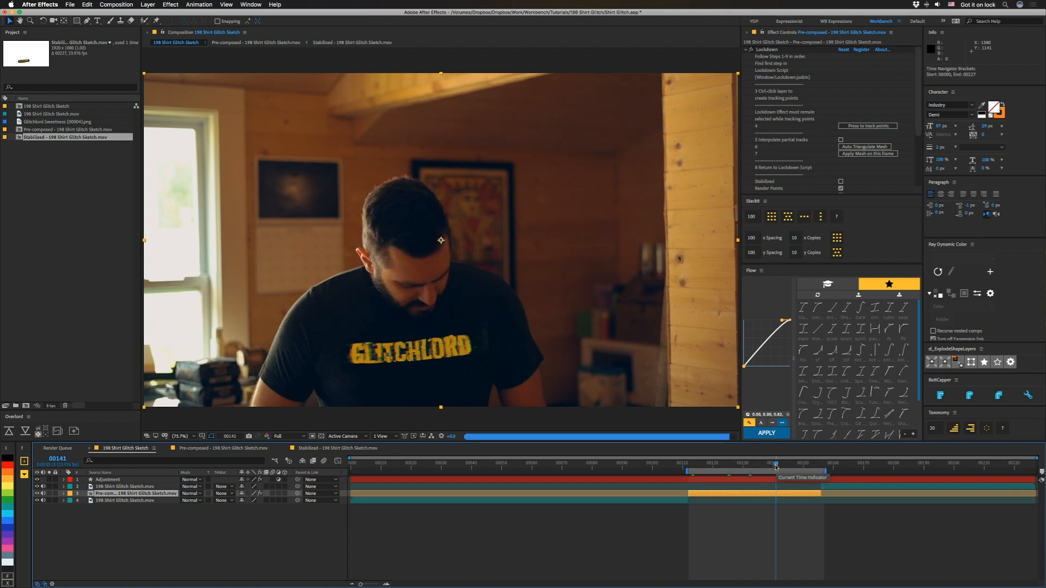
click(791, 465)
click(796, 465)
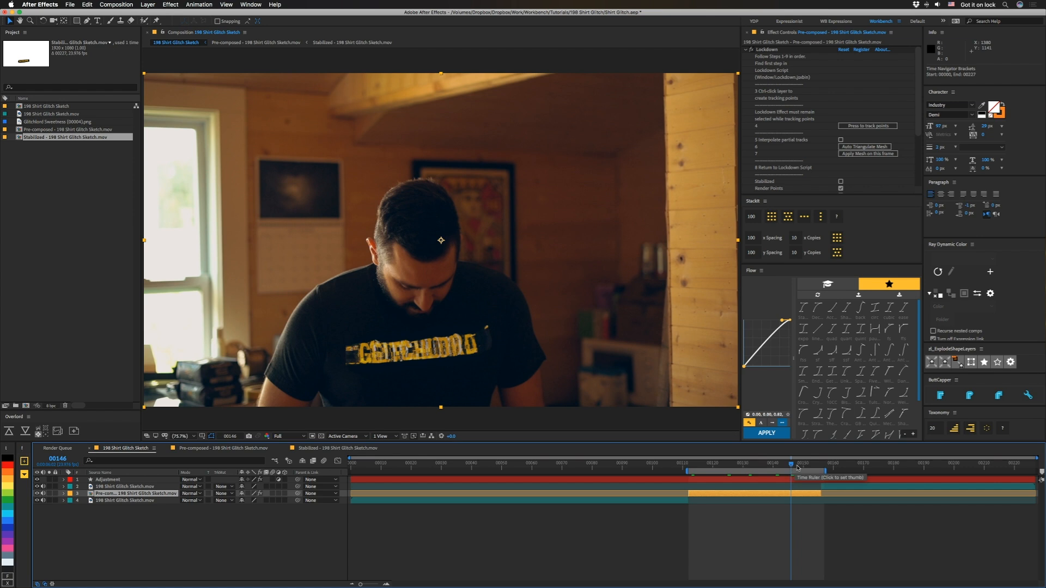
key(space)
click(589, 312)
key(space)
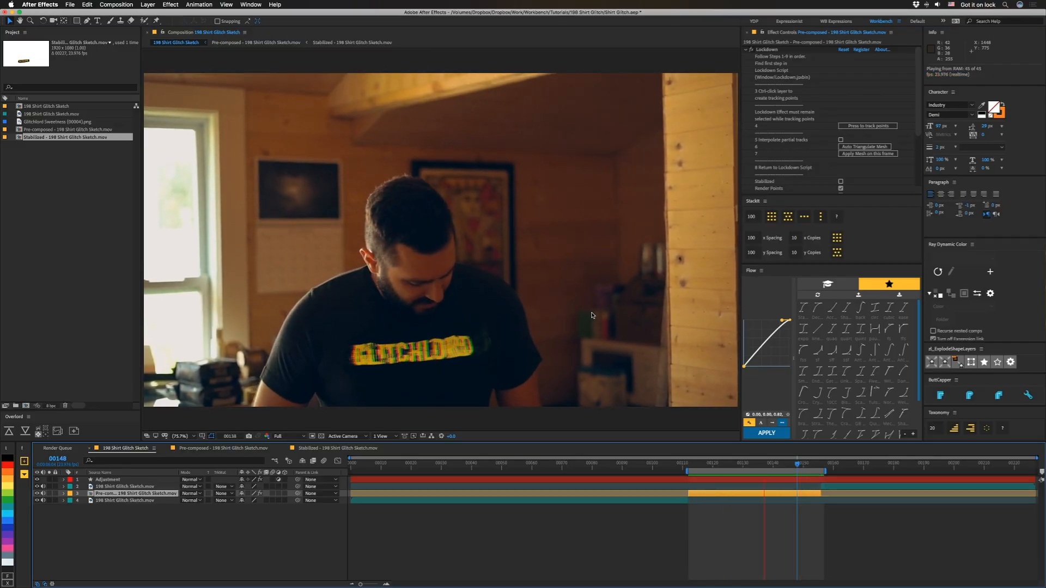
key(space)
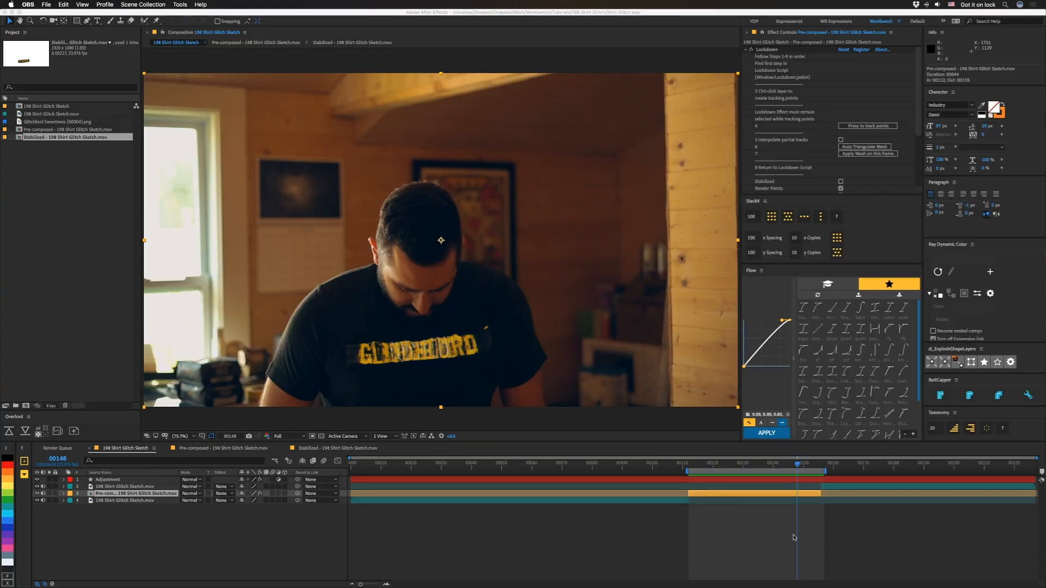
- Set the Adjustment layer's Lumetri Color Shadows to 37 and Blacks to 0, and preview the graded footage
click(710, 480)
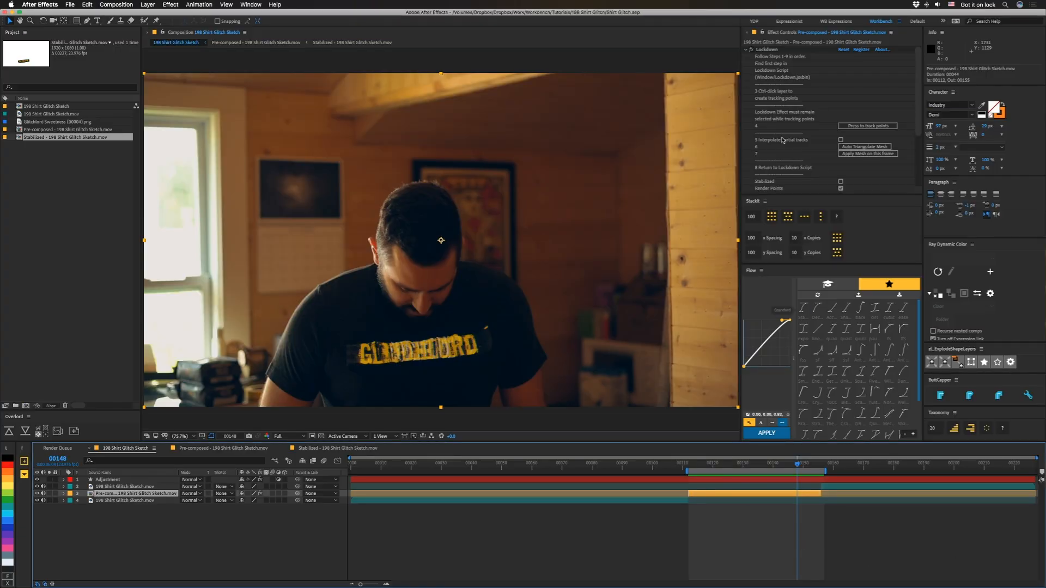
click(746, 50)
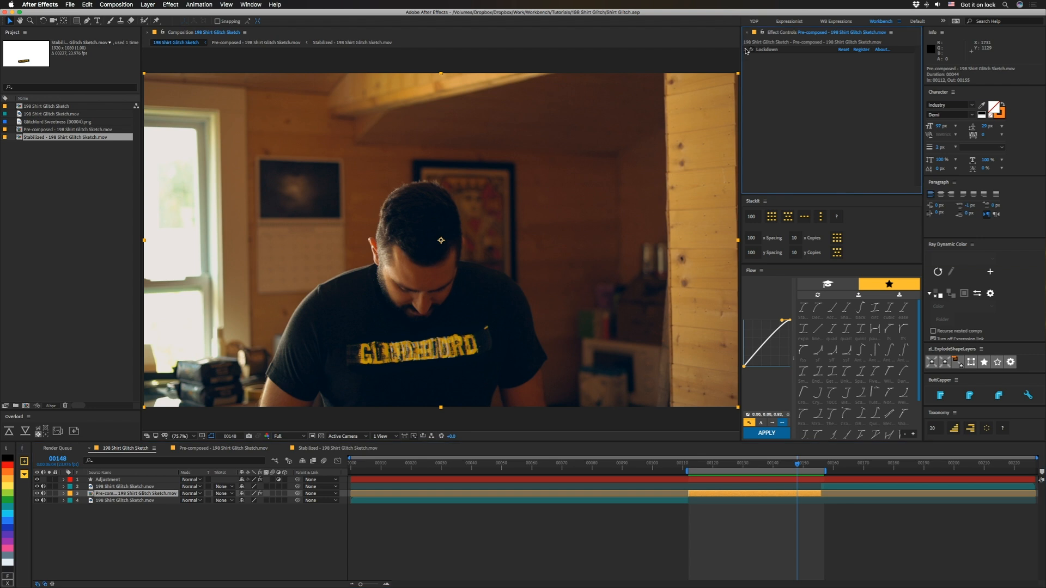
click(711, 482)
click(711, 483)
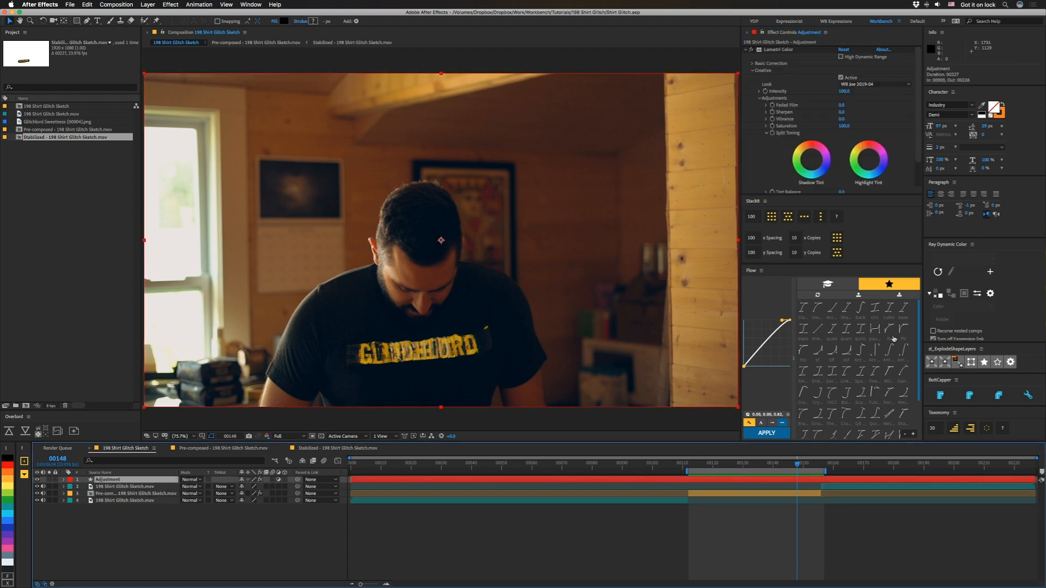
click(750, 64)
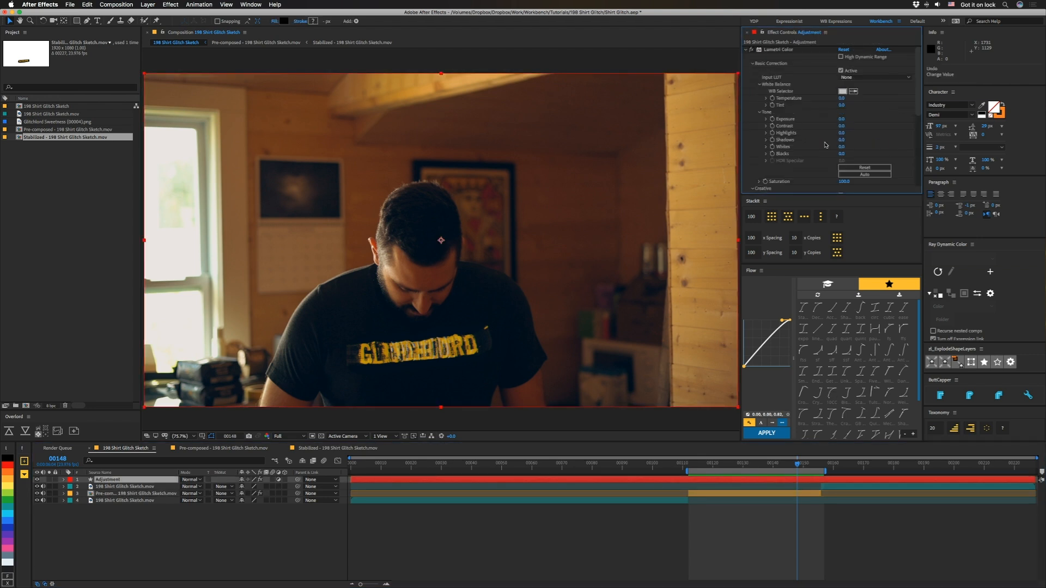
mouse_move(841, 139)
mouse_down()
mouse_move(856, 139)
mouse_move(846, 154)
mouse_up()
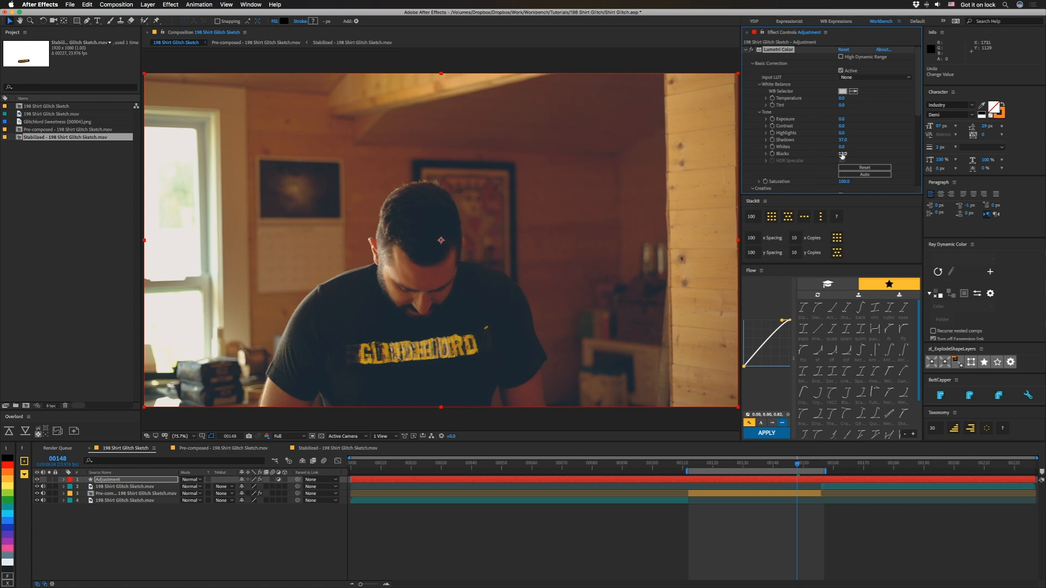
drag(852, 154, 854, 154)
click(845, 154)
text(0)
key(Return)
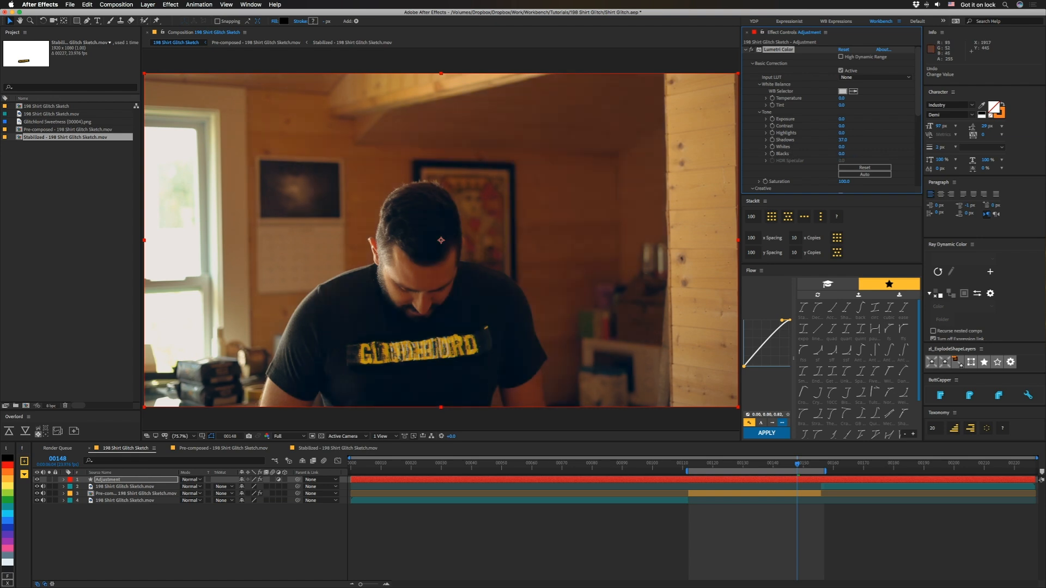
key(space)
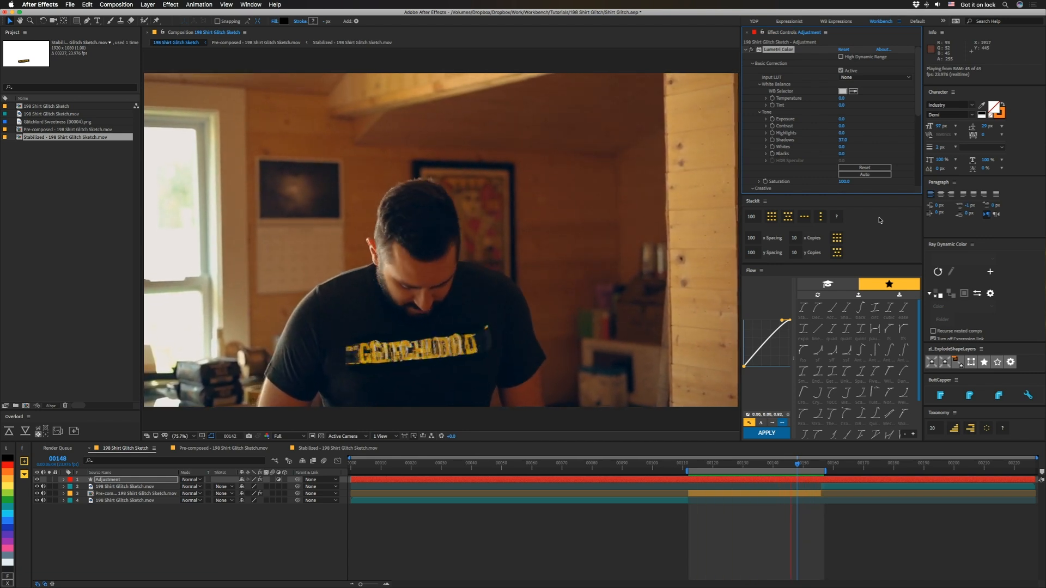
key(space)
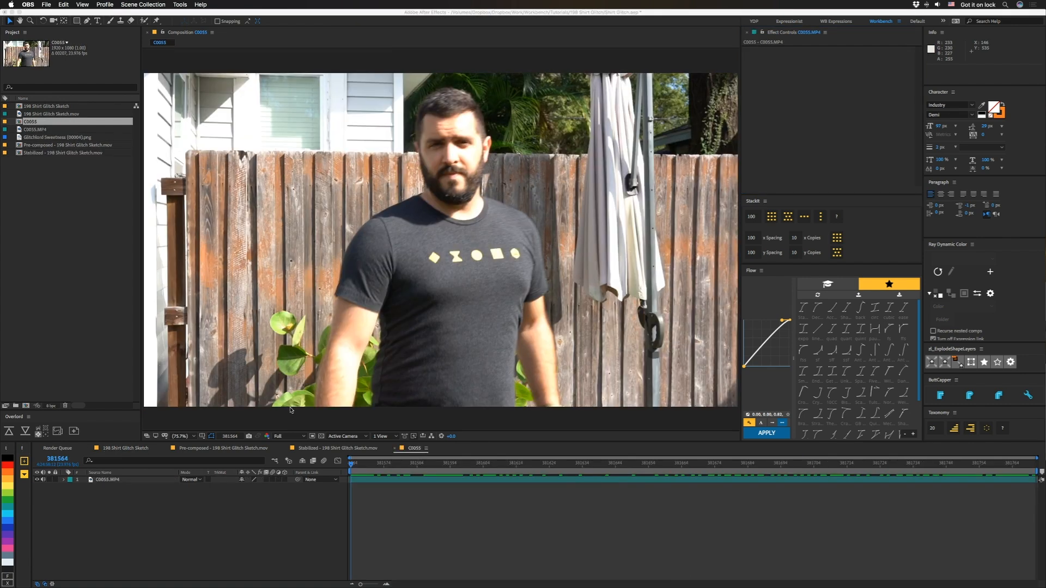
- Apply the Lockdown effect to the C0055.MP4 layer
click(91, 526)
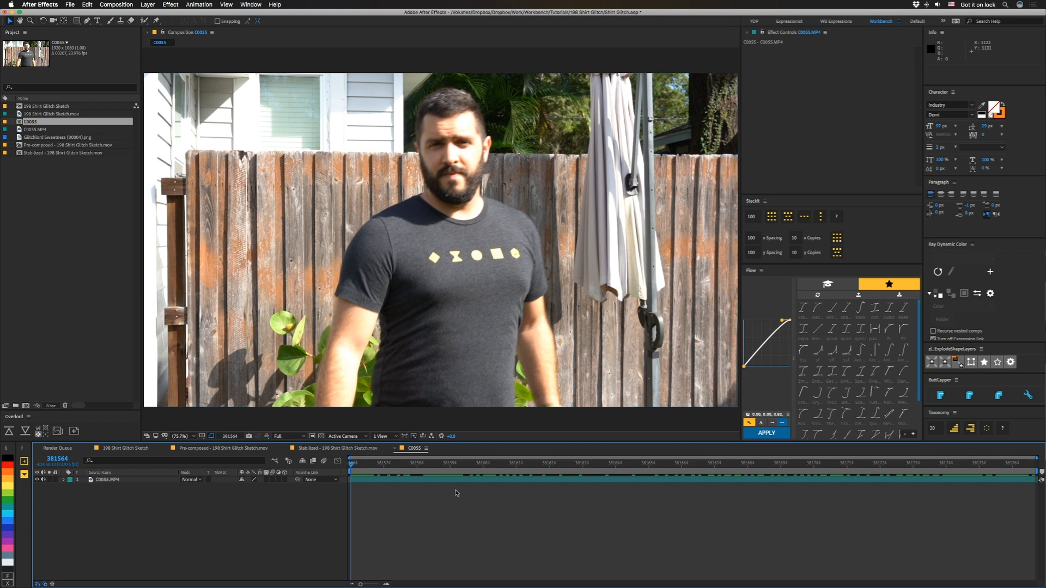
click(109, 480)
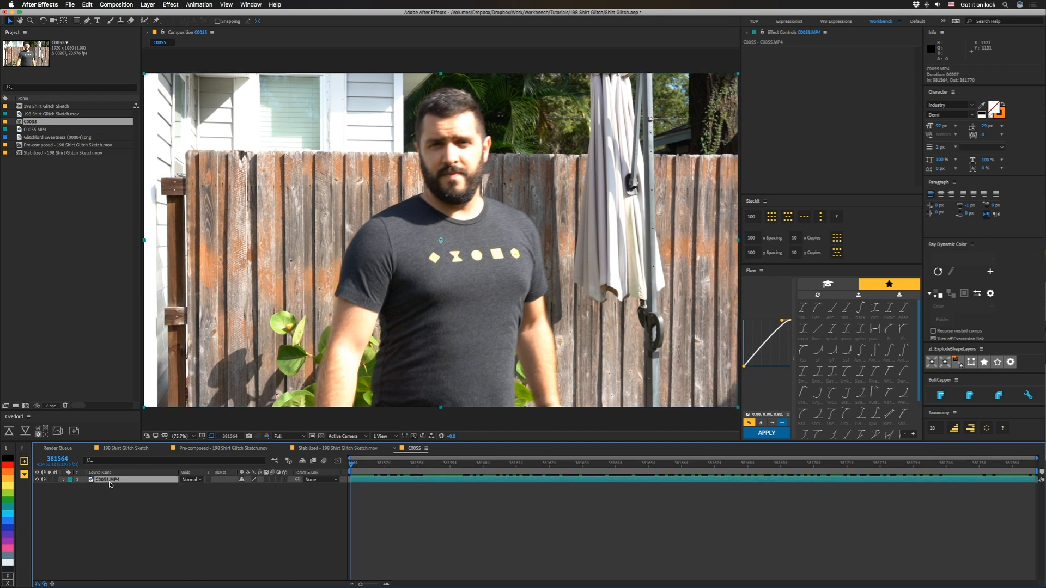
key(ctrl+space)
text(lock)
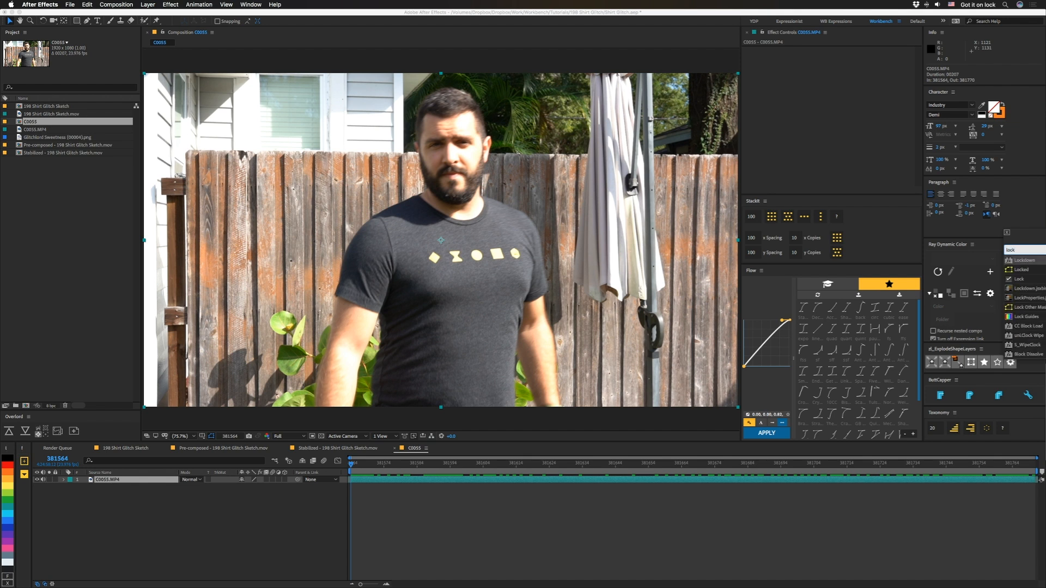
key(Return)
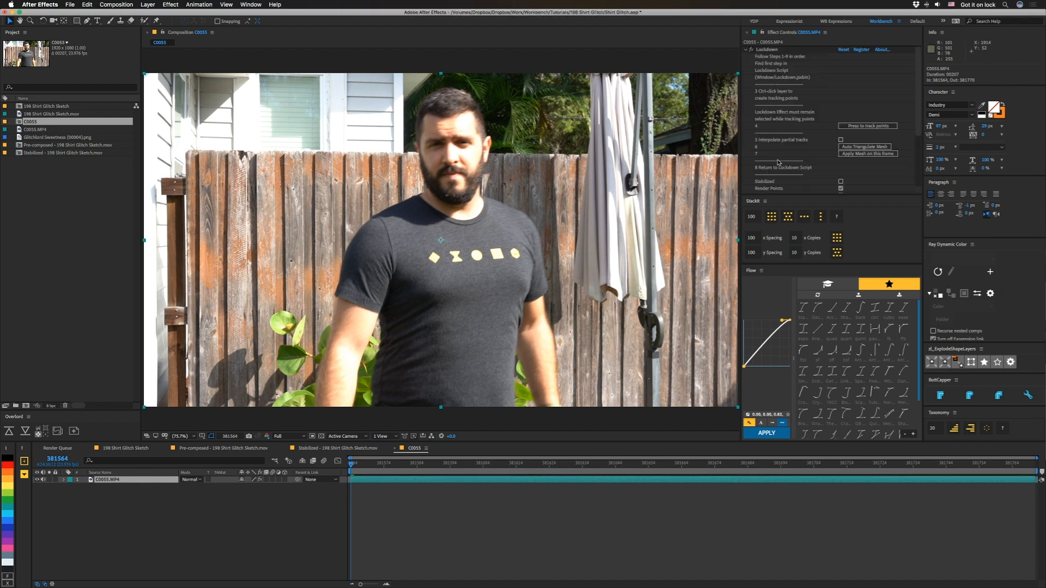
- Pre-compose the C0055.MP4 clip with the Lockdown script and apply its optional tracking filter
key(ctrl+space)
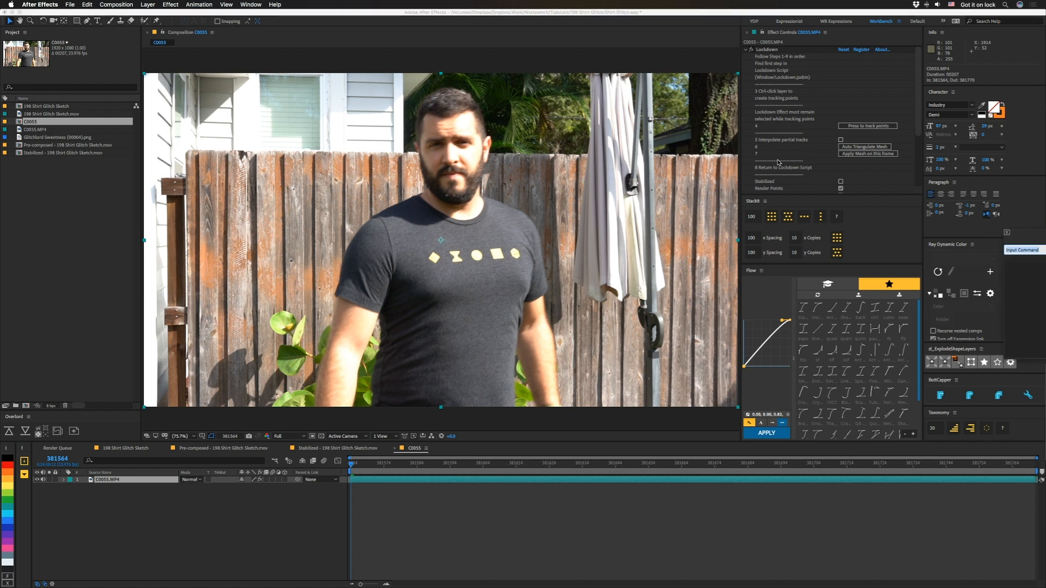
text(lock)
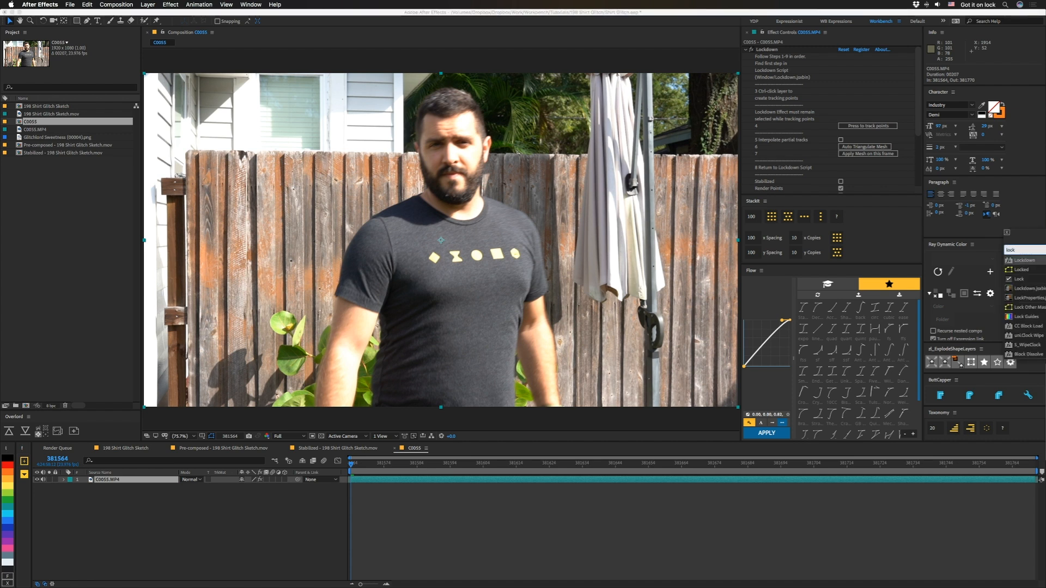
key(Down)
key(Down)
key(Down)
key(Return)
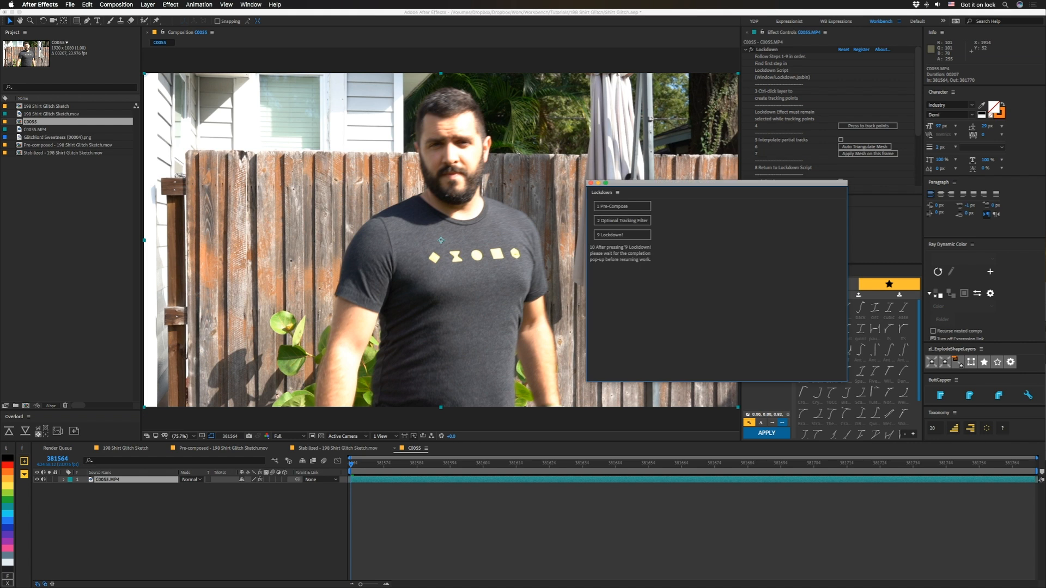
click(622, 206)
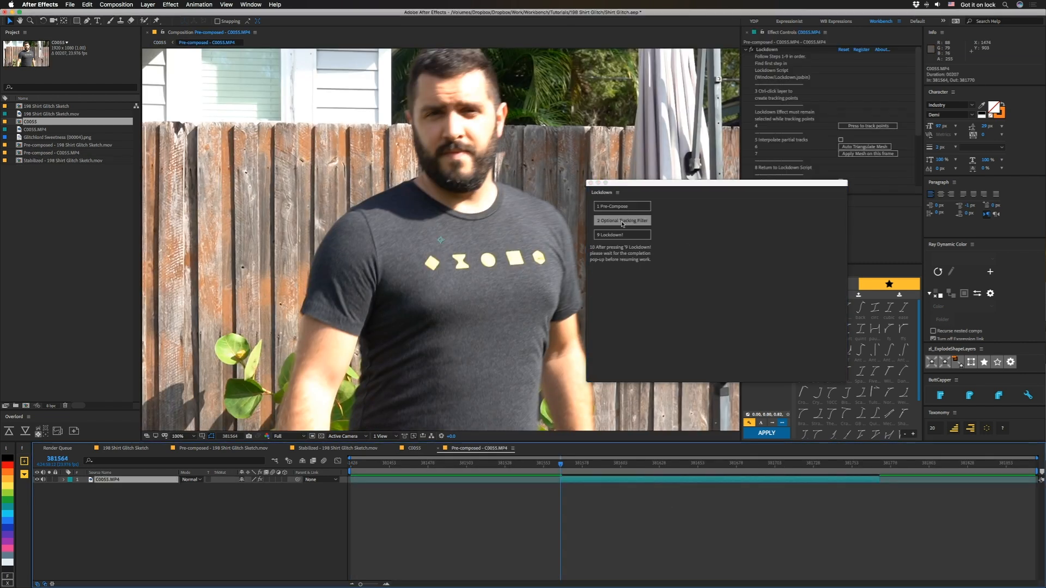
click(622, 222)
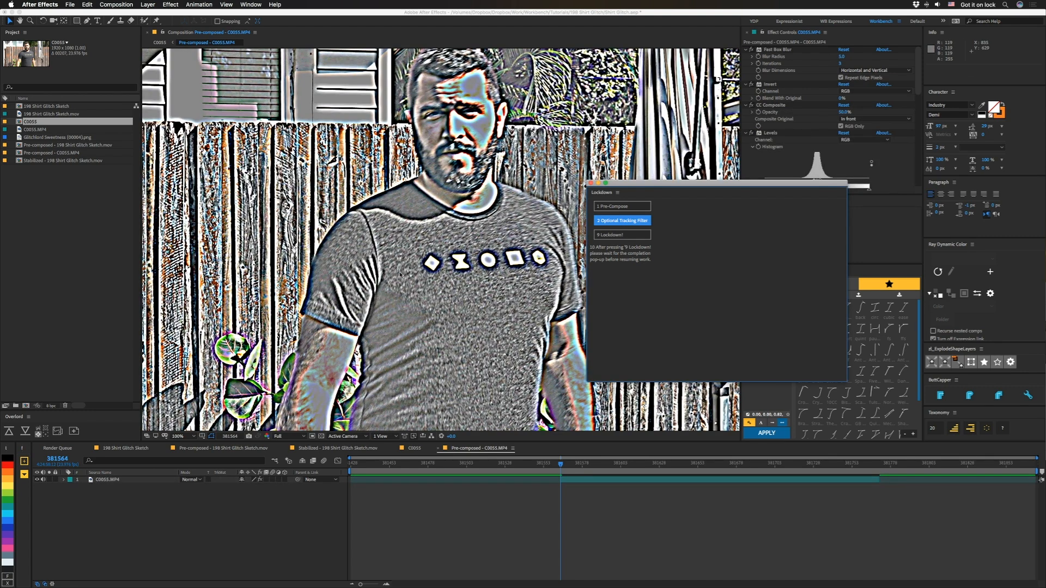
- Place Lockdown tracking points on and around the row of shirt icons, and track them through the clip
drag(670, 183, 498, 240)
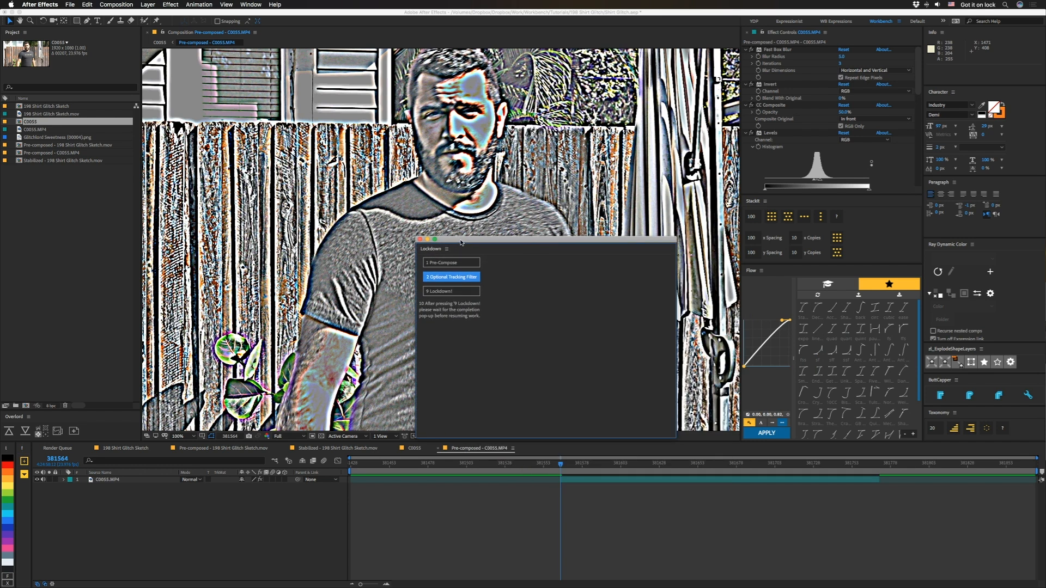
scroll(770, 164, down, 5)
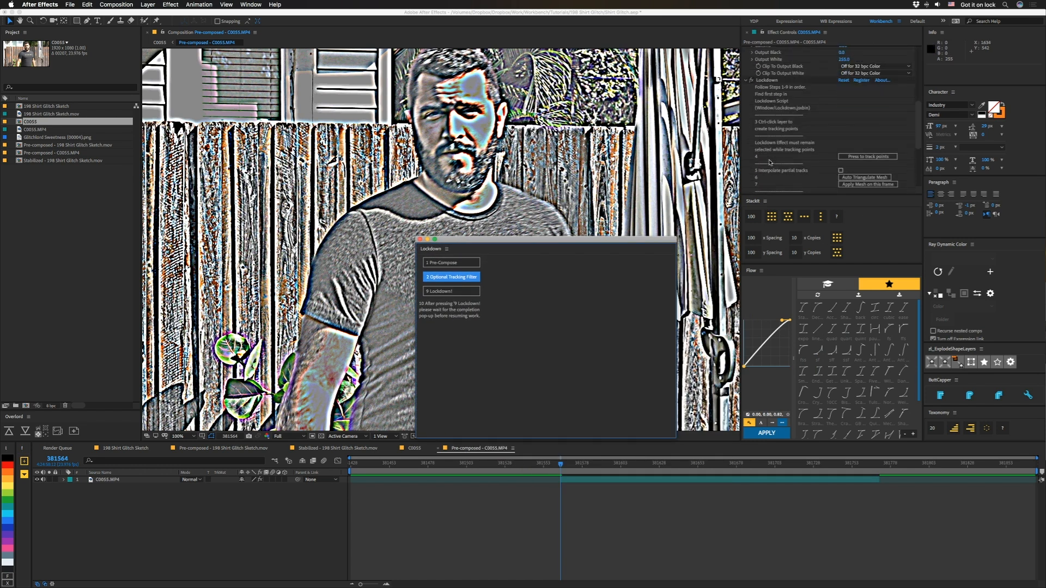
click(767, 100)
drag(618, 239, 971, 307)
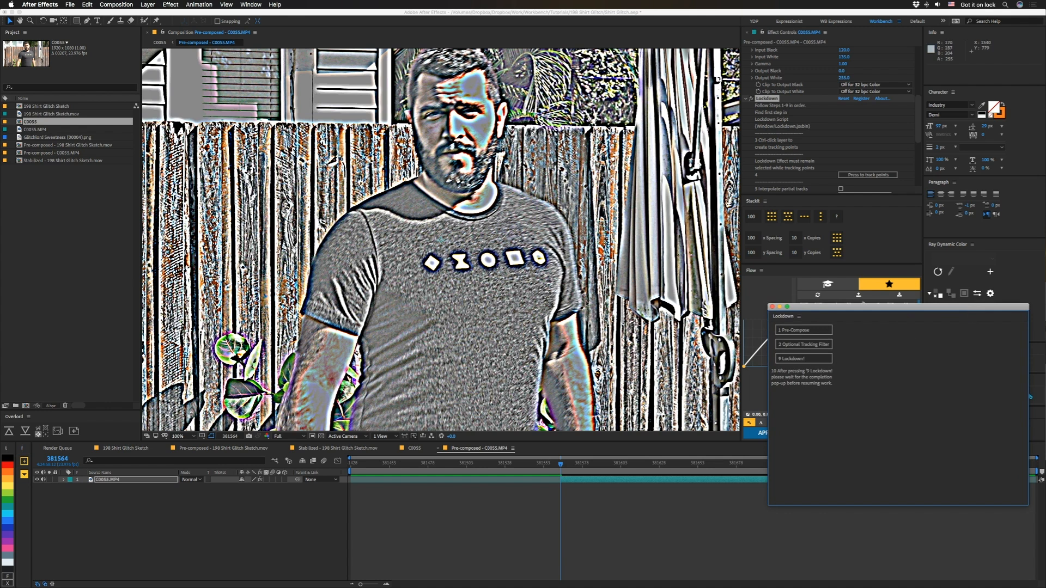
click(453, 267)
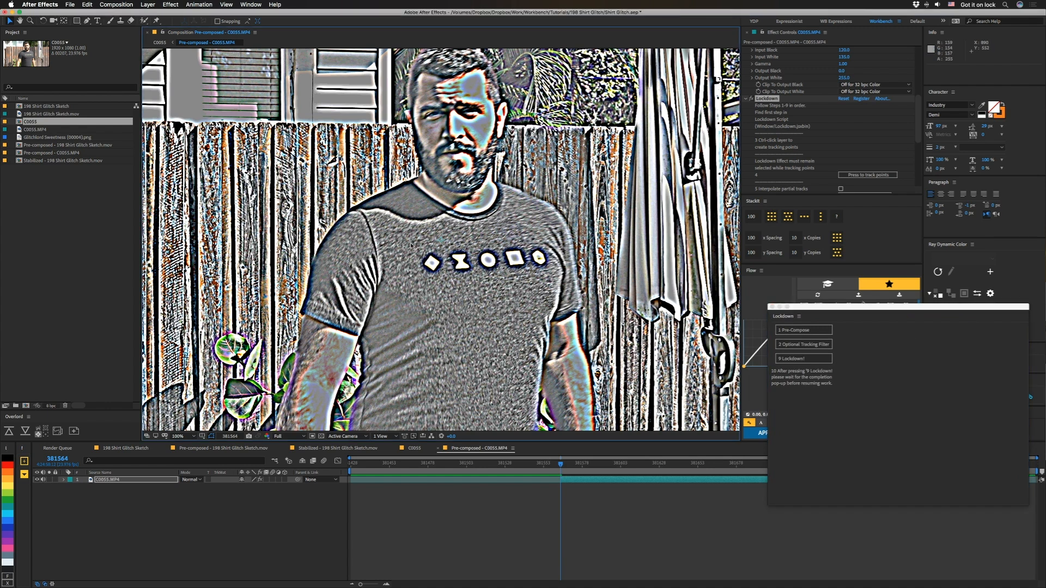
drag(395, 233, 555, 299)
click(852, 175)
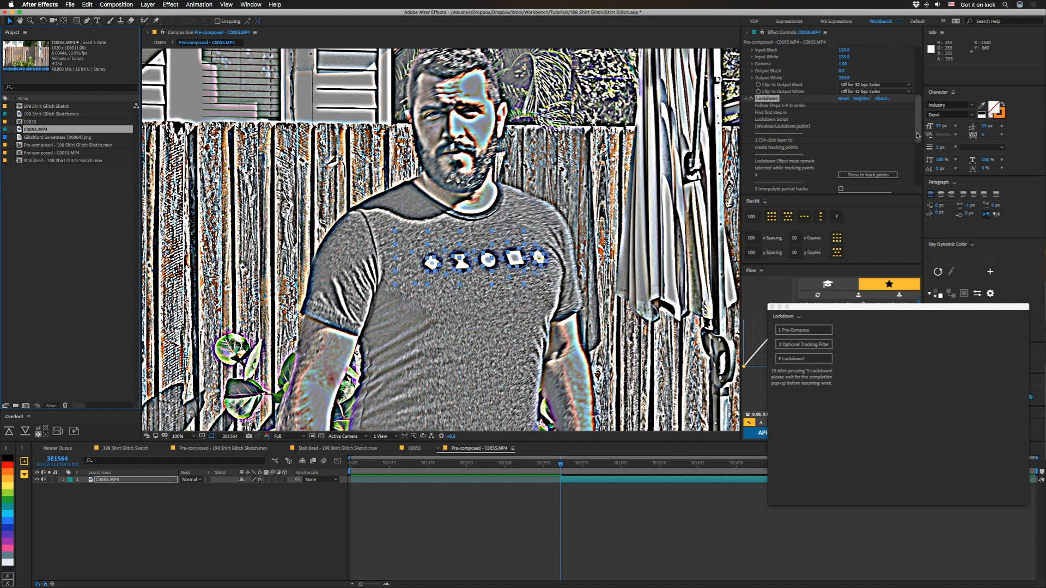
- Enable interpolation of partial tracks, auto-triangulate the mesh over the shirt icons, and apply it on the current frame
scroll(851, 145, down, 3)
click(840, 146)
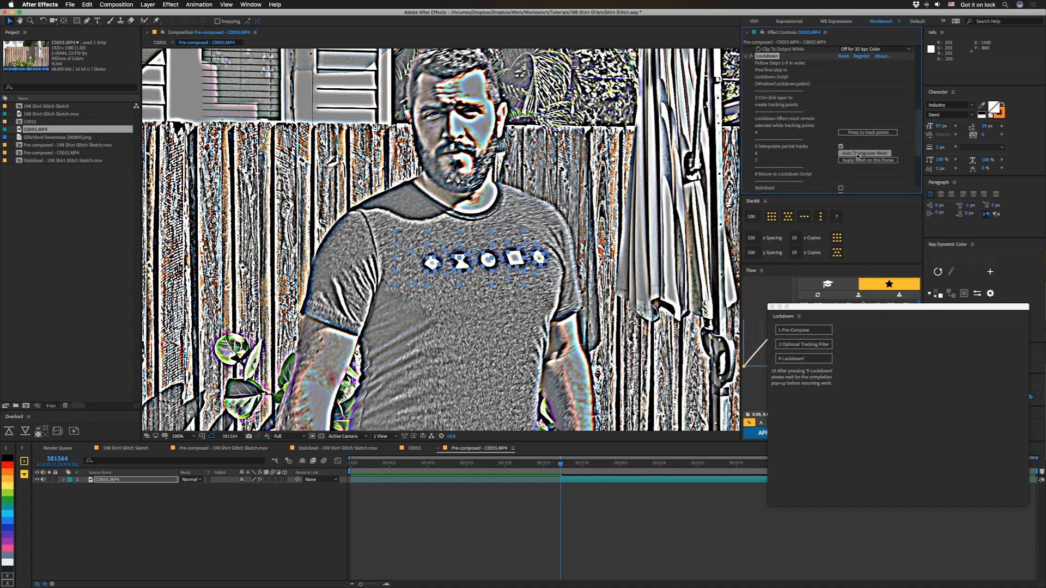
click(861, 155)
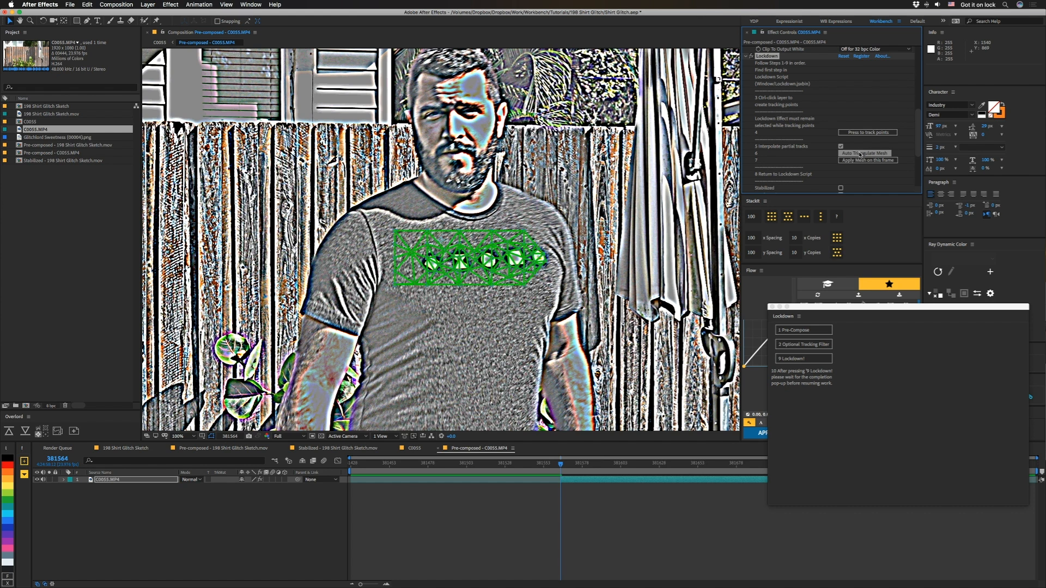
click(871, 161)
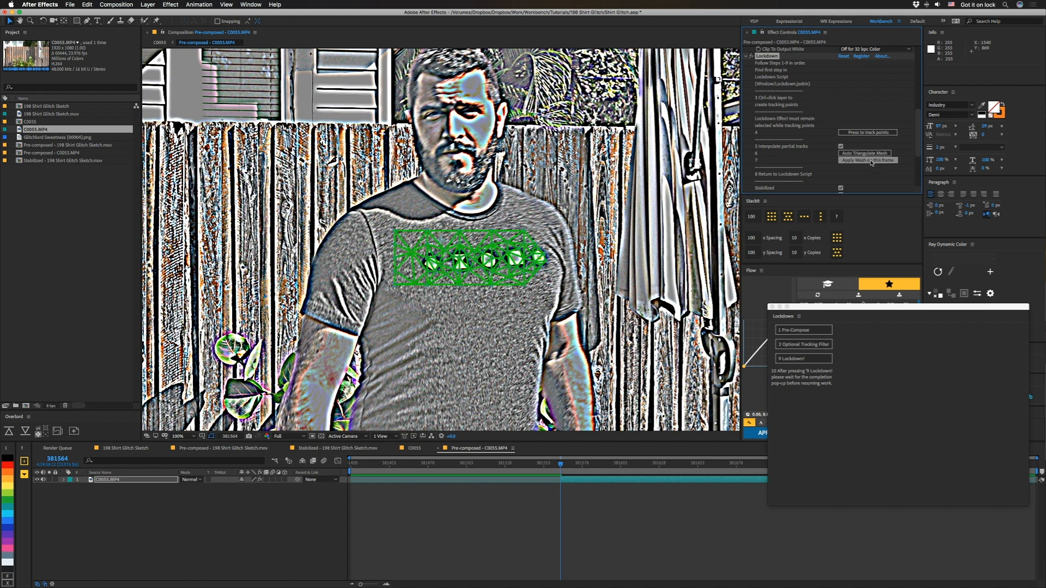
- Check the stabilised icon mesh across the clip and run the Lockdown script's final Lockdown command on it
click(593, 514)
drag(562, 466, 682, 465)
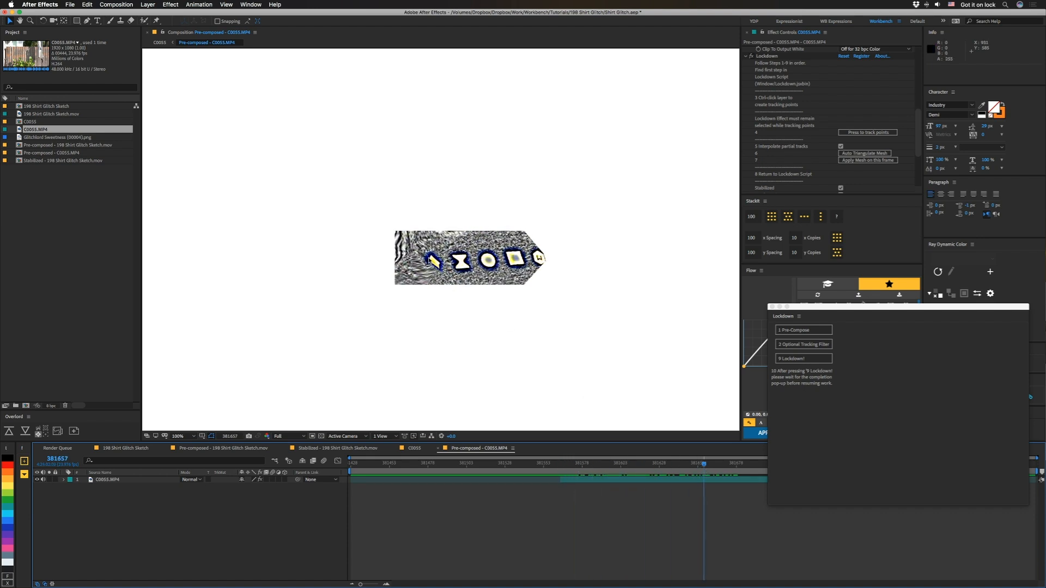
mouse_move(708, 466)
mouse_down()
mouse_move(751, 466)
mouse_move(711, 468)
mouse_up()
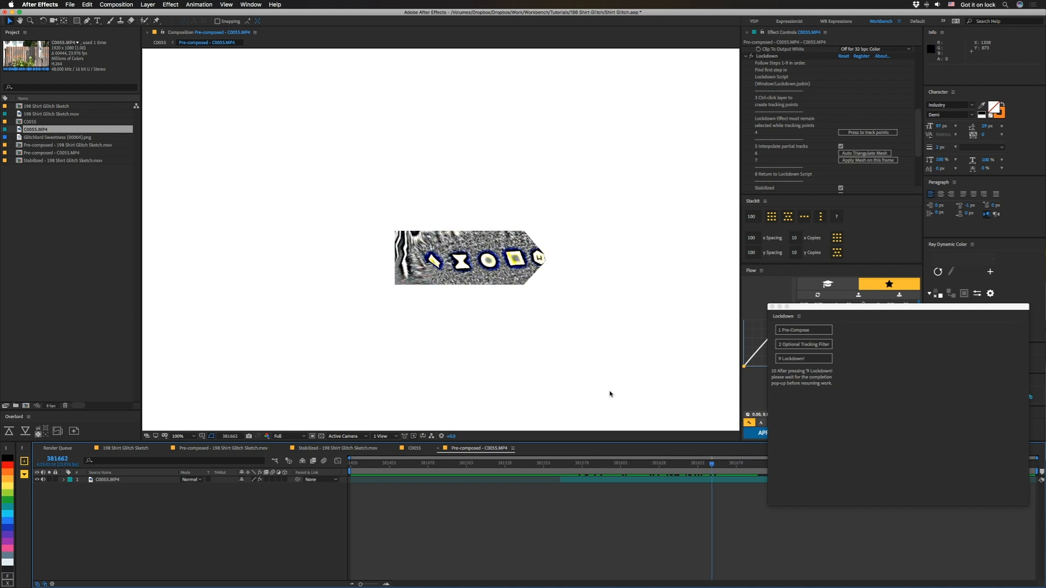
drag(800, 307, 892, 326)
mouse_move(728, 467)
mouse_down()
mouse_move(917, 476)
mouse_move(714, 476)
mouse_up()
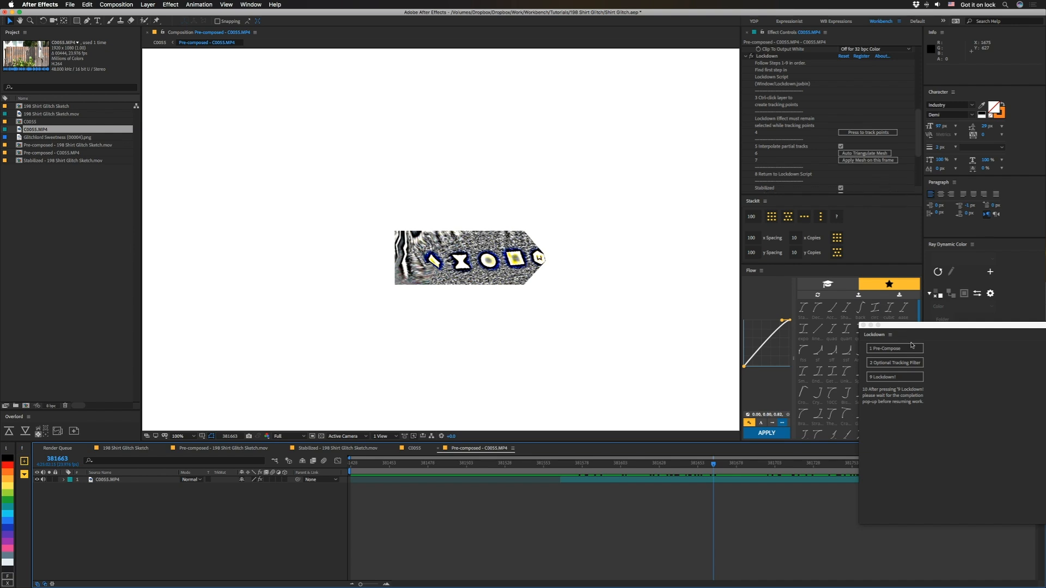
drag(906, 325, 529, 163)
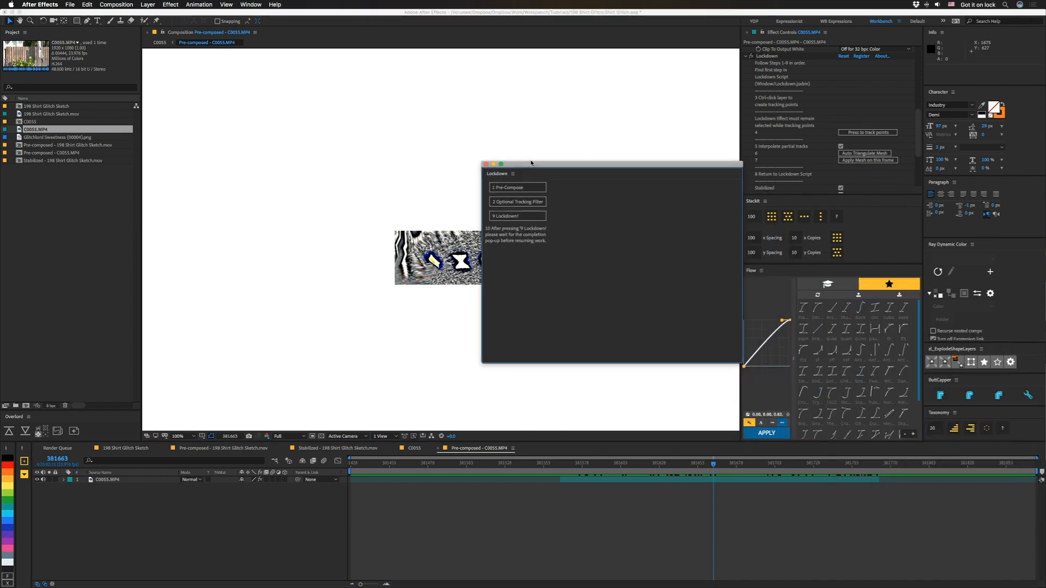
click(512, 216)
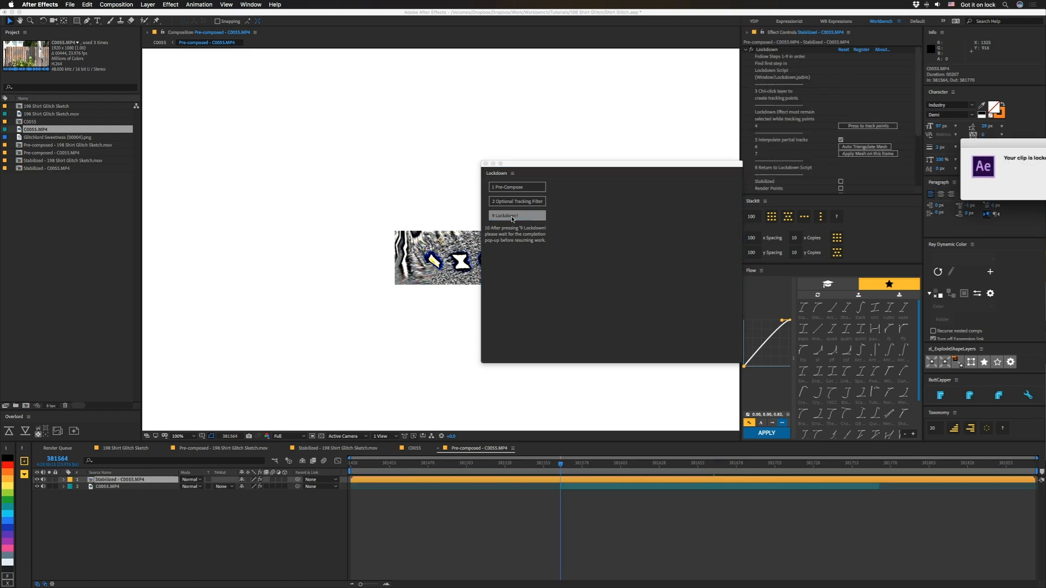
click(695, 196)
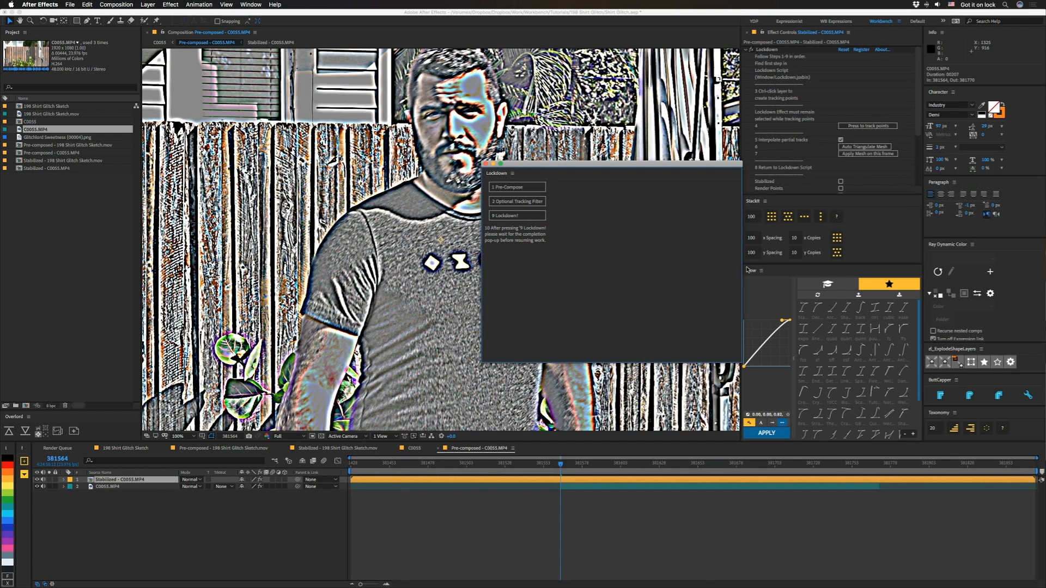
click(296, 533)
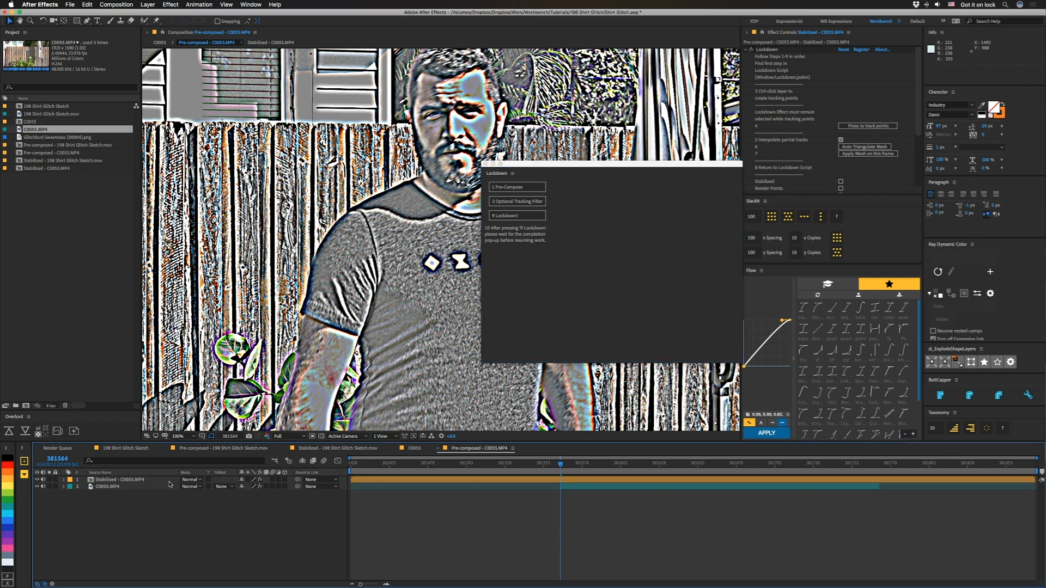
- Open the Stabilized - C0055.MP4 composition, close the Lockdown script window, and disable the tracking filter effects on the upper C0055.MP4 layer
double_click(117, 479)
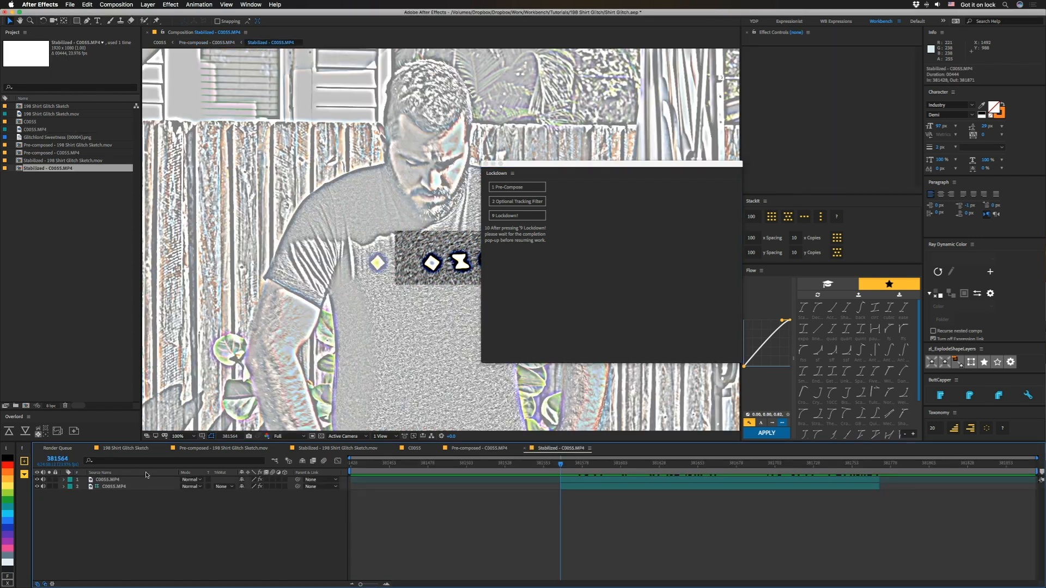
click(486, 163)
click(109, 480)
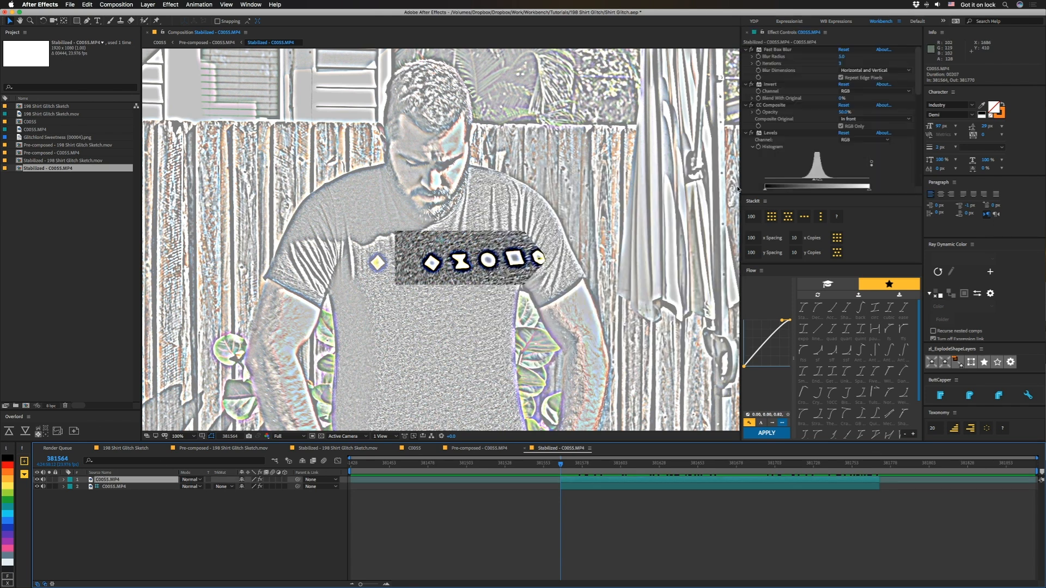
click(746, 49)
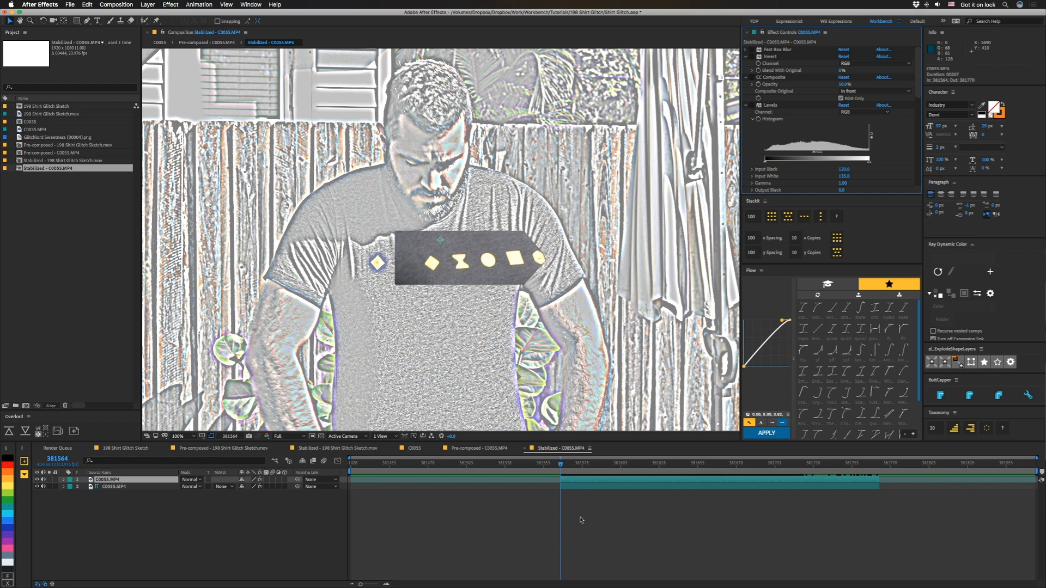
- Disable the tracking filter effects on the C0055.MP4 layer in the Pre-composed - C0055.MP4 composition
key(Tab)
click(409, 517)
click(430, 487)
drag(752, 49, 752, 149)
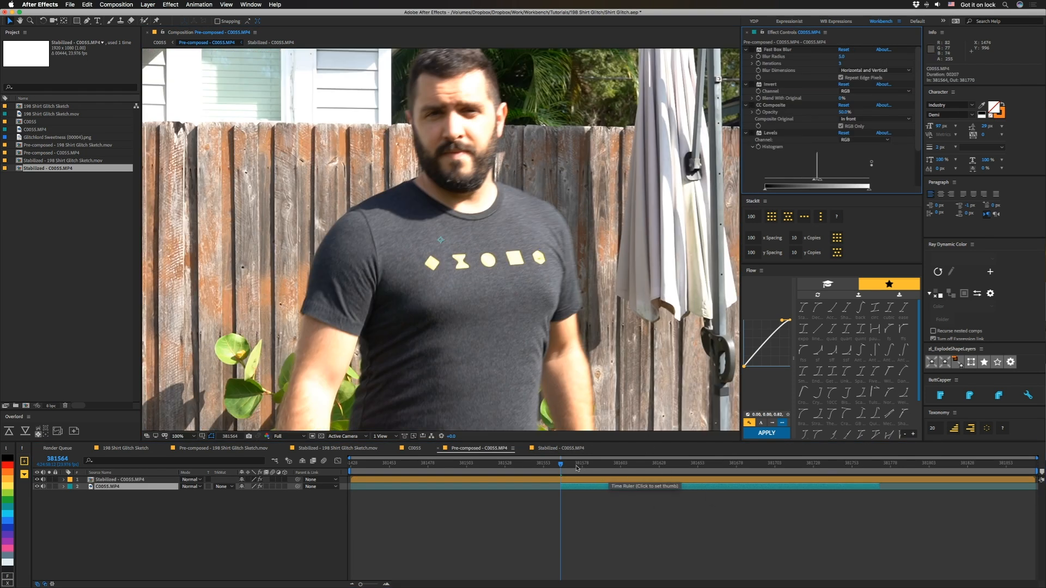
- At frame 381663 of the stabilized composition, add Glitchlord Sweetness [00004].png as the top layer, scale it to 10%, and place it over the middle icons
drag(577, 467, 713, 473)
click(566, 449)
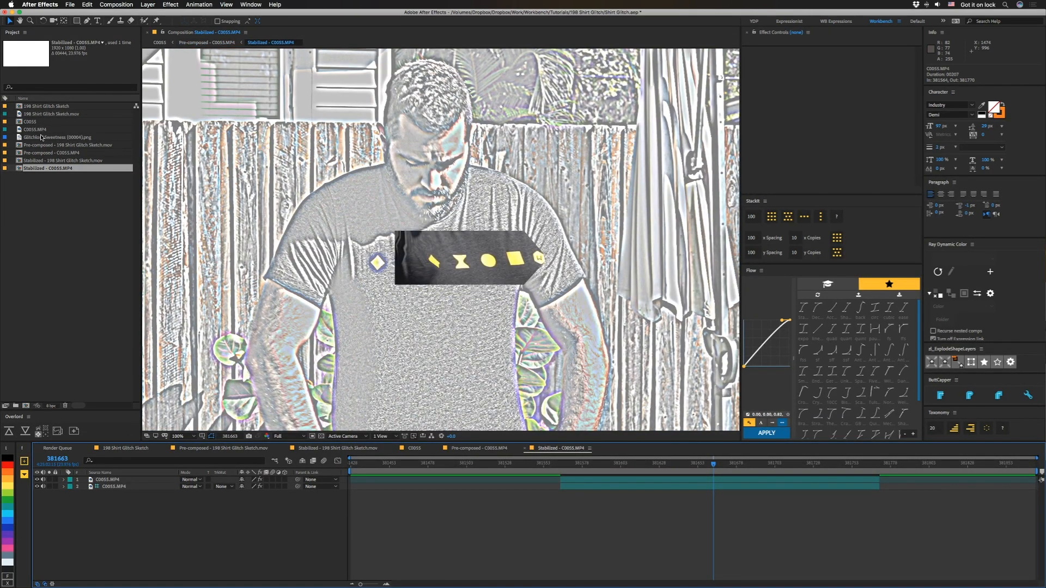
drag(41, 138, 104, 479)
key(s)
drag(252, 486, 220, 490)
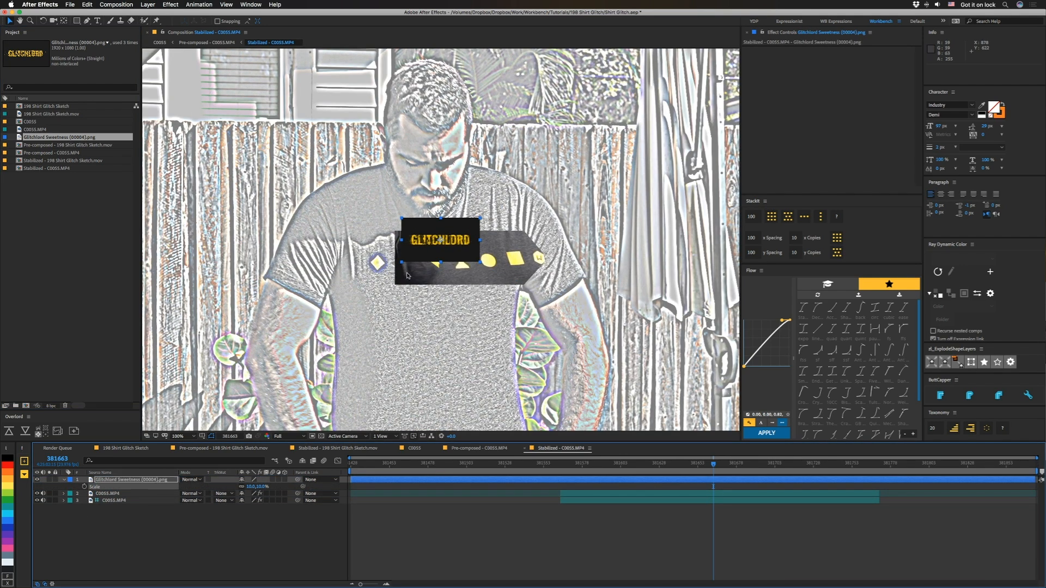
drag(459, 242, 500, 264)
- Draw a closed four-point mask with the Pen tool tightly around the Glitchlord lettering on the logo layer
click(87, 21)
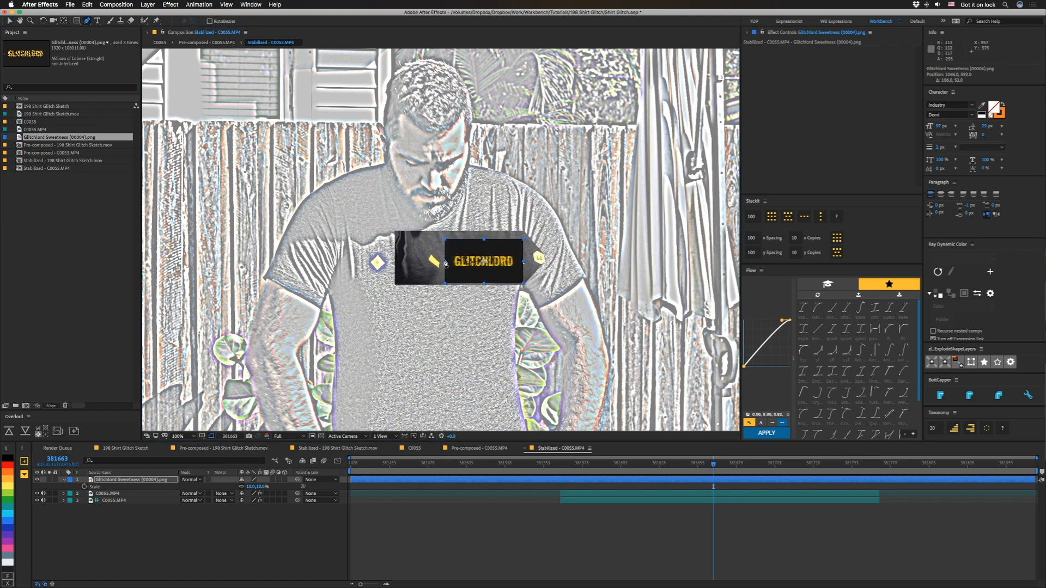
click(452, 250)
click(516, 271)
click(517, 249)
click(453, 251)
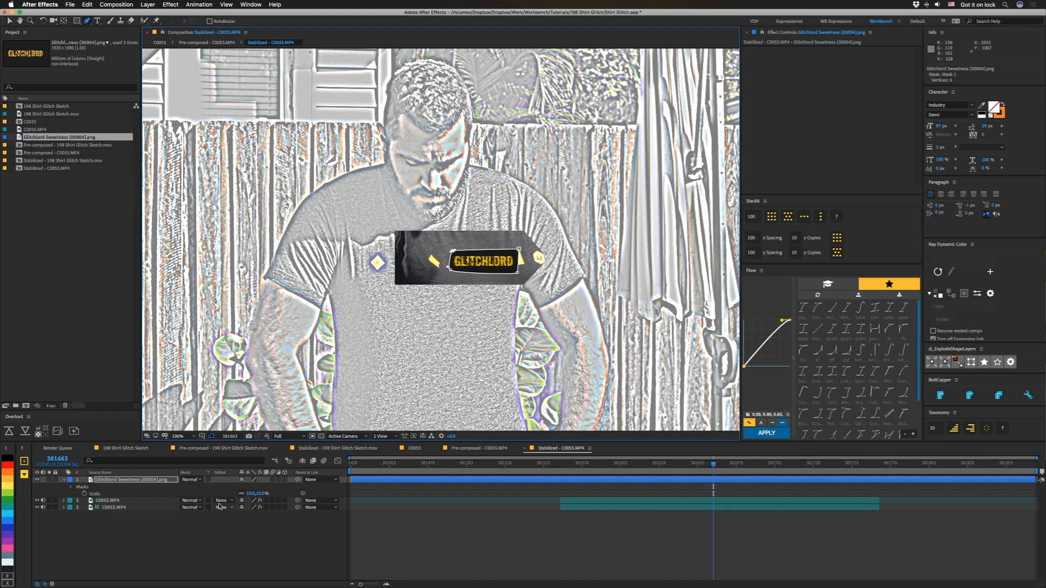
click(298, 557)
- Return to the Pre-composed - C0055.MP4 composition and examine how the masked logo follows the shirt throughout the clip
key(Tab)
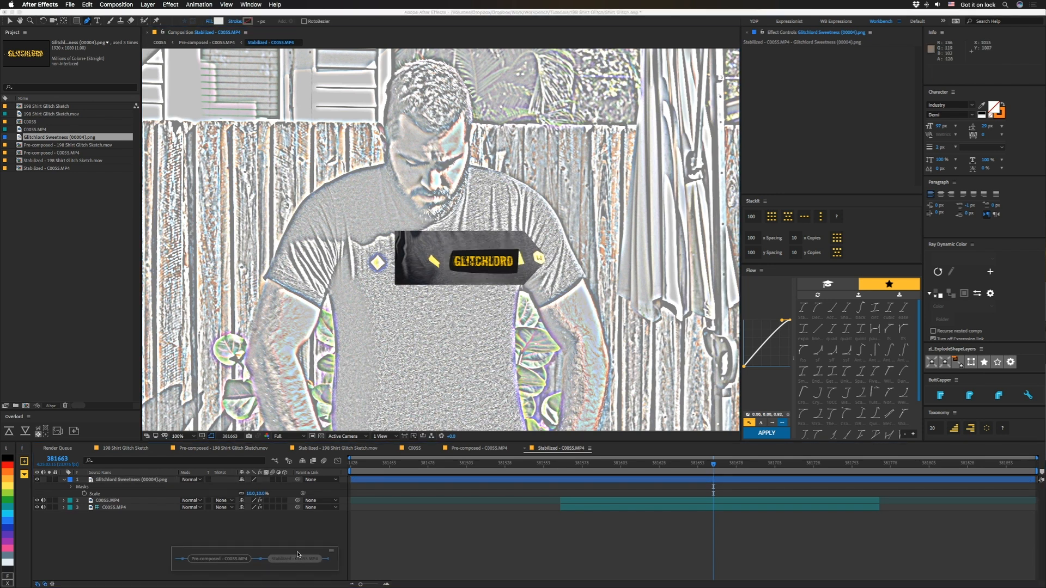
click(223, 559)
drag(714, 464, 603, 478)
drag(592, 478, 681, 480)
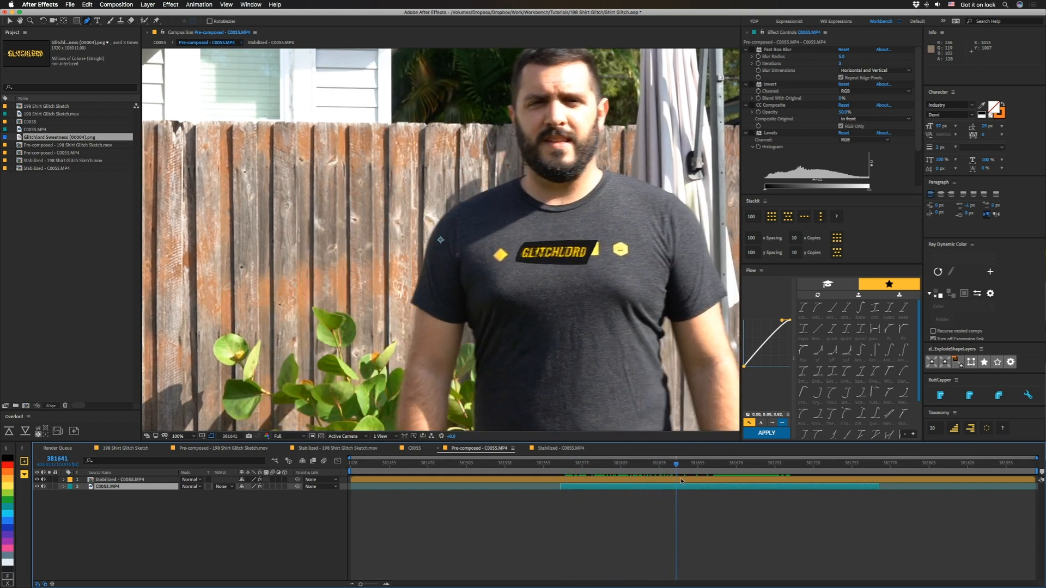
mouse_move(780, 484)
mouse_down()
mouse_move(751, 468)
mouse_move(828, 469)
mouse_move(785, 478)
mouse_up()
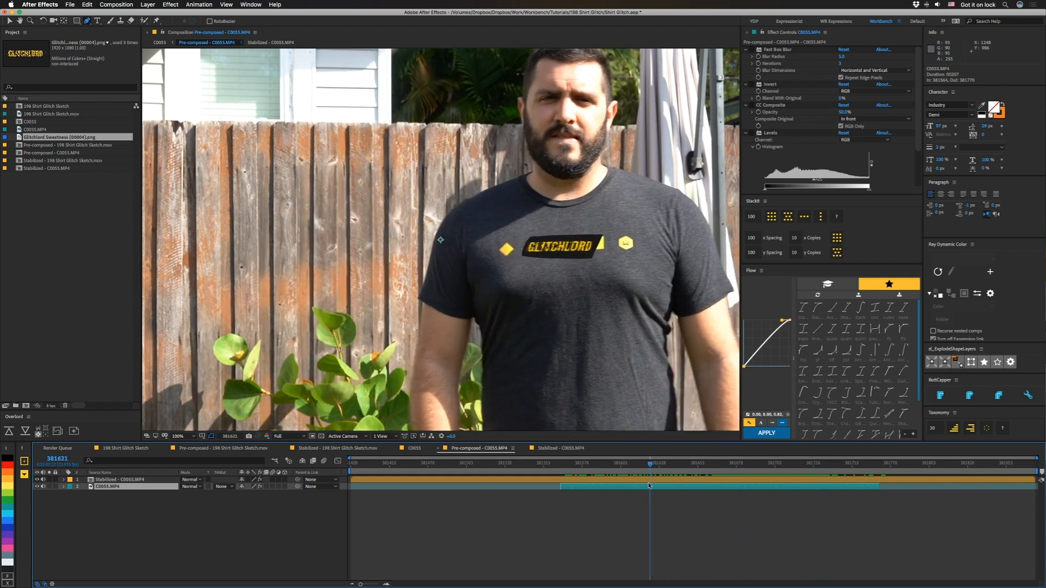
drag(618, 486, 656, 488)
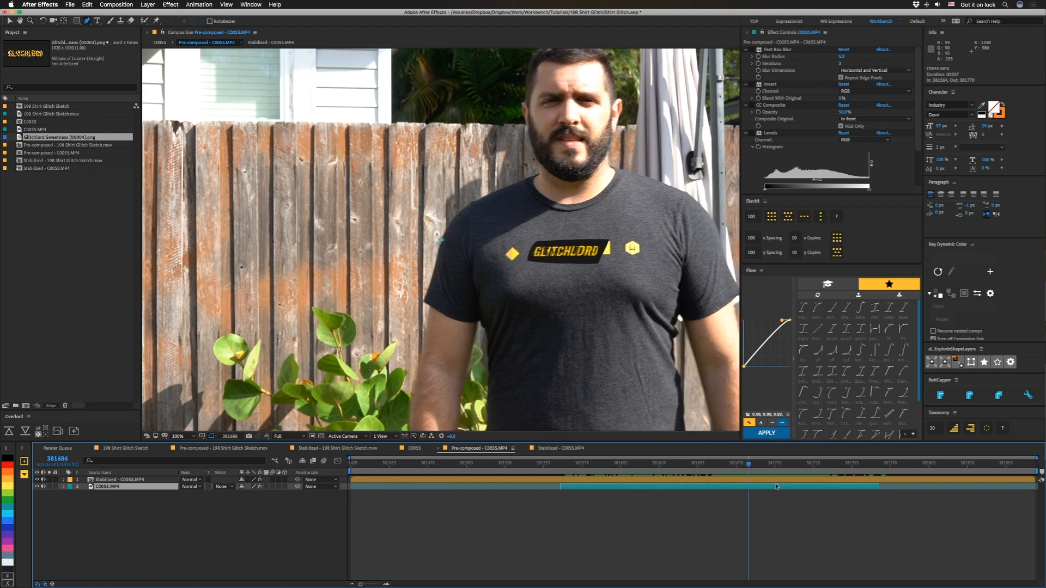
drag(825, 489, 648, 480)
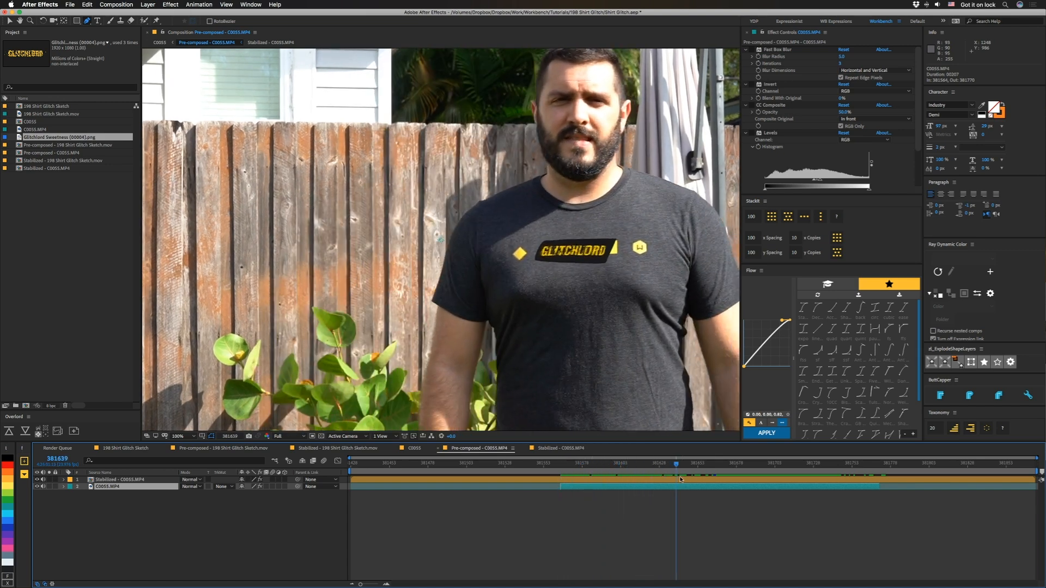
drag(678, 478, 698, 479)
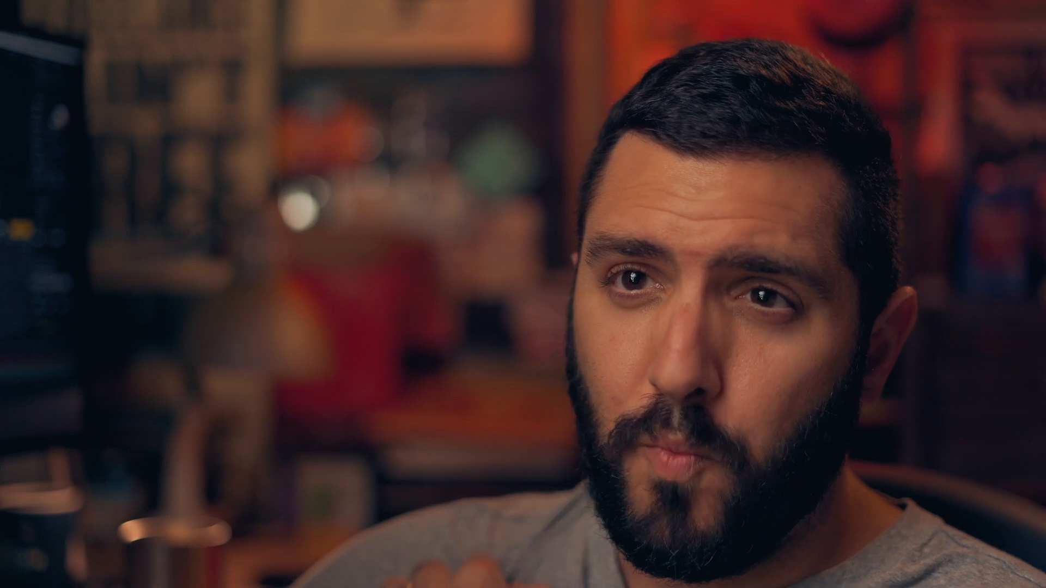